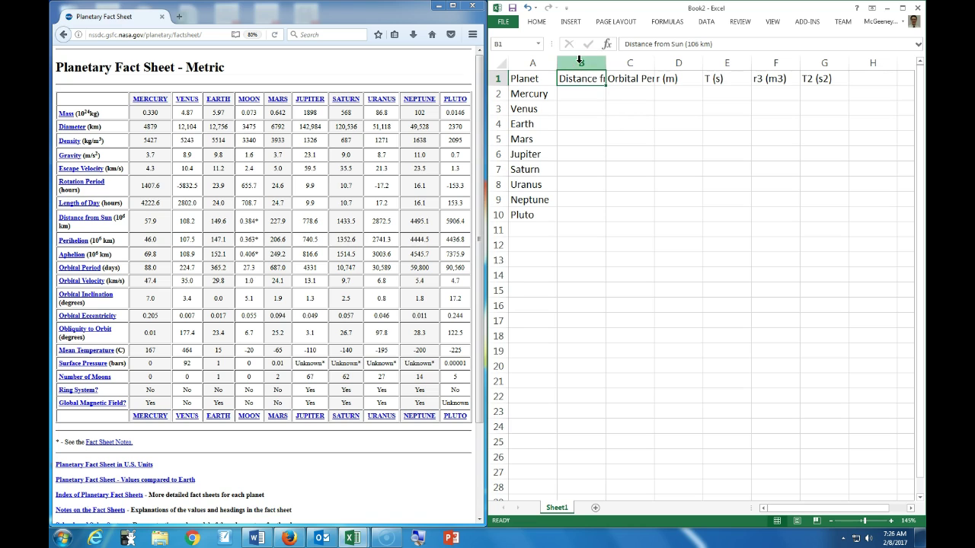
# Autofit the widths of columns A through H to their contents.
pyautogui.click(529, 63)
pyautogui.click(571, 80)
pyautogui.click(533, 61)
pyautogui.moveTo(600, 122); pyautogui.dragTo(591, 112)
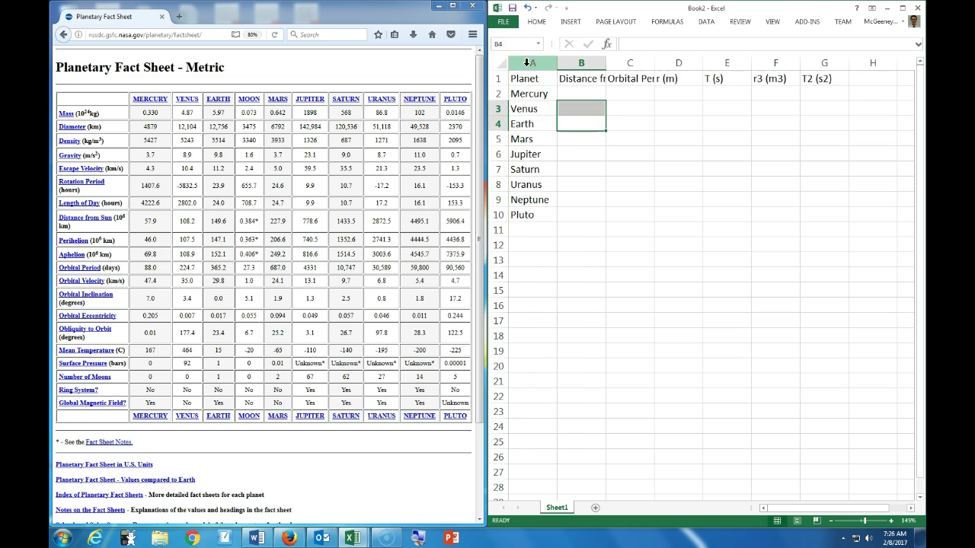
pyautogui.moveTo(532, 62); pyautogui.dragTo(866, 61)
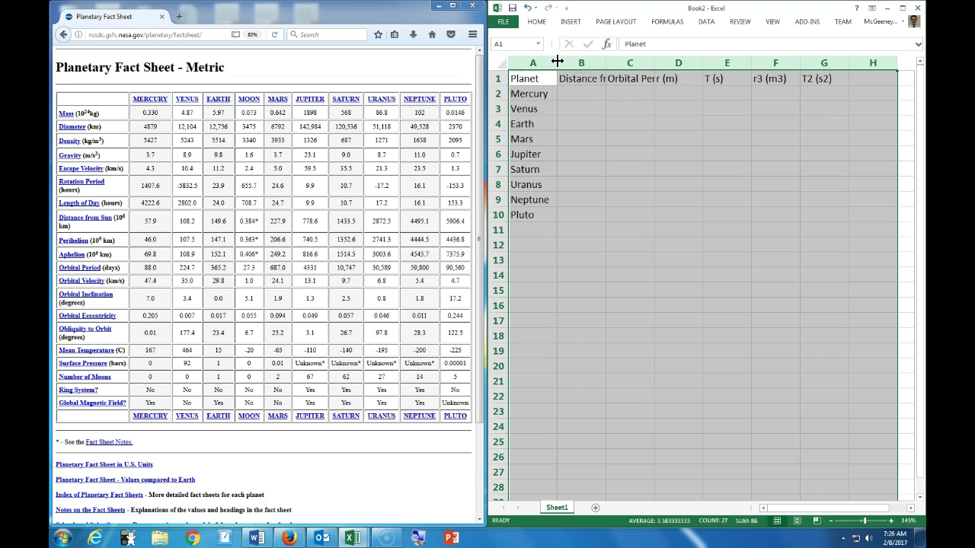
pyautogui.doubleClick(558, 62)
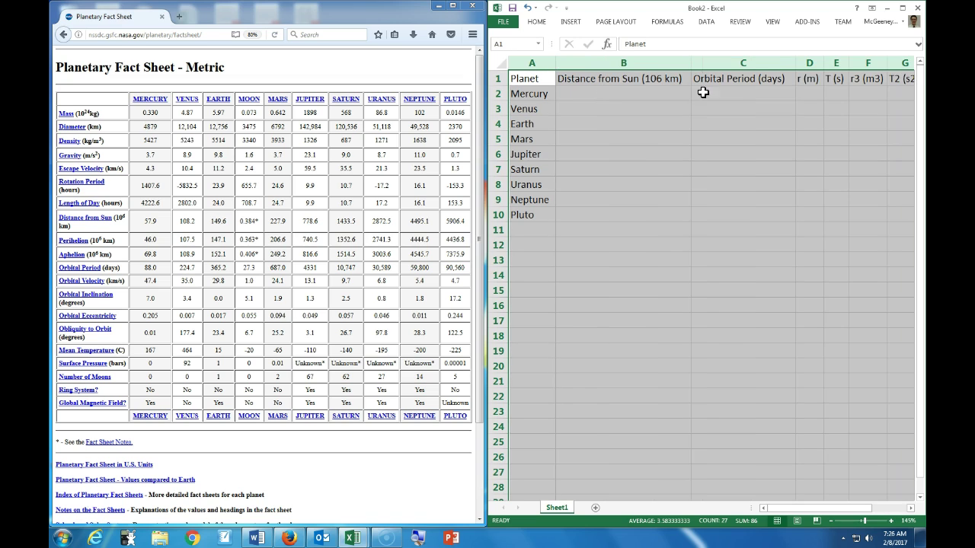
# Try widening columns D through G to one equal width.
pyautogui.click(805, 81)
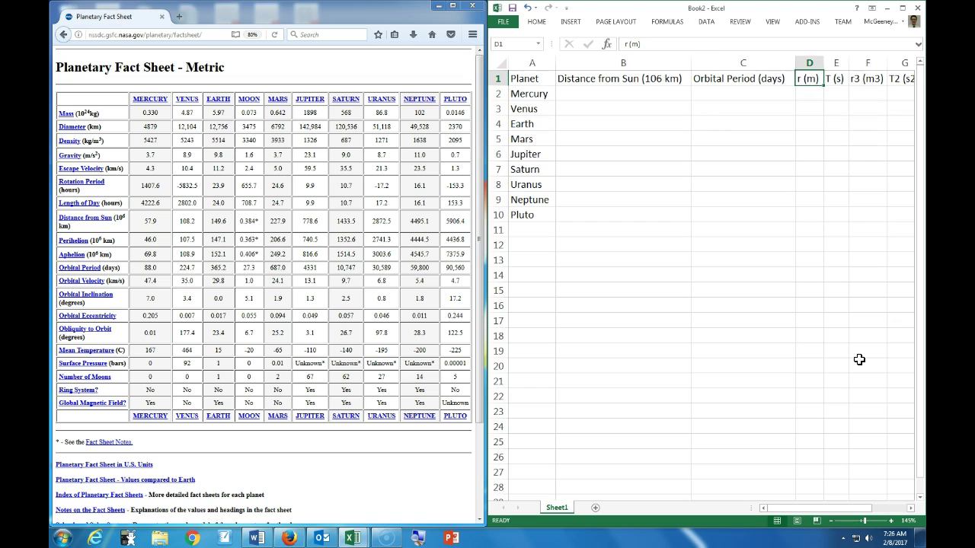
pyautogui.click(911, 508)
pyautogui.click(911, 508)
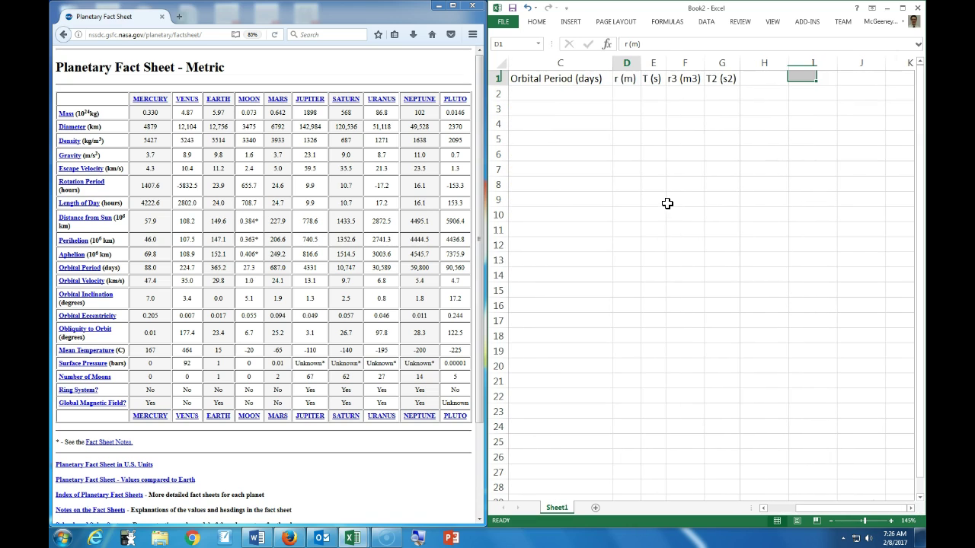
pyautogui.moveTo(627, 62); pyautogui.dragTo(724, 63)
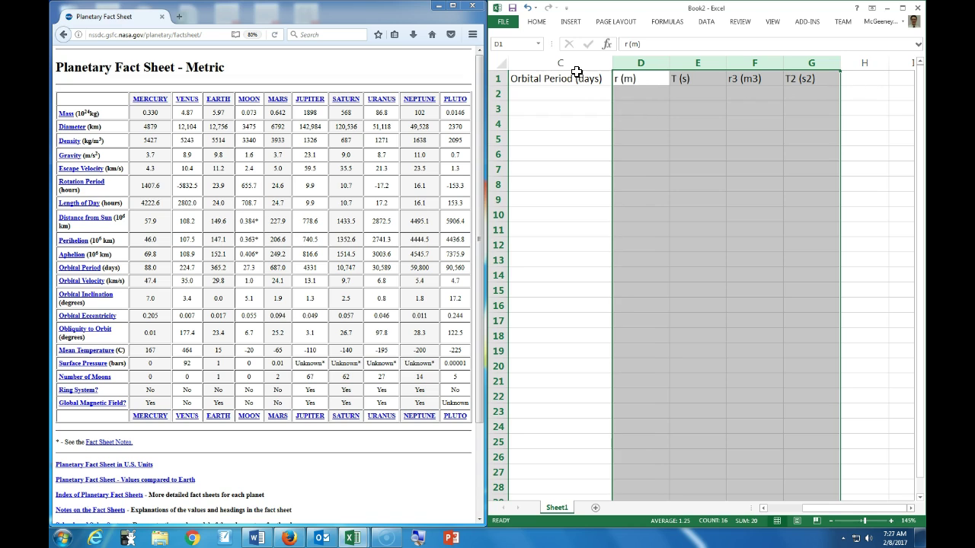
pyautogui.click(828, 79)
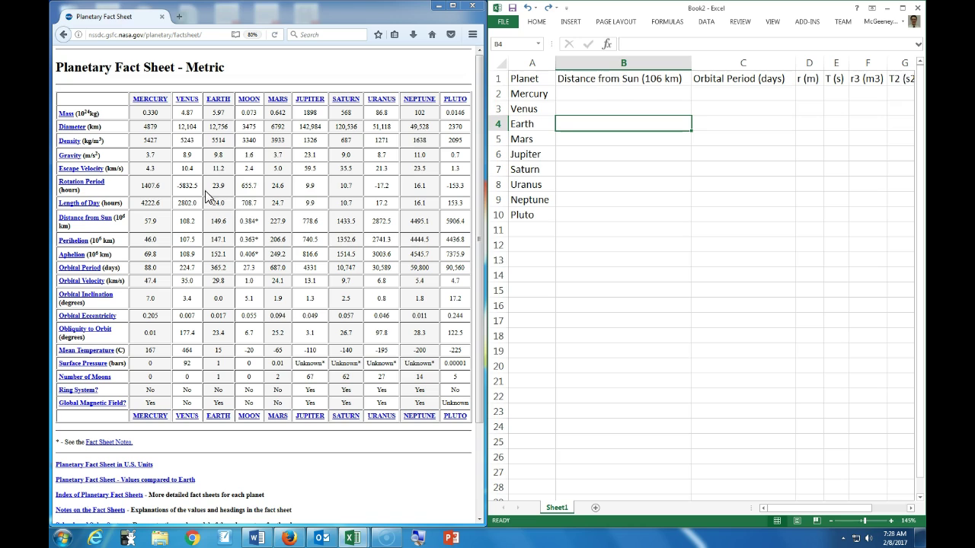
# Format the 6 in the "Distance from Sun (106 km)" header in B1 as superscript.
pyautogui.click(627, 63)
pyautogui.click(628, 78)
pyautogui.click(697, 44)
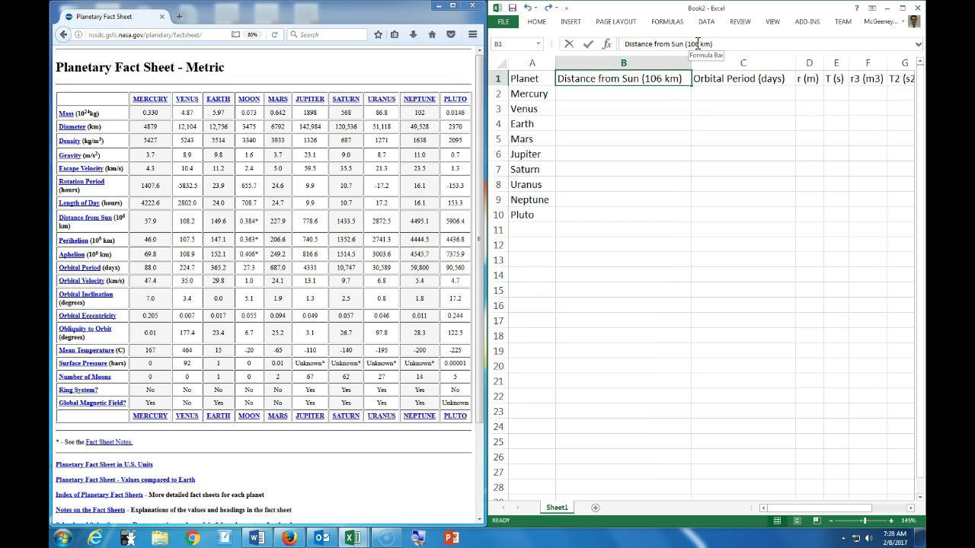
pyautogui.moveTo(663, 80); pyautogui.dragTo(656, 79)
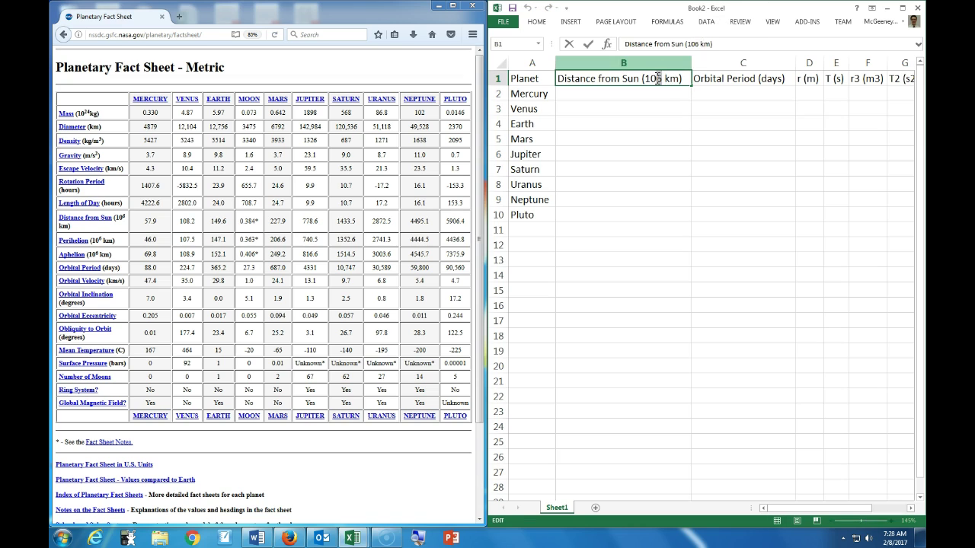
pyautogui.click(549, 23)
pyautogui.click(549, 25)
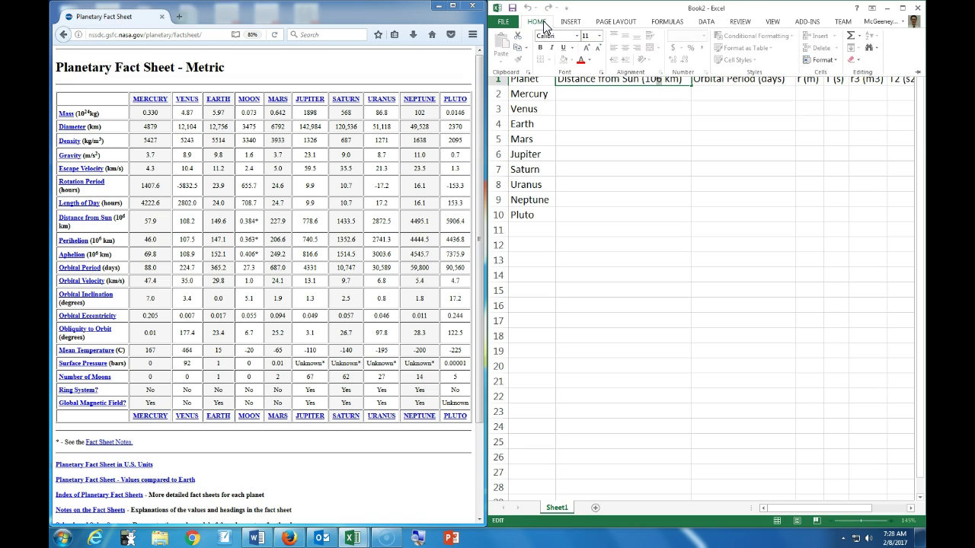
pyautogui.click(544, 25)
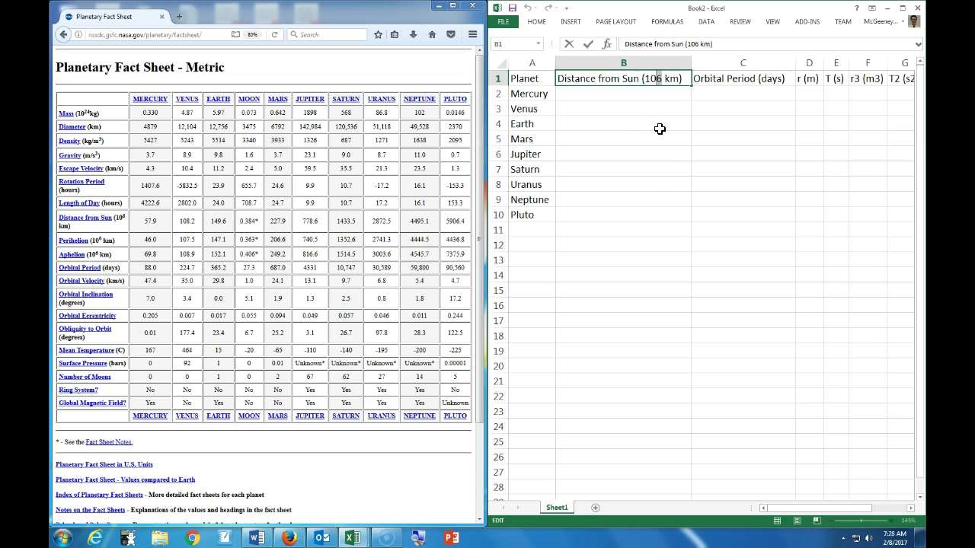
pyautogui.hotkey('ctrl', '1')
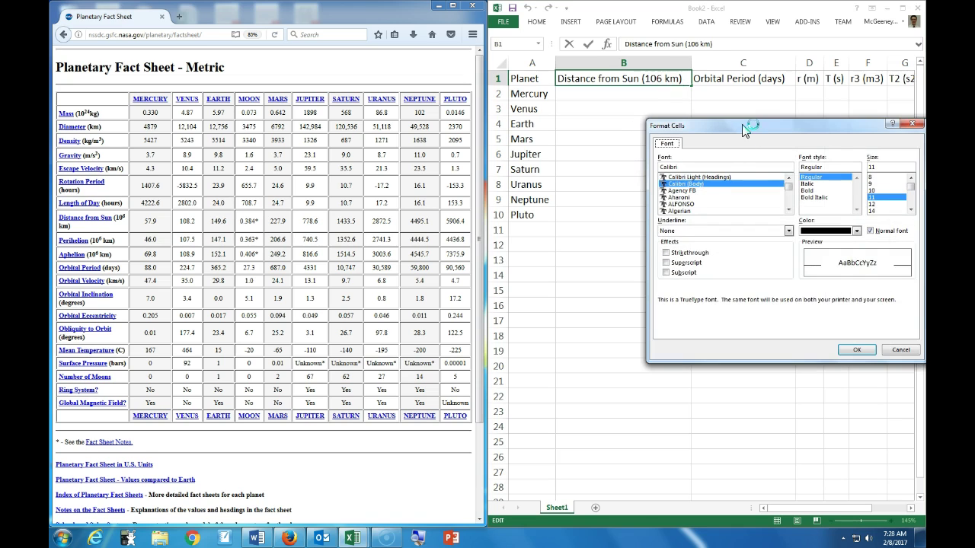
pyautogui.moveTo(747, 125); pyautogui.dragTo(617, 97)
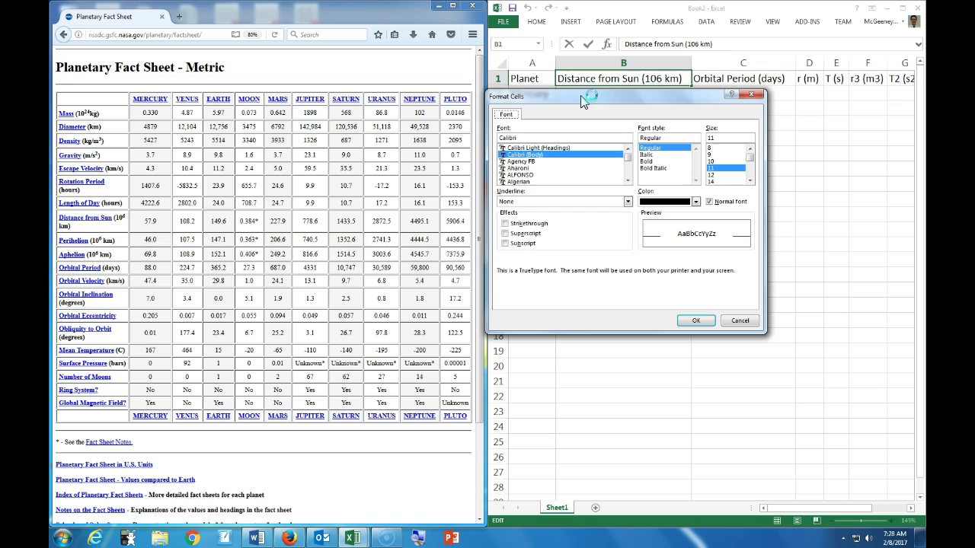
pyautogui.click(508, 233)
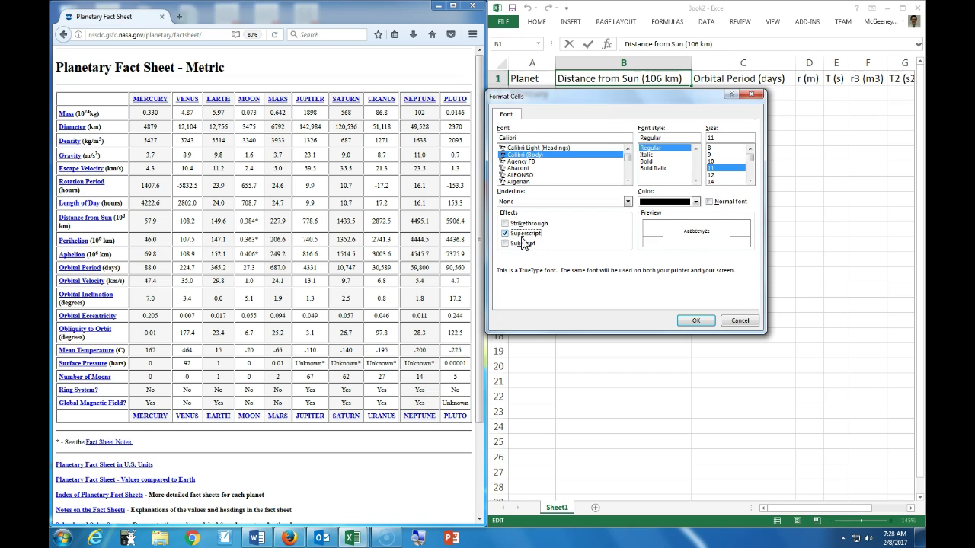
pyautogui.click(697, 319)
pyautogui.click(790, 82)
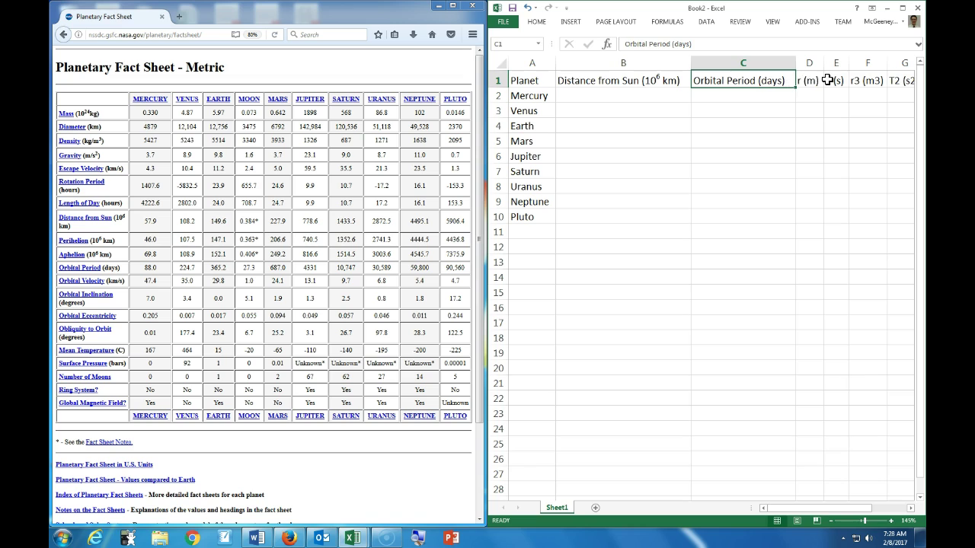
# Italicize the letter r in the "r (m)" header in D1.
pyautogui.click(835, 80)
pyautogui.click(796, 80)
pyautogui.doubleClick(797, 80)
pyautogui.hotkey('ctrl', 'i')
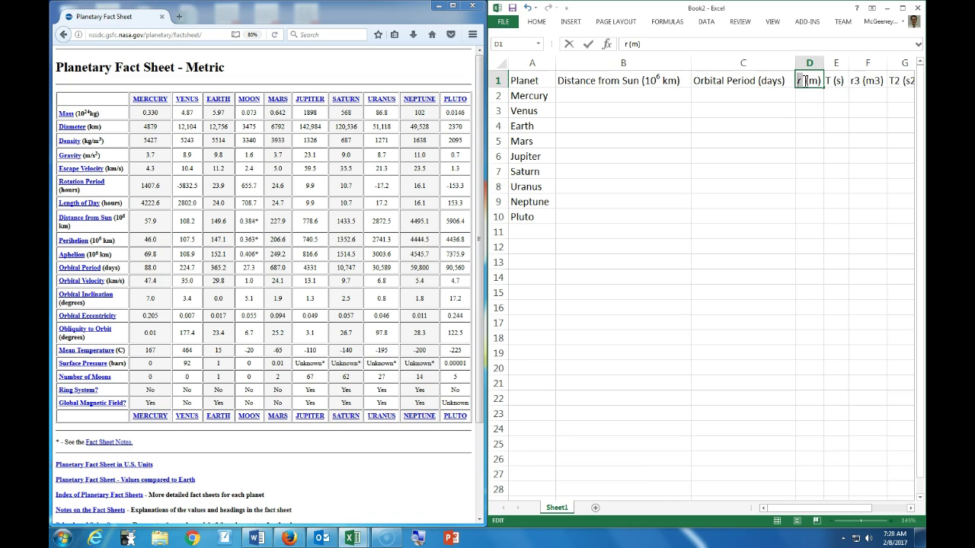
pyautogui.hotkey('ctrl', 'z')
pyautogui.click(827, 122)
# Italicize the variable letters T, r and T in the headers of cells E1, F1 and G1.
pyautogui.click(912, 509)
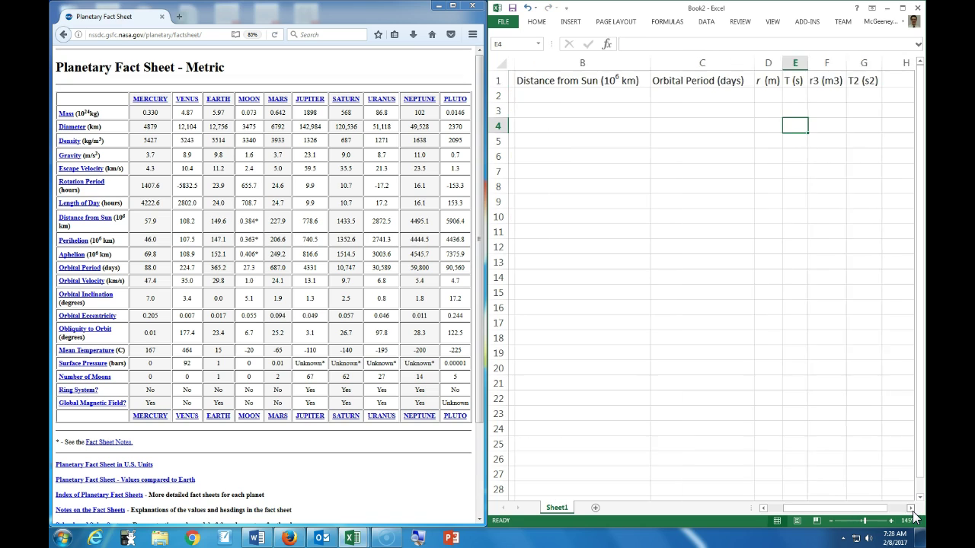
pyautogui.click(911, 509)
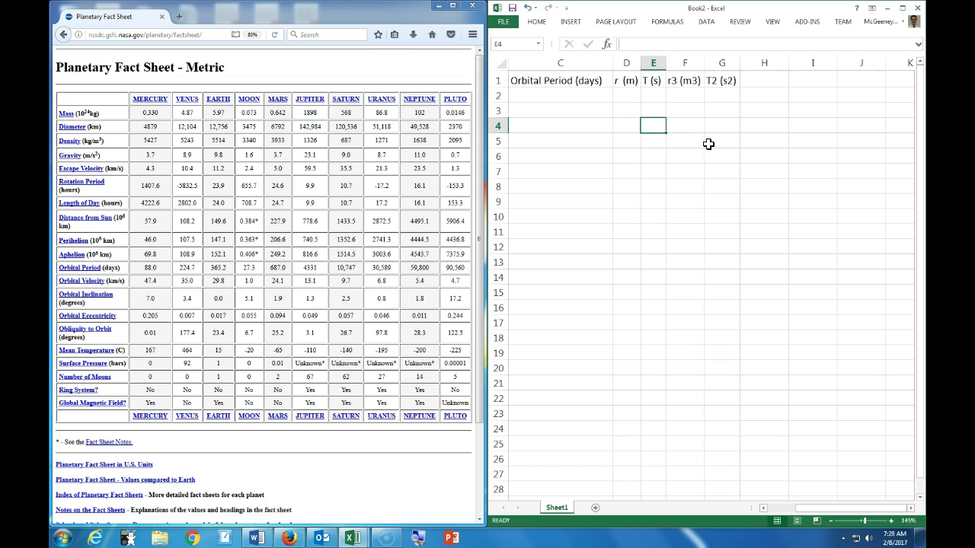
pyautogui.doubleClick(648, 80)
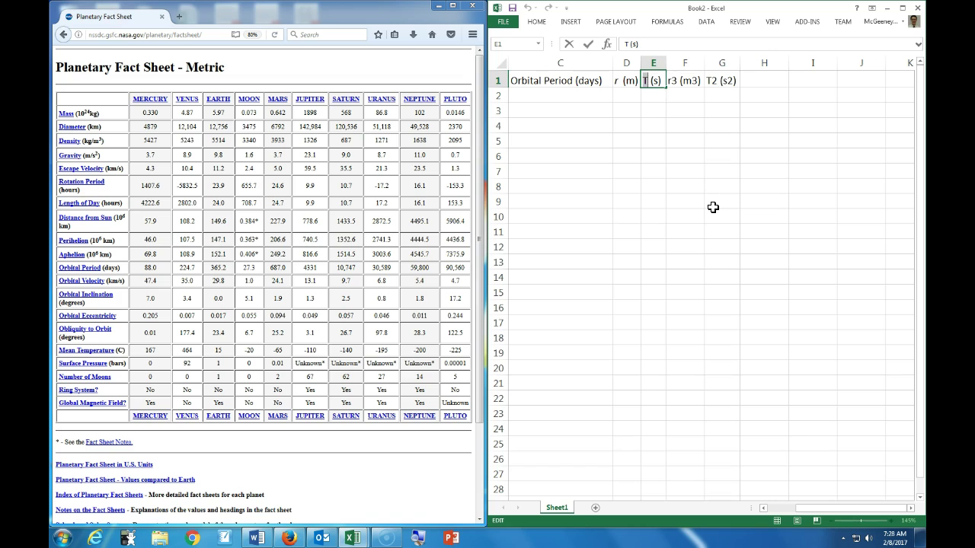
pyautogui.hotkey('ctrl', 'i')
pyautogui.click(676, 81)
pyautogui.doubleClick(672, 80)
pyautogui.moveTo(672, 81); pyautogui.dragTo(707, 81)
pyautogui.hotkey('ctrl', 'i')
pyautogui.doubleClick(707, 81)
pyautogui.hotkey('ctrl', 'i')
pyautogui.press('Return')
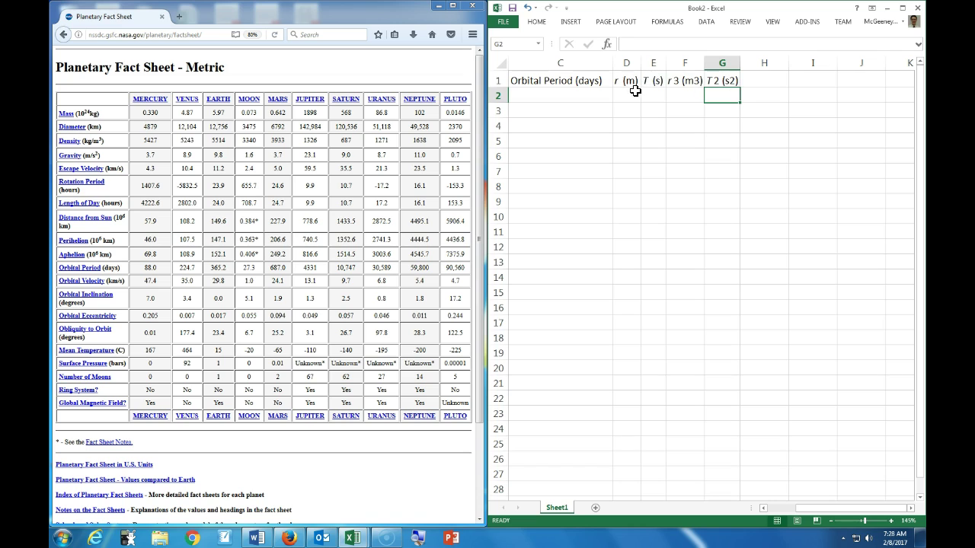
# Format the 3 directly after r in the F1 header as superscript.
pyautogui.doubleClick(673, 82)
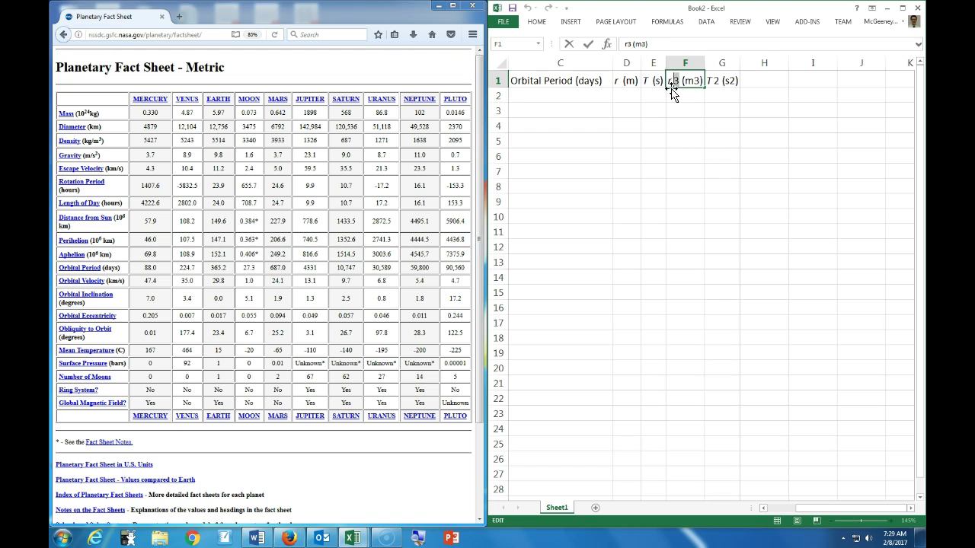
pyautogui.hotkey('shift', 'Right')
pyautogui.hotkey('shift', 'Right')
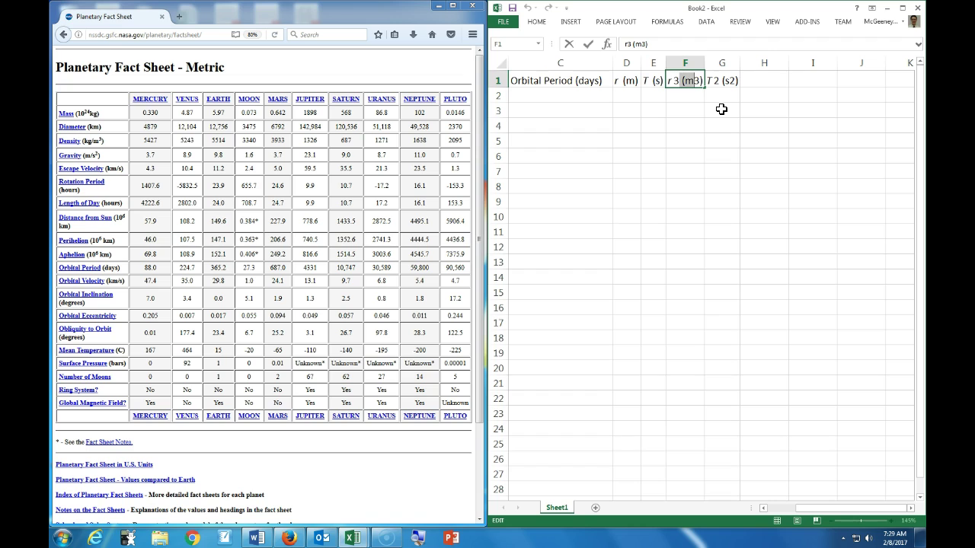
pyautogui.press('Left')
pyautogui.hotkey('ctrl', '1')
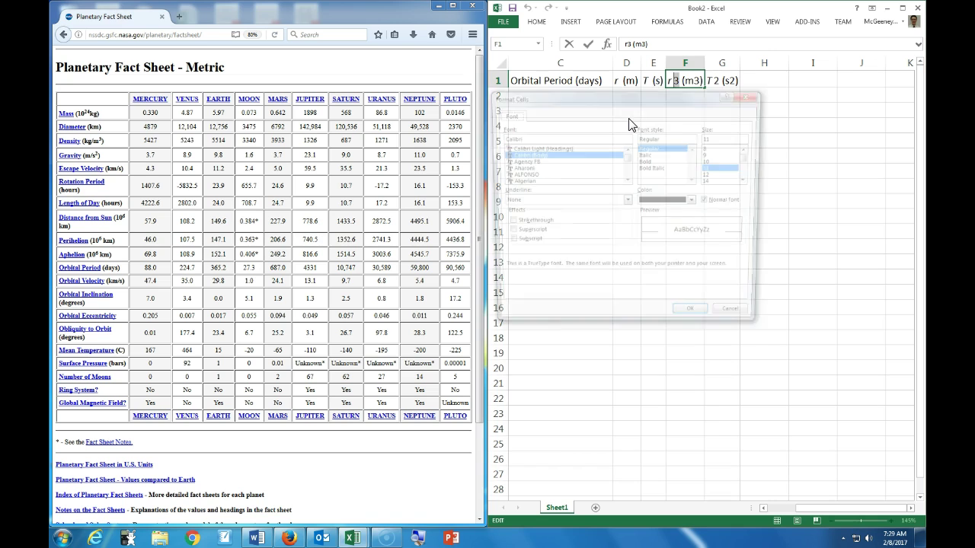
pyautogui.click(506, 233)
pyautogui.press('super+plus')
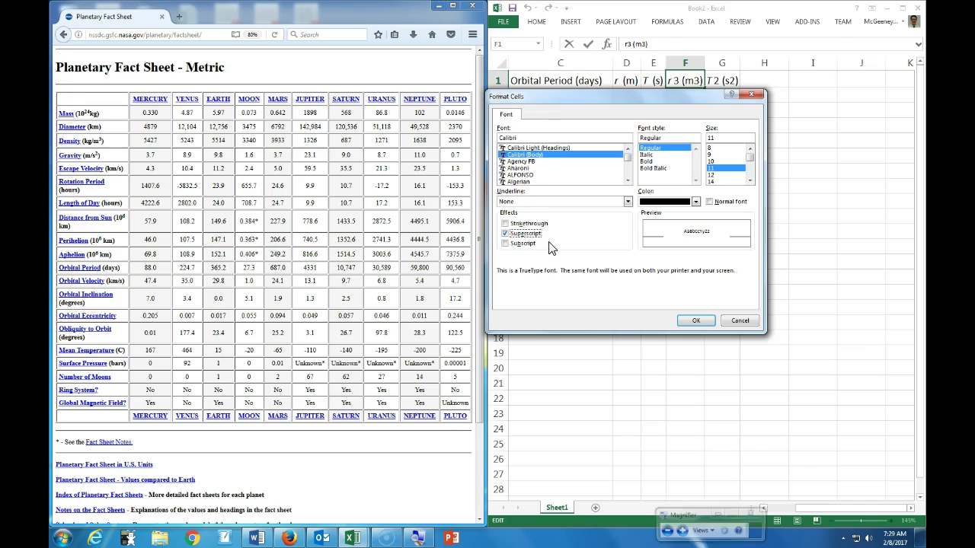
pyautogui.press('super+minus')
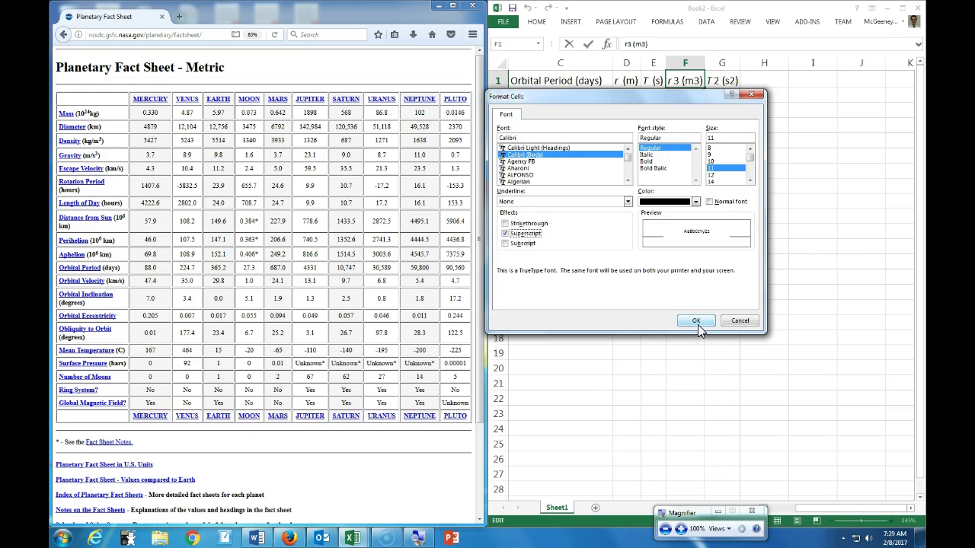
pyautogui.click(695, 320)
# Format both 2s in the "T2 (s2)" header in G1 as superscript.
pyautogui.doubleClick(716, 81)
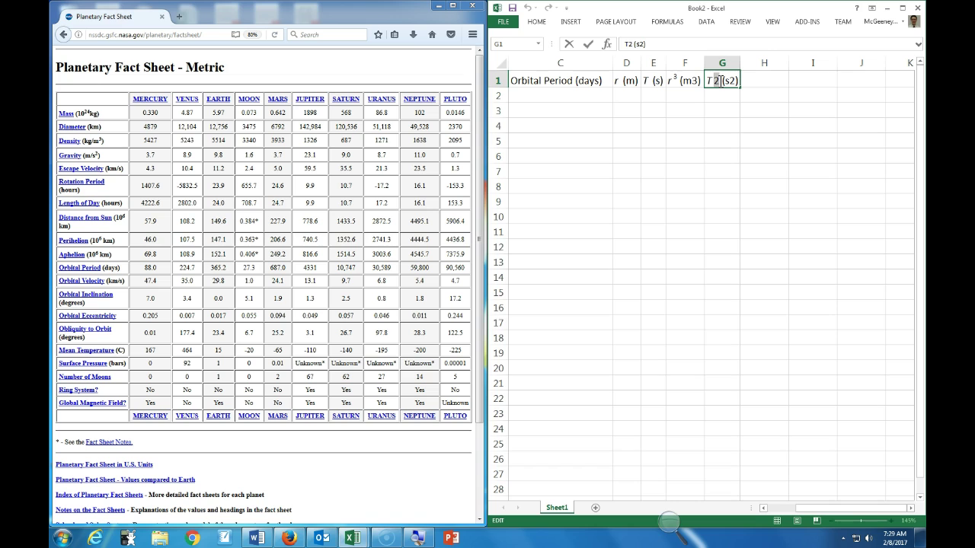
pyautogui.hotkey('ctrl', '1')
pyautogui.click(527, 233)
pyautogui.click(695, 320)
pyautogui.moveTo(728, 82); pyautogui.dragTo(734, 81)
pyautogui.hotkey('ctrl', '1')
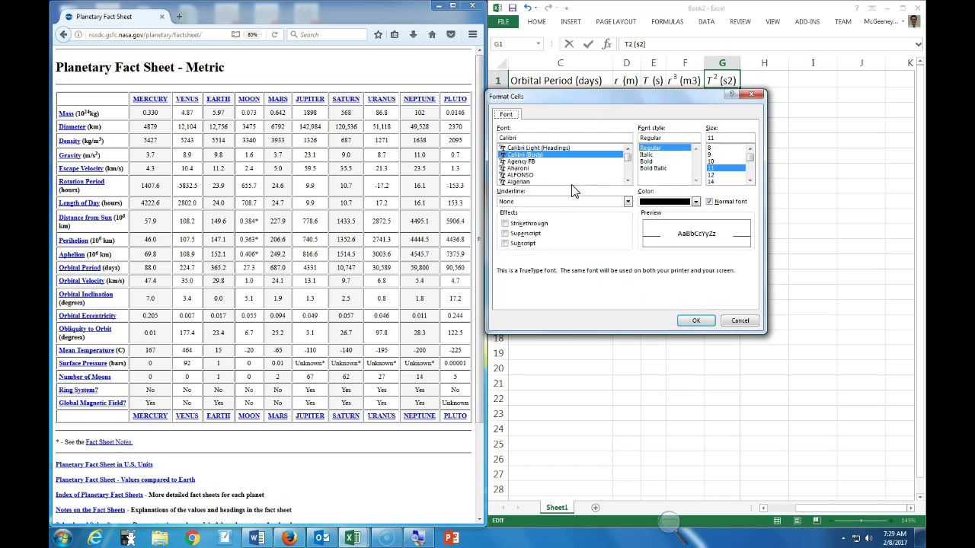
pyautogui.click(537, 235)
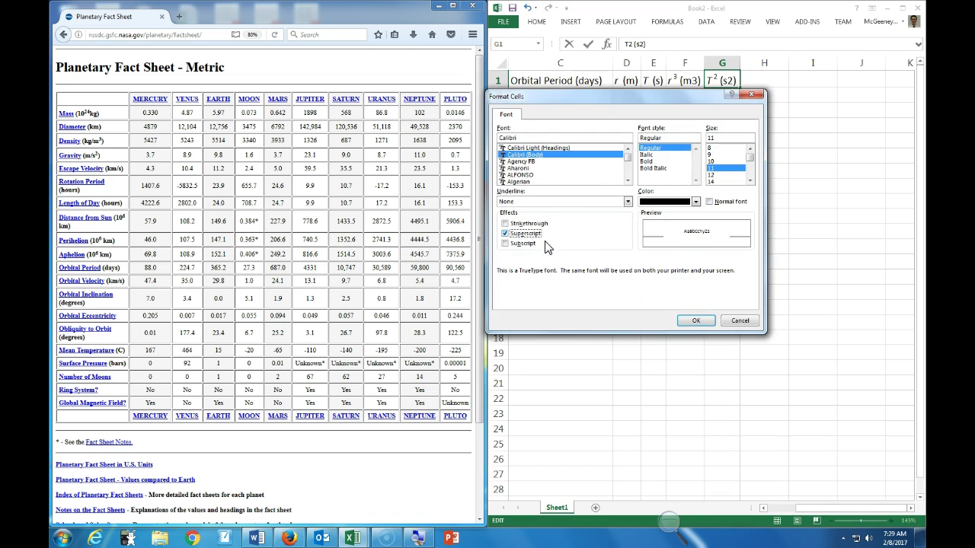
pyautogui.click(694, 320)
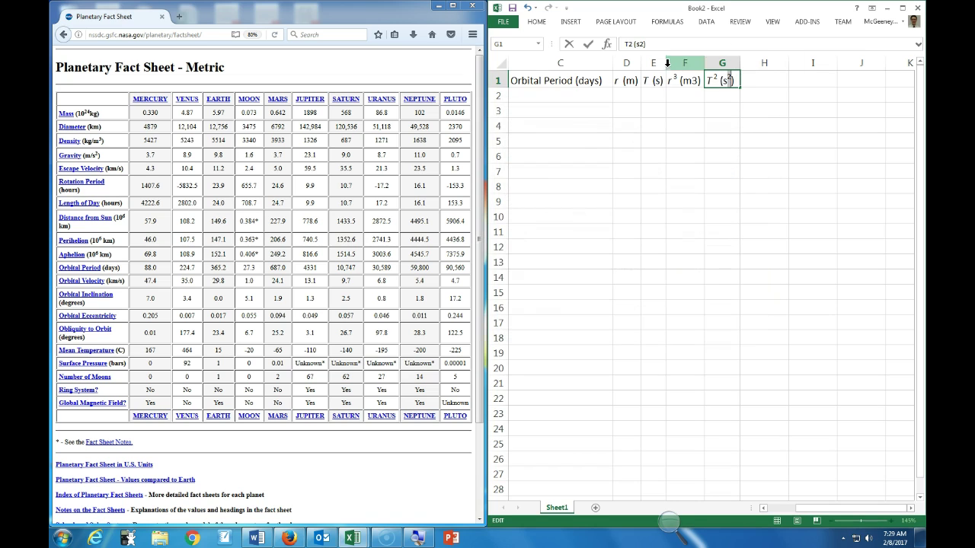
# Keep the Home ribbon permanently expanded above the worksheet.
pyautogui.click(543, 23)
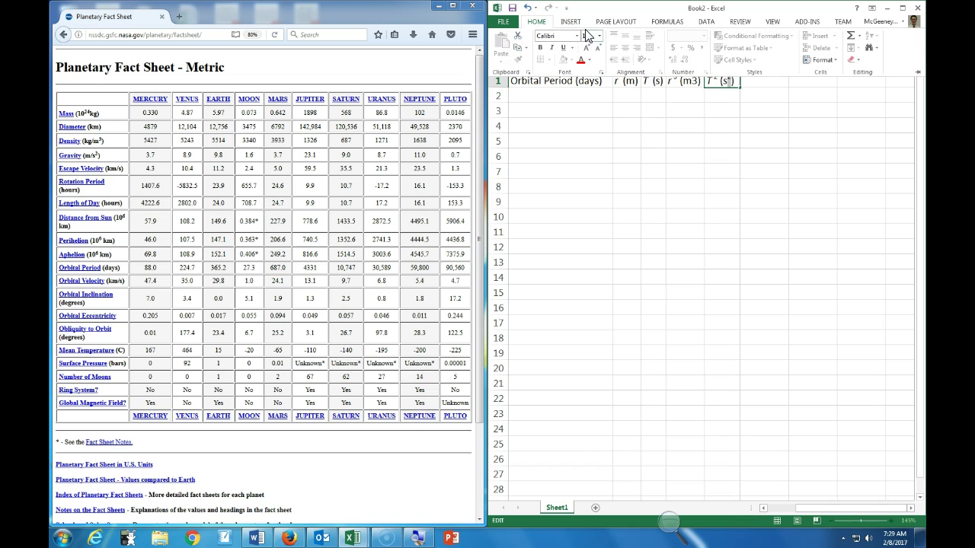
pyautogui.click(99, 28)
pyautogui.doubleClick(542, 22)
pyautogui.click(646, 129)
# Format the 3 after m in the F1 unit as superscript and commit the header.
pyautogui.click(694, 125)
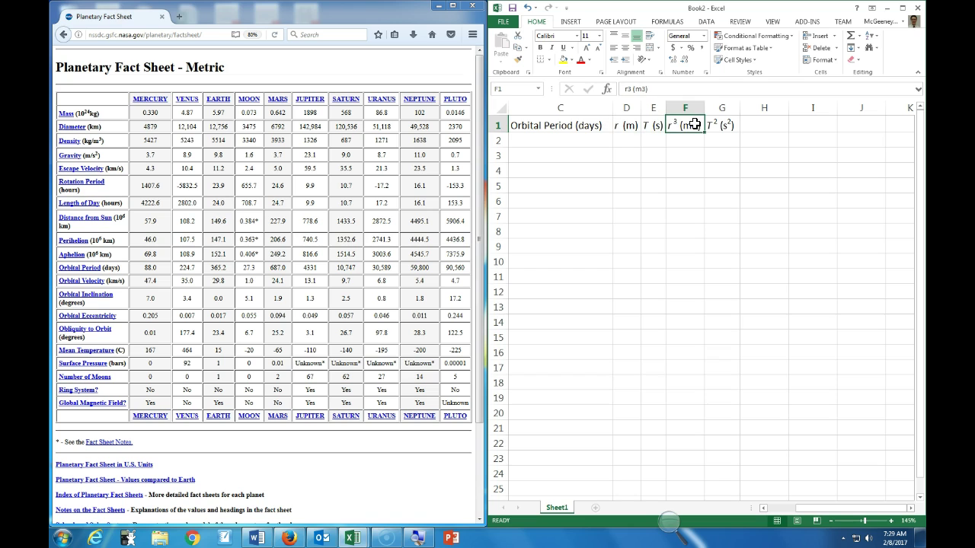
pyautogui.doubleClick(698, 125)
pyautogui.hotkey('ctrl', '1')
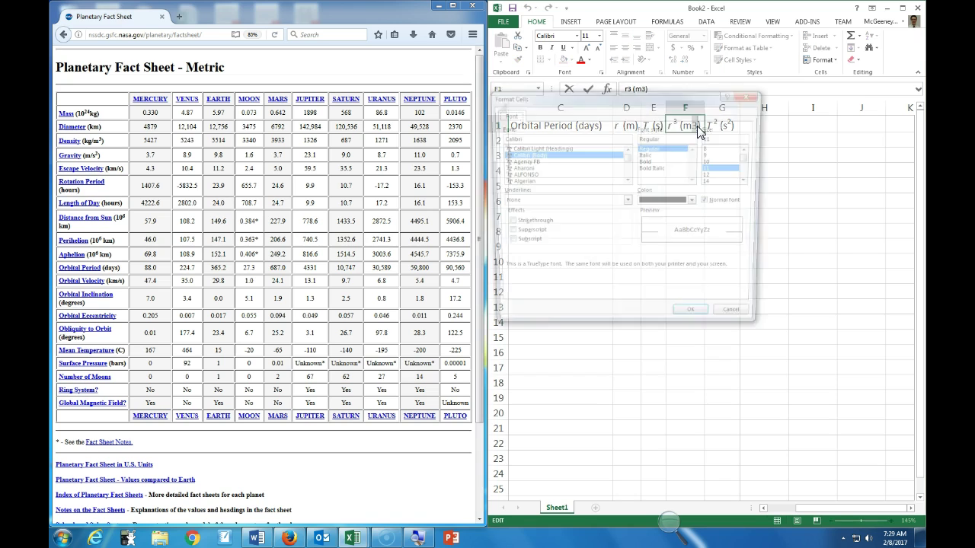
pyautogui.click(522, 235)
pyautogui.press('Return')
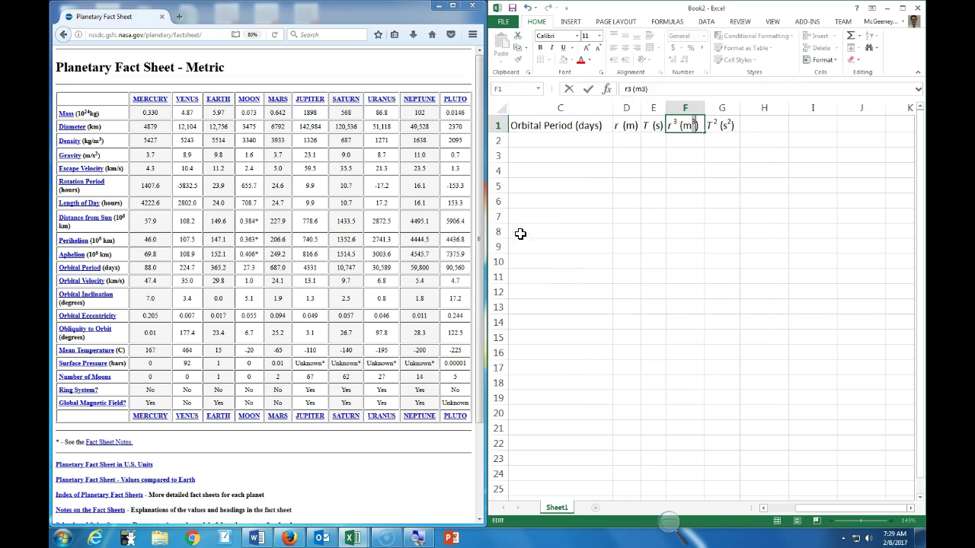
pyautogui.press('Return')
# Copy the planets' Distance from Sun values from the NASA fact sheet into row 13 of the Excel sheet, starting at B13.
pyautogui.hotkey('ctrl', 'Home')
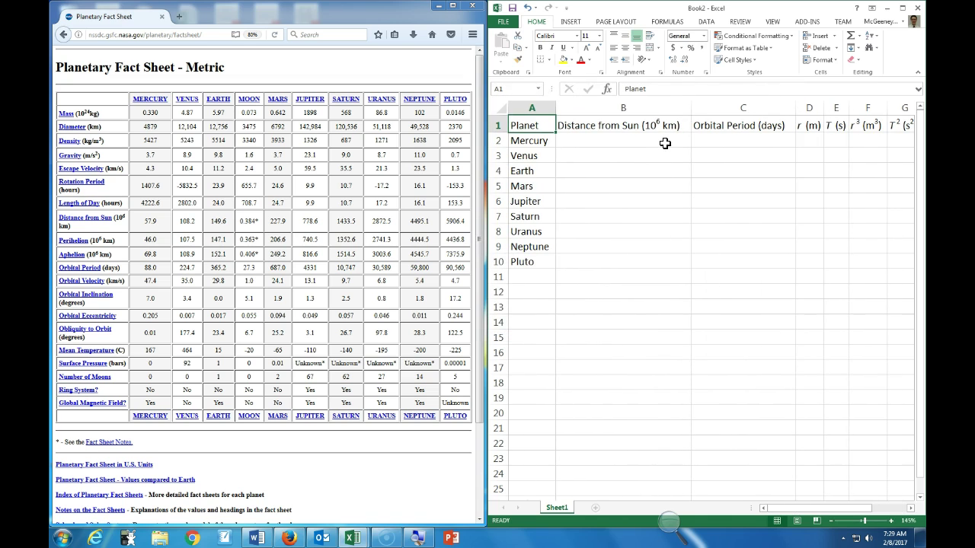
pyautogui.click(625, 142)
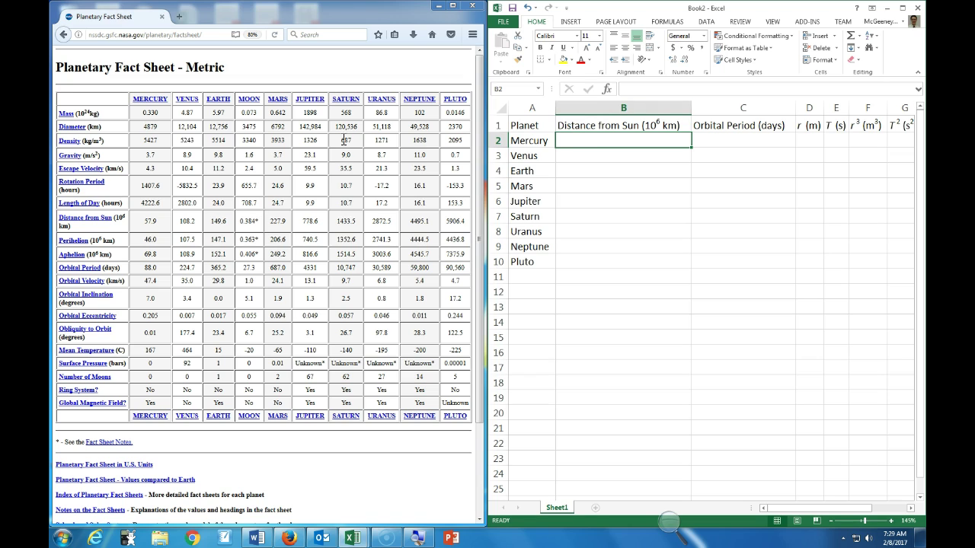
pyautogui.click(153, 189)
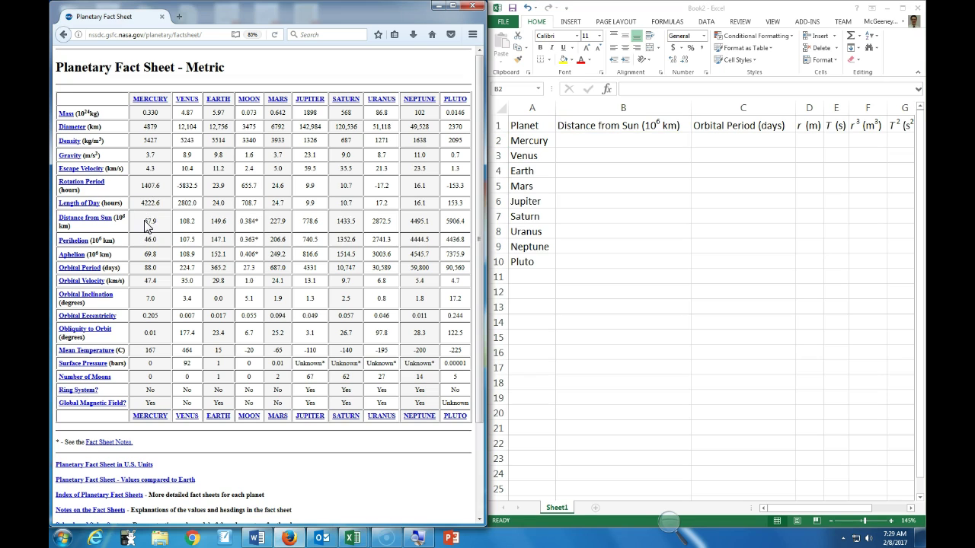
pyautogui.moveTo(144, 221); pyautogui.dragTo(461, 219)
pyautogui.click(641, 326)
pyautogui.click(618, 310)
pyautogui.write('57.9\t108.2\t149.6\t0.384*\t227.9\t778.6\t1433.5\t2872.5\t4495.1\t5906.4')
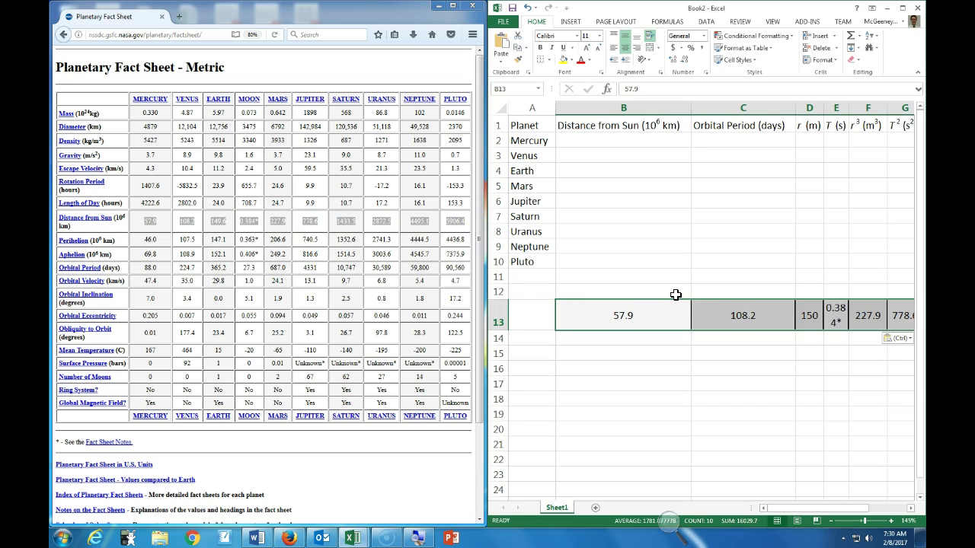
pyautogui.click(835, 320)
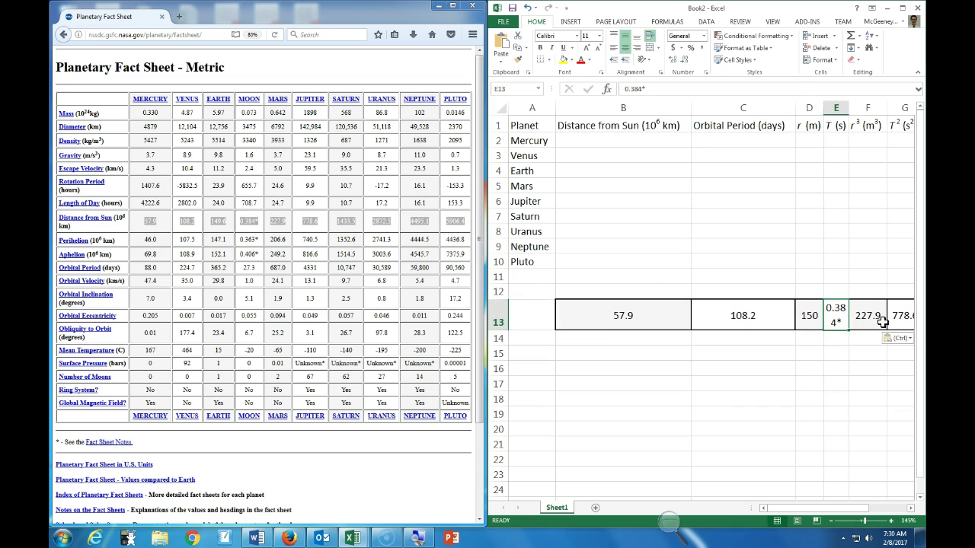
# Copy the Orbital Period values from the fact sheet into row 14 of the Excel sheet, starting at B14.
pyautogui.click(116, 268)
pyautogui.moveTo(141, 268); pyautogui.dragTo(472, 272)
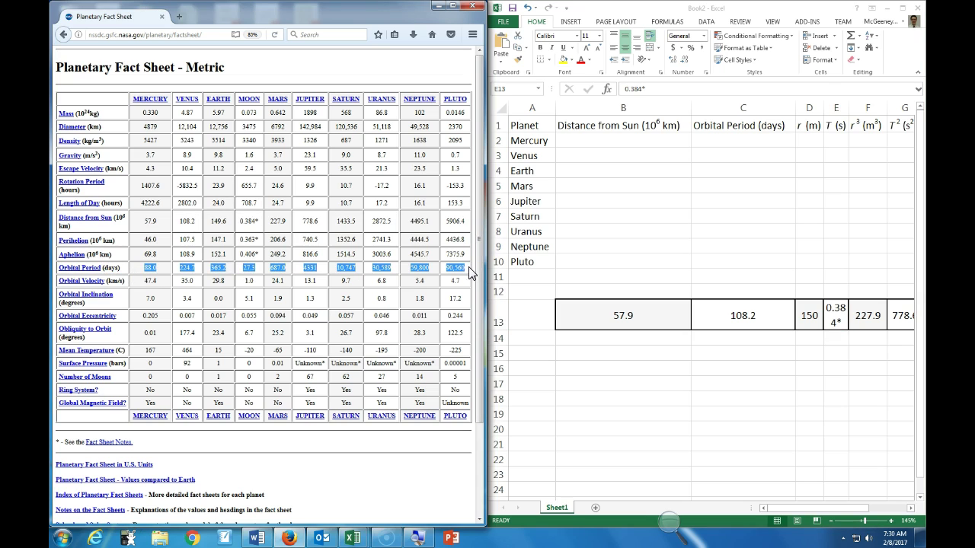
pyautogui.hotkey('alt', 'Tab')
pyautogui.click(597, 342)
pyautogui.hotkey('ctrl', 'v')
# Clear the Moon's distance and orbital period from E13:E14.
pyautogui.moveTo(844, 314); pyautogui.dragTo(837, 339)
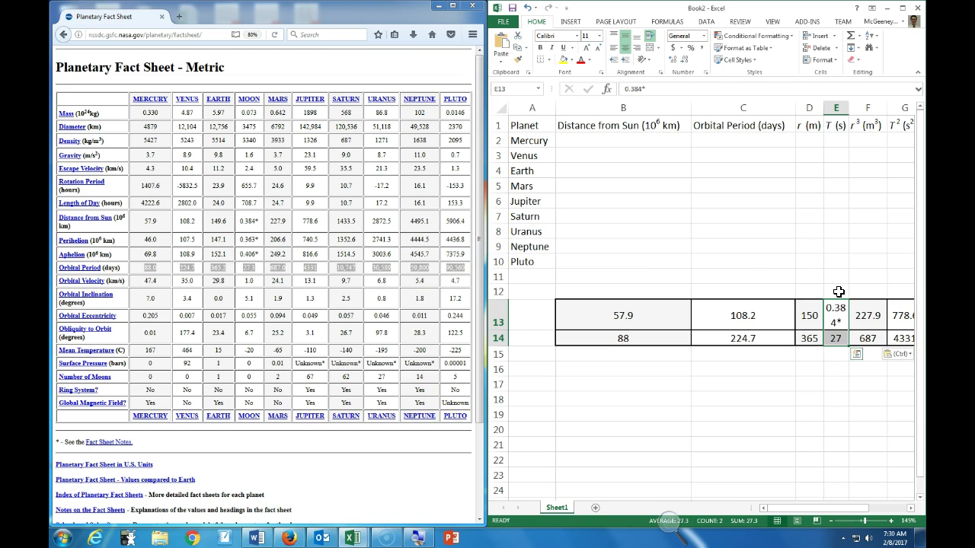
pyautogui.press('Delete')
pyautogui.click(776, 349)
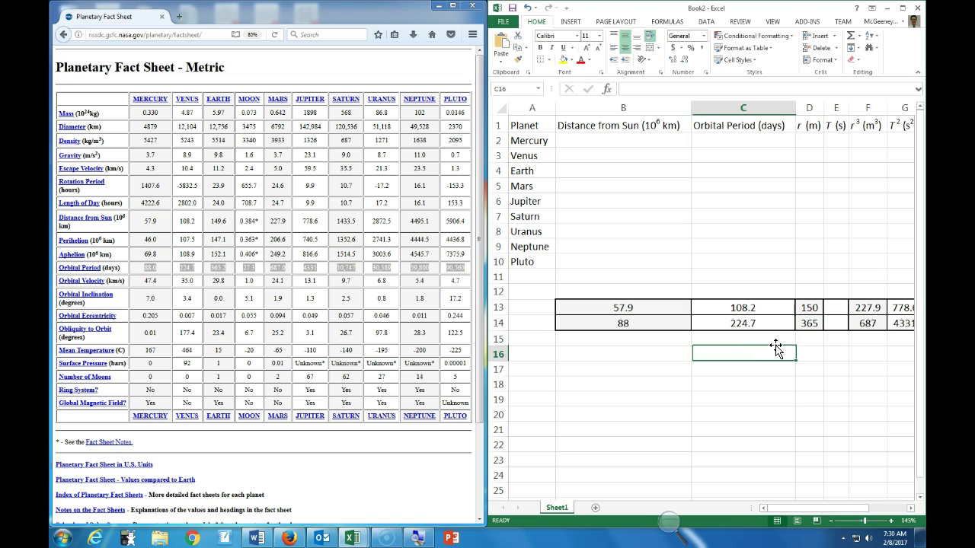
# Move the Mars through Pluto values in F13:K14 one column left so they start at E13.
pyautogui.click(859, 304)
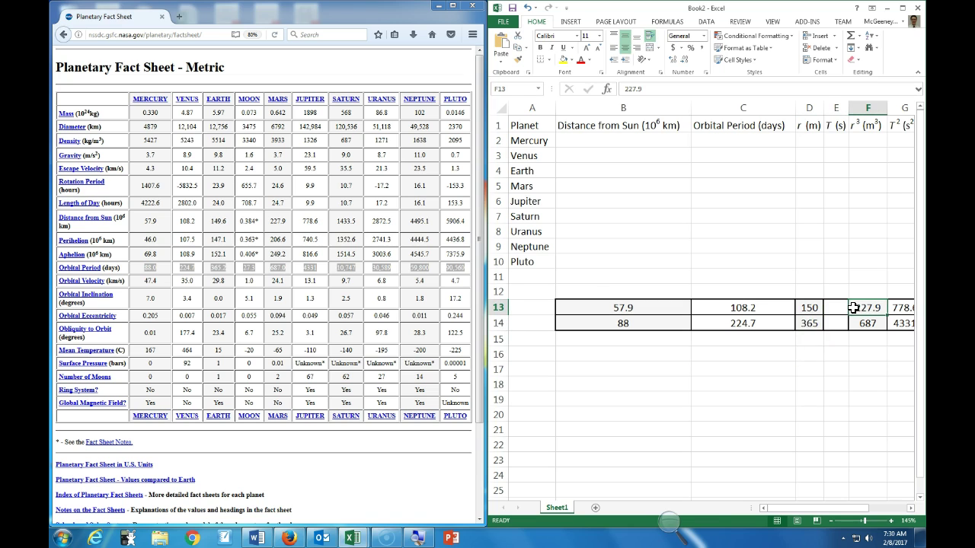
pyautogui.hotkey('shift', 'Down')
pyautogui.hotkey('ctrl', 'shift', 'Right')
pyautogui.hotkey('ctrl', 'c')
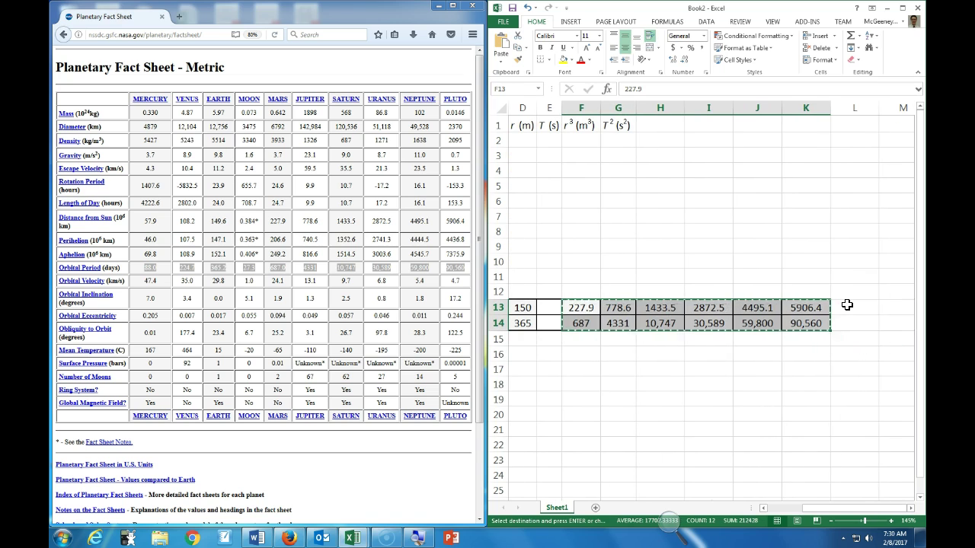
pyautogui.press('Left')
pyautogui.press('Return')
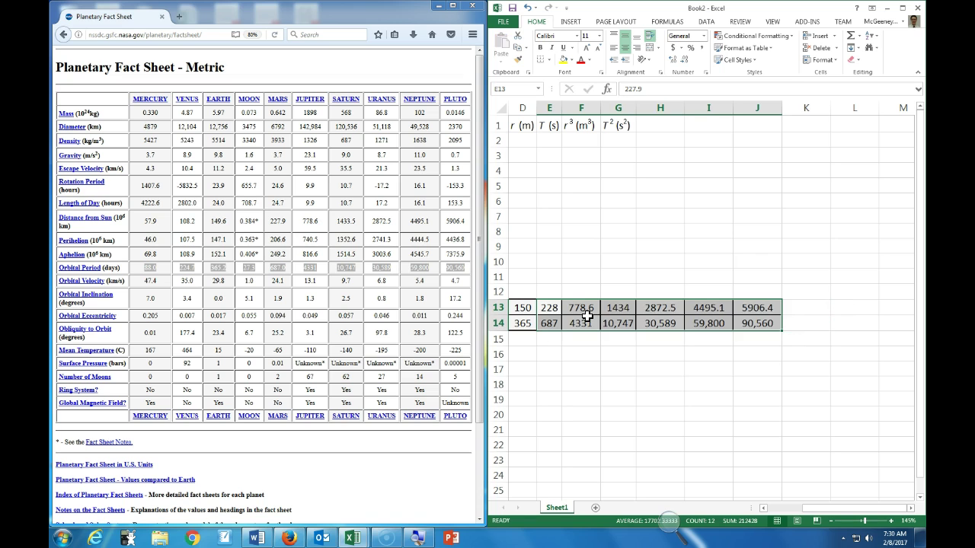
# Maximize the workbook window and move Mercury's distance, 57.9, from B13 to B2.
pyautogui.press('super+Up')
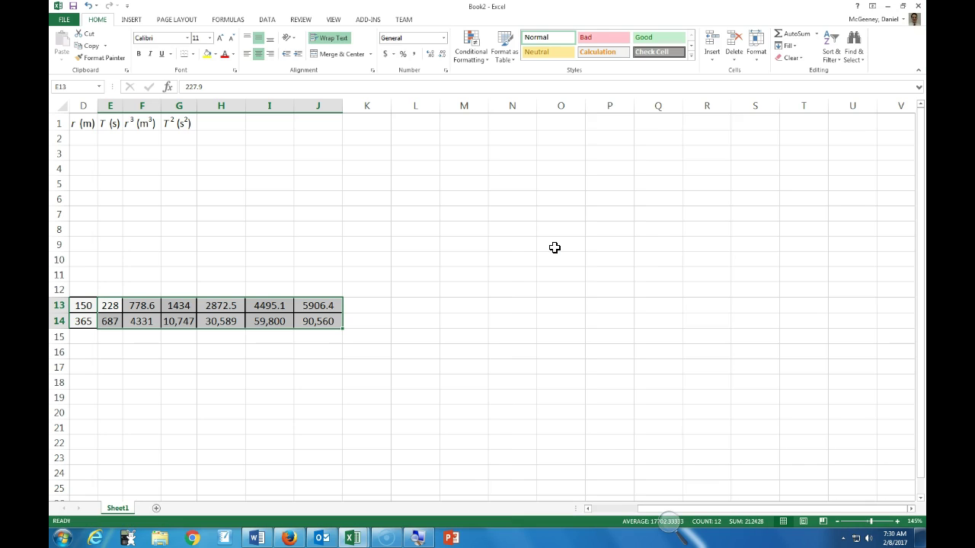
pyautogui.press('Up')
pyautogui.press('Home')
pyautogui.click(194, 309)
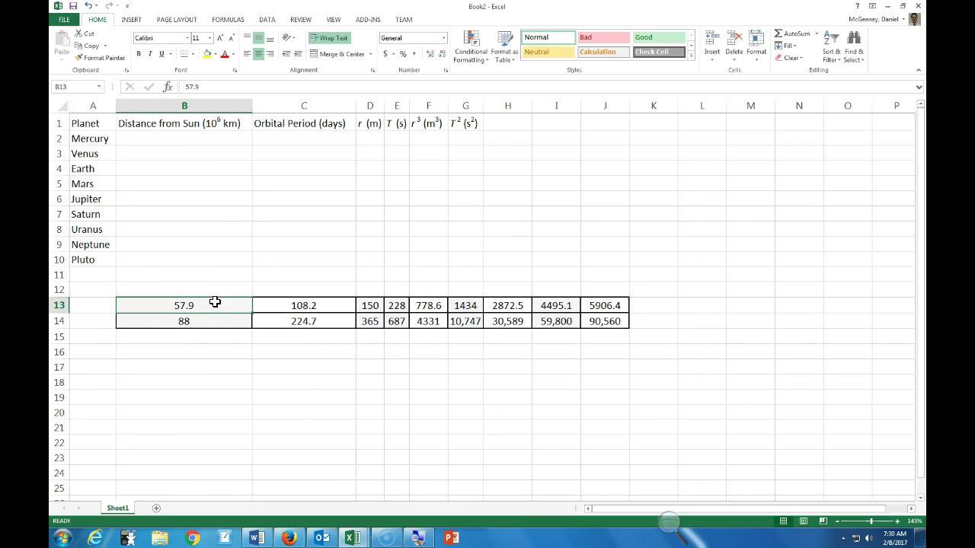
pyautogui.hotkey('ctrl', 'x')
pyautogui.click(187, 138)
pyautogui.hotkey('ctrl', 'v')
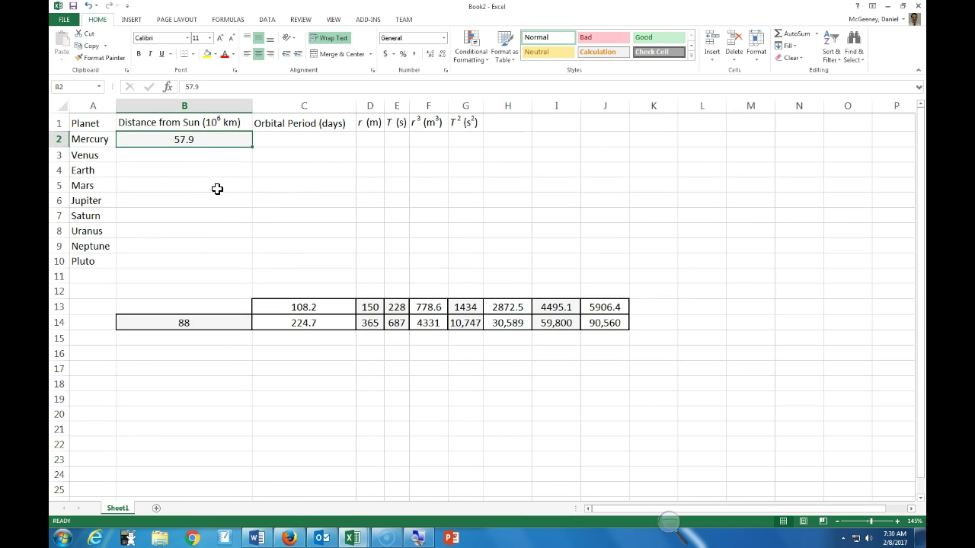
# Move the distances for Venus (108.2), Earth (149.6) and Mars (227.9) from row 13 into B3:B5.
pyautogui.click(305, 303)
pyautogui.hotkey('ctrl', 'x')
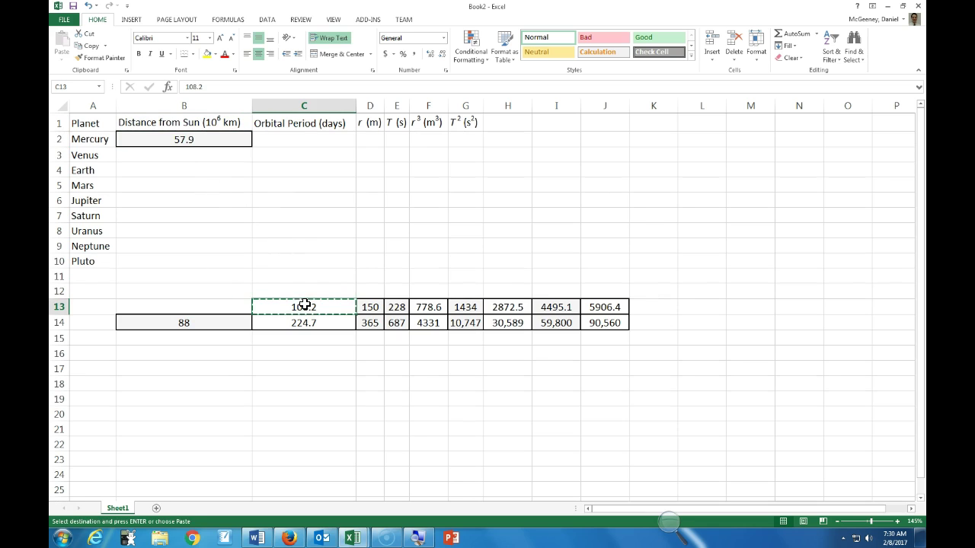
pyautogui.click(168, 161)
pyautogui.hotkey('ctrl', 'v')
pyautogui.click(369, 305)
pyautogui.hotkey('ctrl', 'x')
pyautogui.click(183, 171)
pyautogui.hotkey('ctrl', 'v')
pyautogui.click(390, 307)
pyautogui.hotkey('ctrl', 'x')
pyautogui.click(192, 191)
pyautogui.hotkey('ctrl', 'v')
# Move the distances for Jupiter (778.6), Saturn (1433.5) and Uranus (2872.5) from row 13 into B6:B8.
pyautogui.click(415, 307)
pyautogui.hotkey('ctrl', 'x')
pyautogui.click(217, 205)
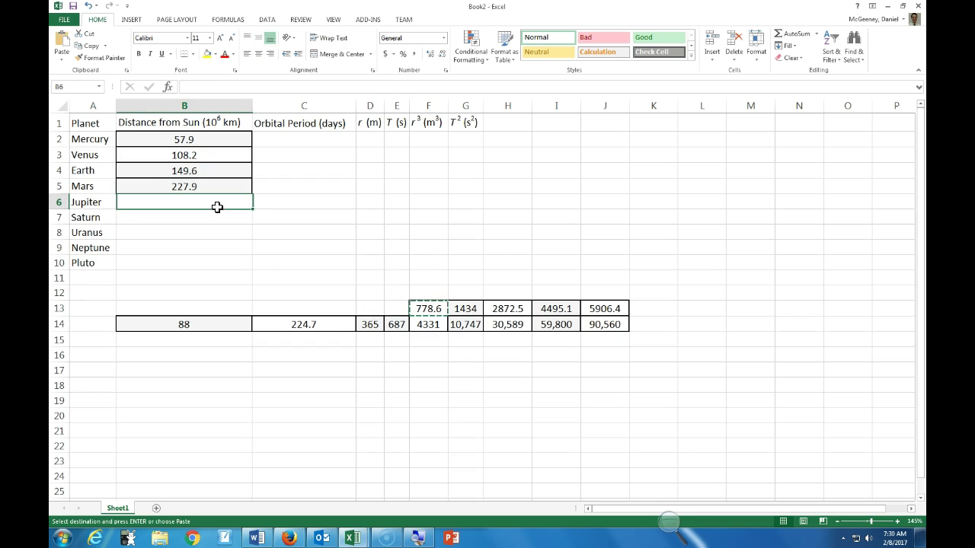
pyautogui.hotkey('ctrl', 'v')
pyautogui.click(464, 309)
pyautogui.hotkey('ctrl', 'x')
pyautogui.hotkey('ctrl', 'v')
pyautogui.click(505, 310)
pyautogui.hotkey('ctrl', 'x')
pyautogui.click(239, 236)
pyautogui.hotkey('ctrl', 'v')
# Move the distances for Neptune (4495.1) and Pluto (5906.4) from row 13 into B9:B10.
pyautogui.click(569, 310)
pyautogui.hotkey('ctrl', 'x')
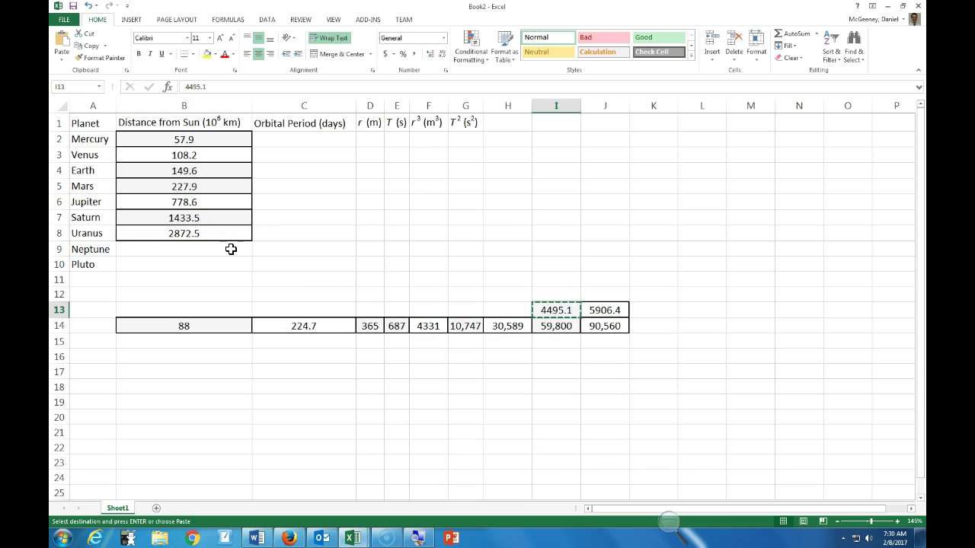
pyautogui.click(228, 249)
pyautogui.hotkey('ctrl', 'v')
pyautogui.click(605, 310)
pyautogui.hotkey('ctrl', 'x')
pyautogui.click(222, 265)
pyautogui.hotkey('ctrl', 'v')
# Move the orbital periods for Mercury (88), Venus (224.7) and Earth (365.2) from row 14 into C2:C4.
pyautogui.click(220, 326)
pyautogui.hotkey('ctrl', 'x')
pyautogui.click(283, 141)
pyautogui.hotkey('ctrl', 'v')
pyautogui.click(293, 201)
pyautogui.click(289, 326)
pyautogui.hotkey('ctrl', 'x')
pyautogui.click(303, 154)
pyautogui.hotkey('ctrl', 'v')
pyautogui.click(378, 327)
pyautogui.hotkey('ctrl', 'x')
pyautogui.click(309, 174)
pyautogui.hotkey('ctrl', 'v')
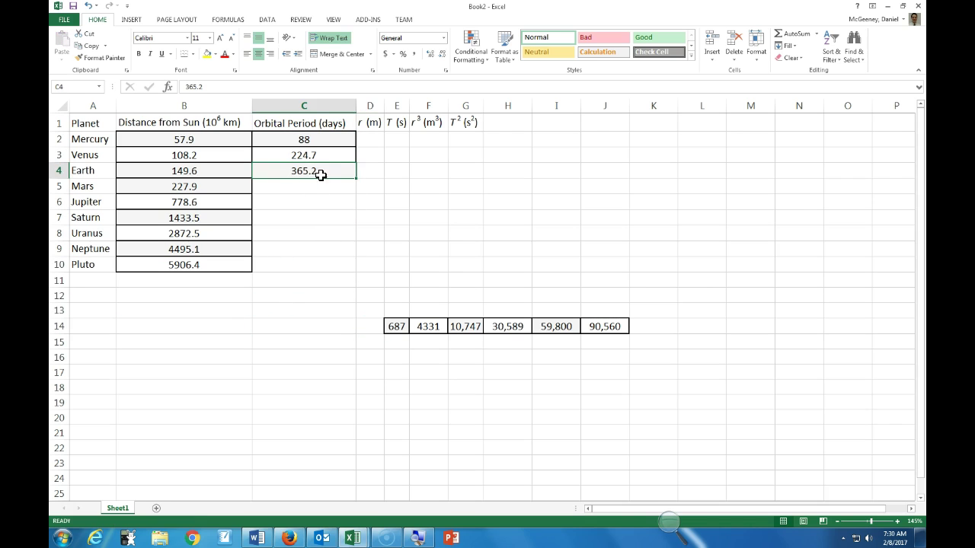
# Move the orbital periods for Mars (687) and Jupiter (4331) from row 14 into C5:C6.
pyautogui.click(405, 329)
pyautogui.hotkey('ctrl', 'x')
pyautogui.click(293, 186)
pyautogui.hotkey('ctrl', 'v')
pyautogui.click(419, 329)
pyautogui.hotkey('ctrl', 'x')
pyautogui.click(299, 205)
pyautogui.hotkey('ctrl', 'v')
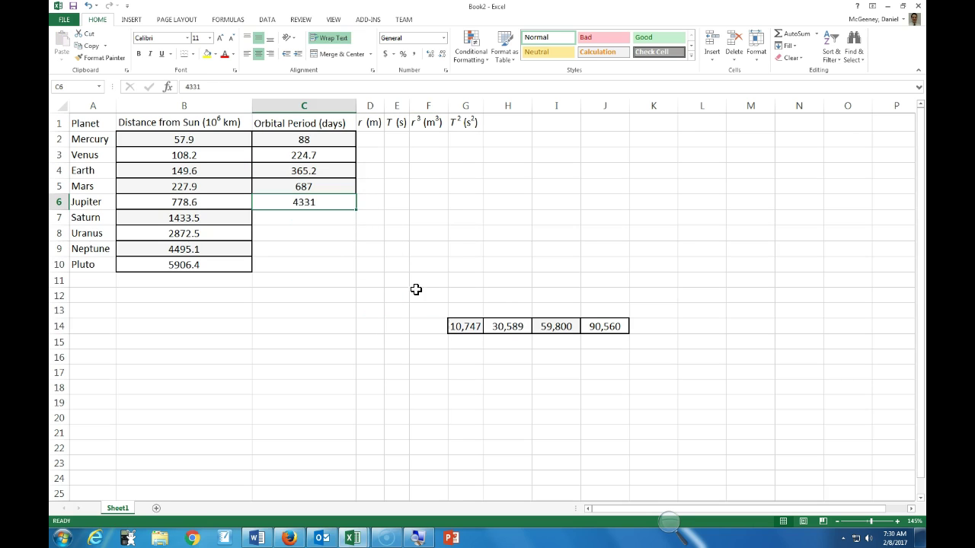
# Move the orbital periods for Saturn (10,747) and Uranus (30,589) from row 14 into C7:C8.
pyautogui.click(463, 326)
pyautogui.hotkey('ctrl', 'x')
pyautogui.click(314, 221)
pyautogui.hotkey('ctrl', 'v')
pyautogui.click(516, 320)
pyautogui.hotkey('ctrl', 'x')
pyautogui.click(316, 236)
pyautogui.hotkey('ctrl', 'v')
# Move the orbital periods for Neptune (59,800) and Pluto (90,560) from row 14 into C9:C10.
pyautogui.click(554, 324)
pyautogui.hotkey('ctrl', 'x')
pyautogui.click(327, 249)
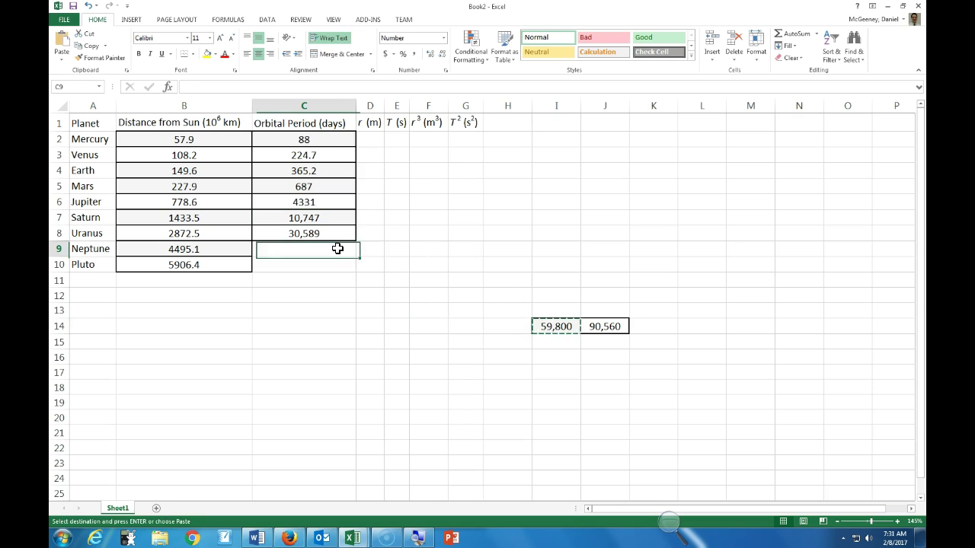
pyautogui.hotkey('ctrl', 'v')
pyautogui.click(609, 325)
pyautogui.hotkey('ctrl', 'x')
pyautogui.click(312, 264)
pyautogui.hotkey('ctrl', 'v')
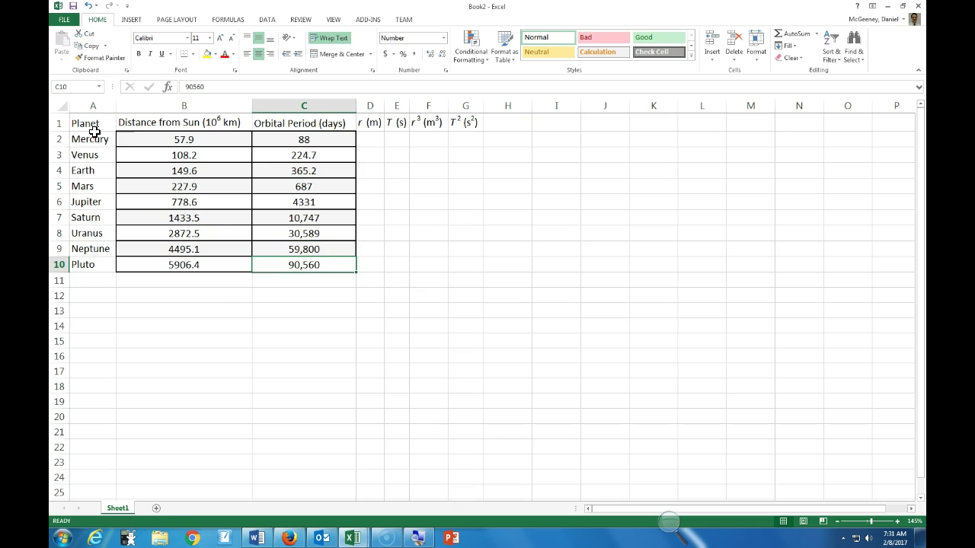
# Remove the cell fill colour from the table range A1:G12.
pyautogui.moveTo(91, 123)
pyautogui.mouseDown()
pyautogui.moveTo(420, 233)
pyautogui.moveTo(483, 300)
pyautogui.mouseUp()
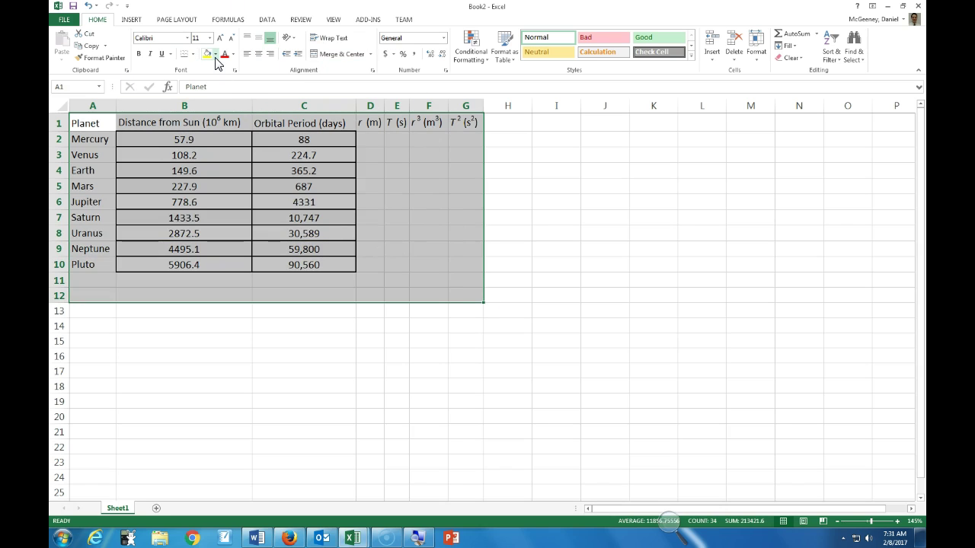
pyautogui.hotkey('shift', 'F10')
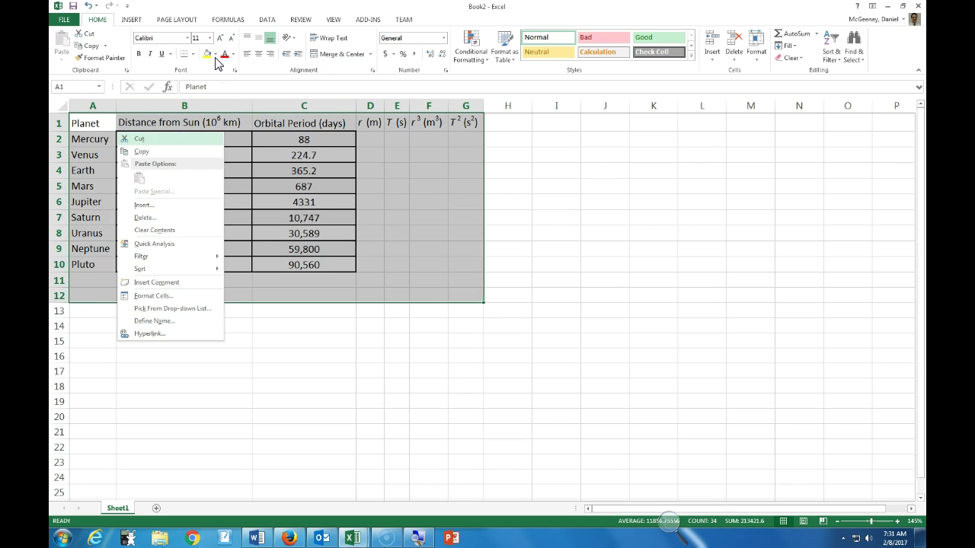
pyautogui.press('Escape')
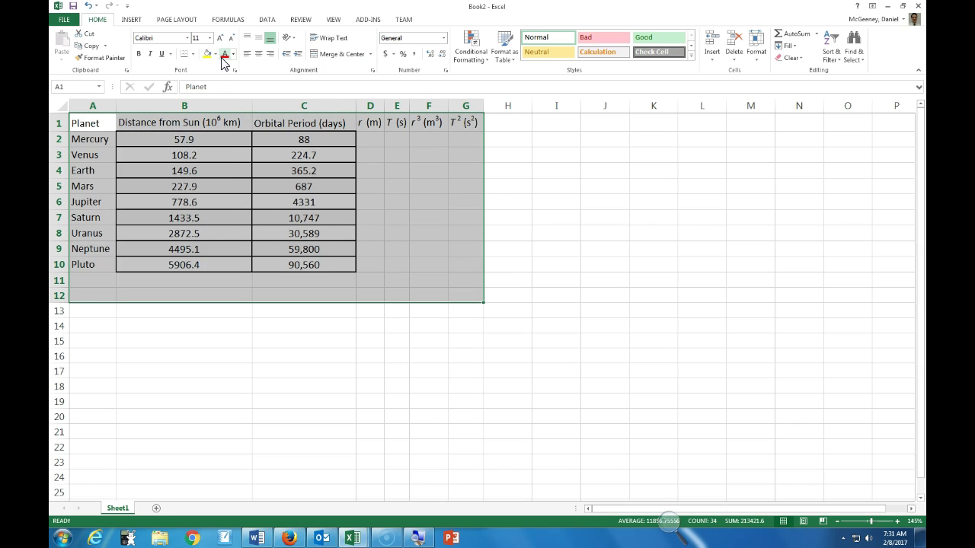
pyautogui.press('super+plus')
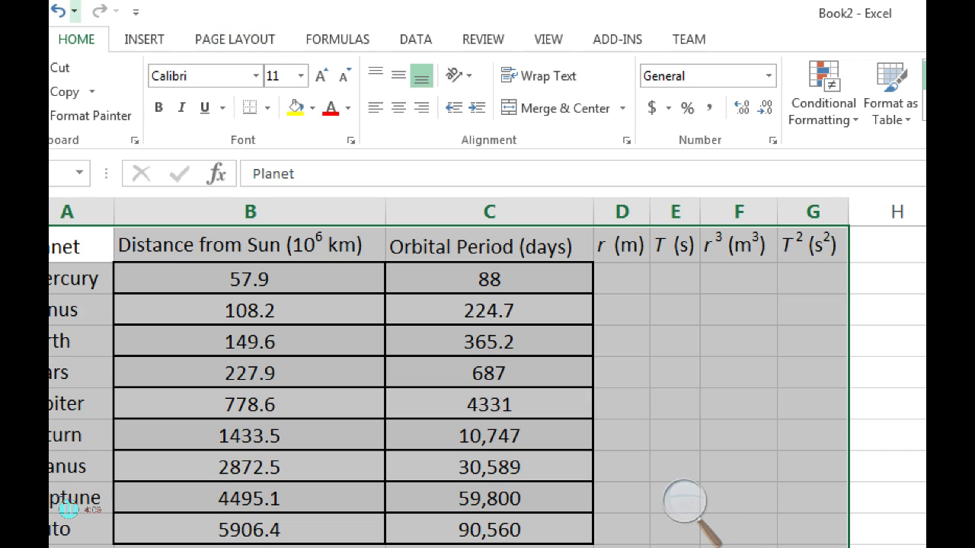
pyautogui.press('super+minus')
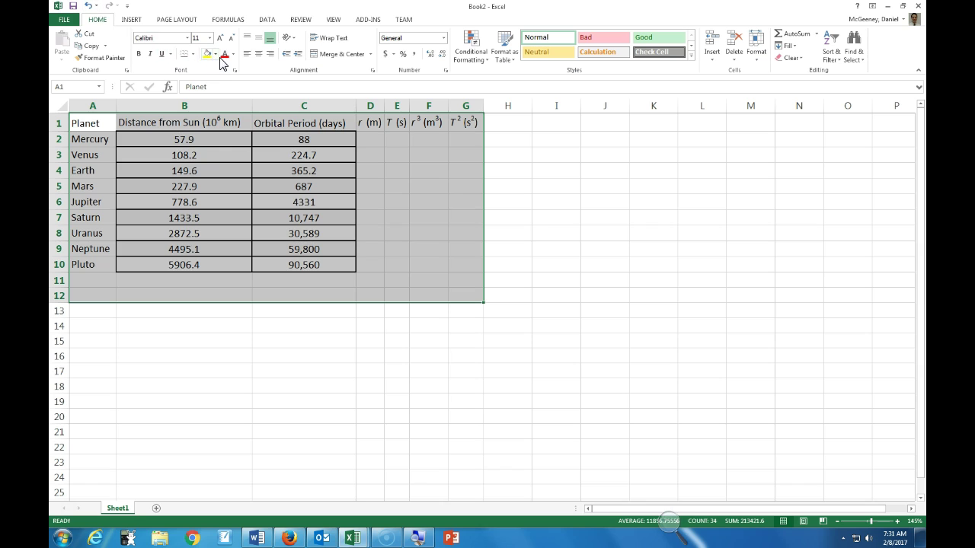
pyautogui.click(216, 54)
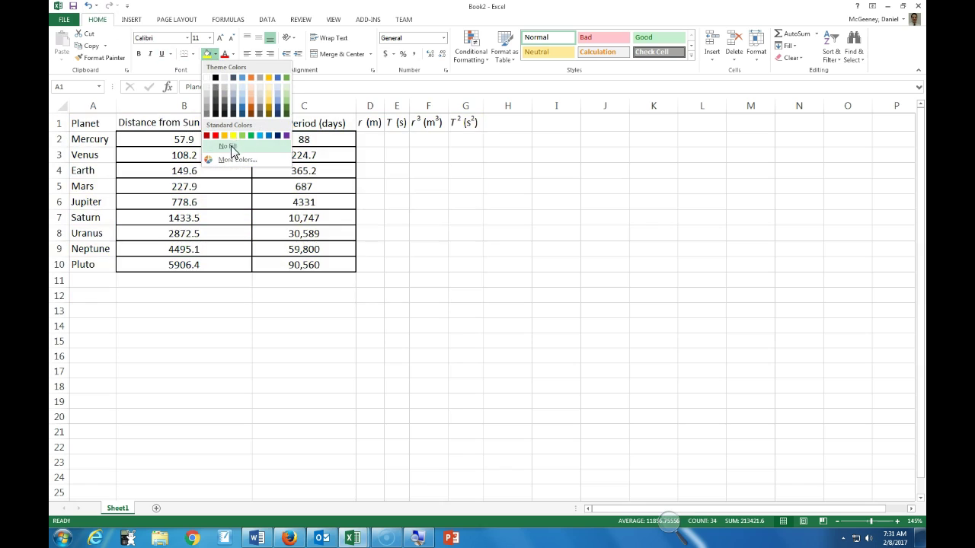
pyautogui.press('Escape')
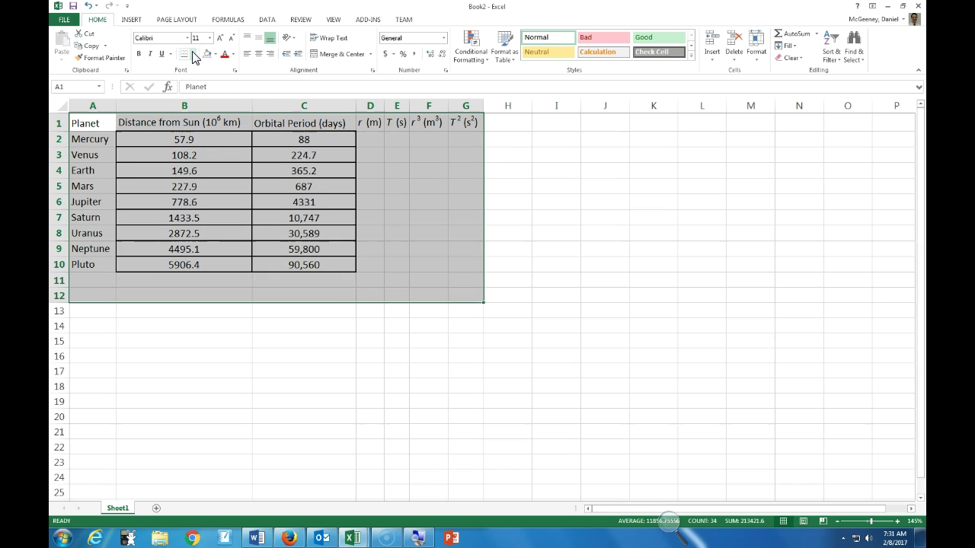
# Remove all borders from A1:G12 and select Mercury's r (m) cell, D2.
pyautogui.press('super+plus')
pyautogui.press('super+plus')
pyautogui.press('super+plus')
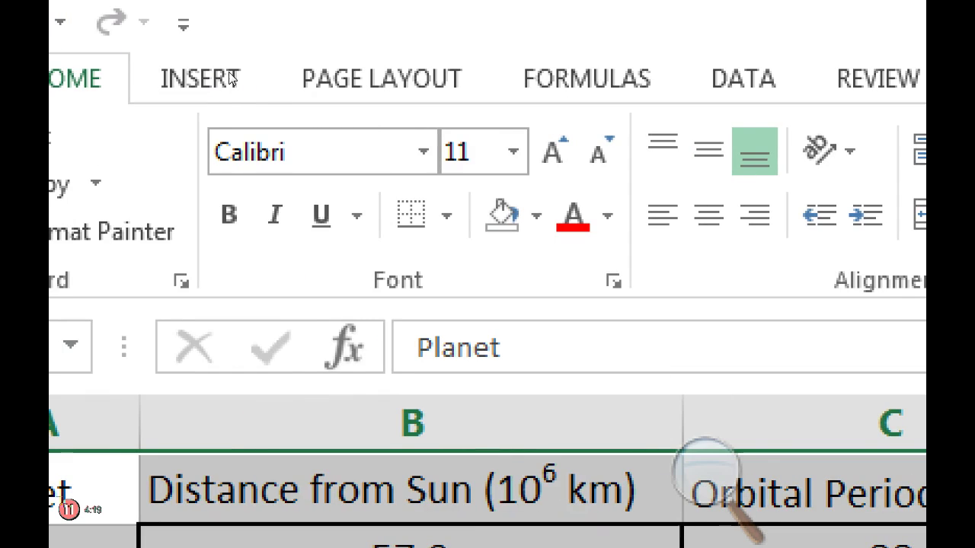
pyautogui.press('super+minus')
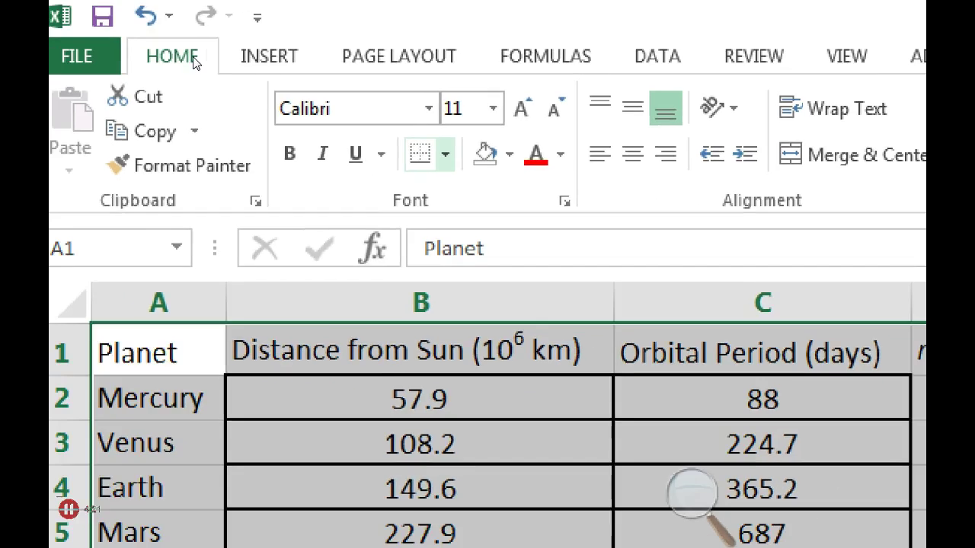
pyautogui.press('super+minus')
pyautogui.press('super+minus')
pyautogui.click(193, 54)
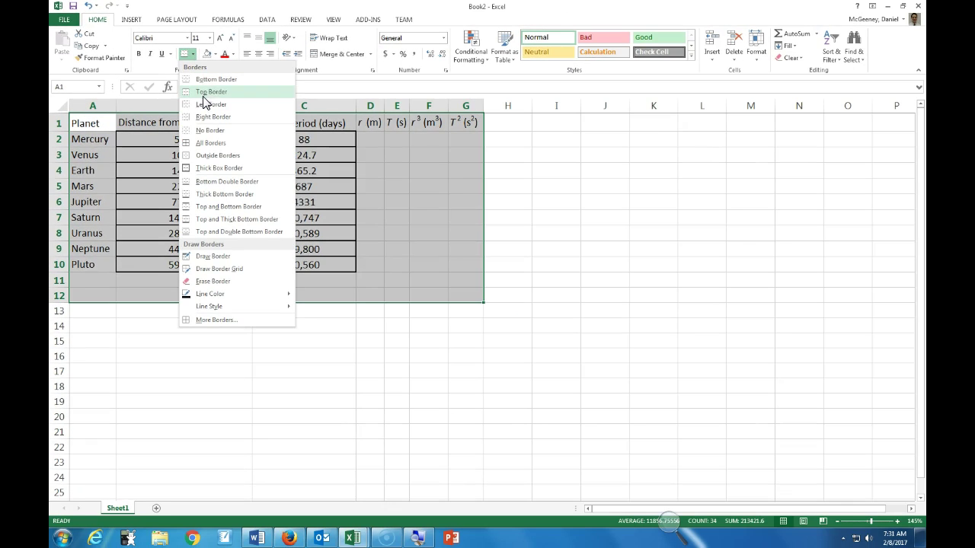
pyautogui.click(208, 130)
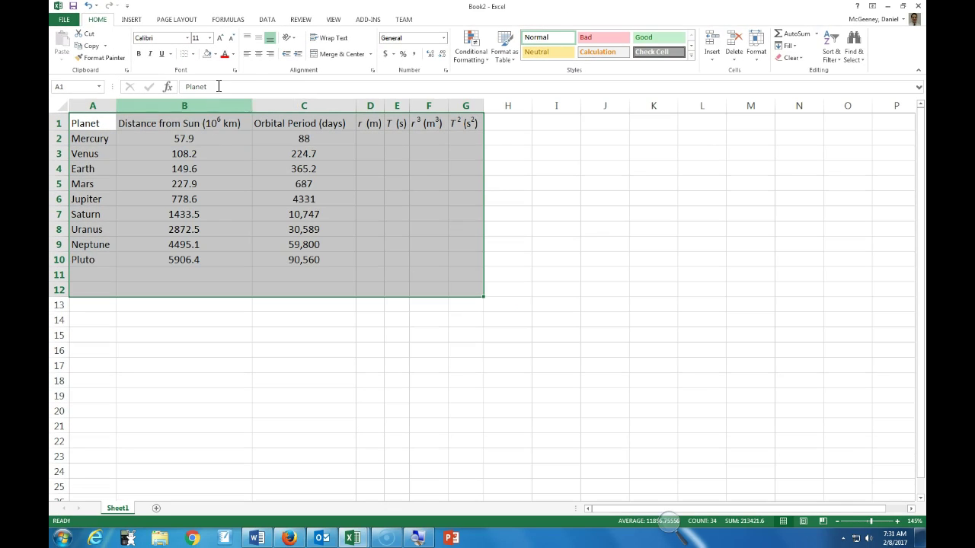
pyautogui.click(193, 54)
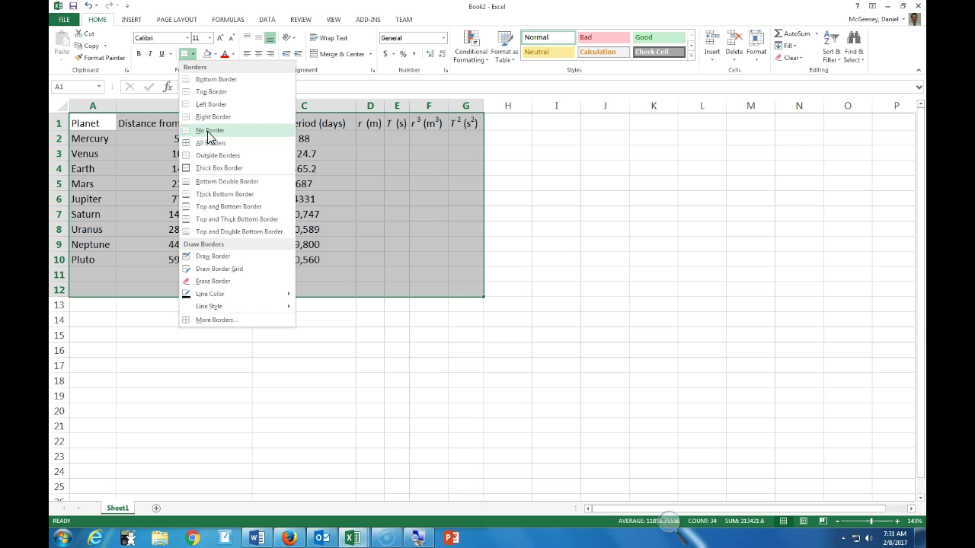
pyautogui.click(332, 215)
pyautogui.click(333, 215)
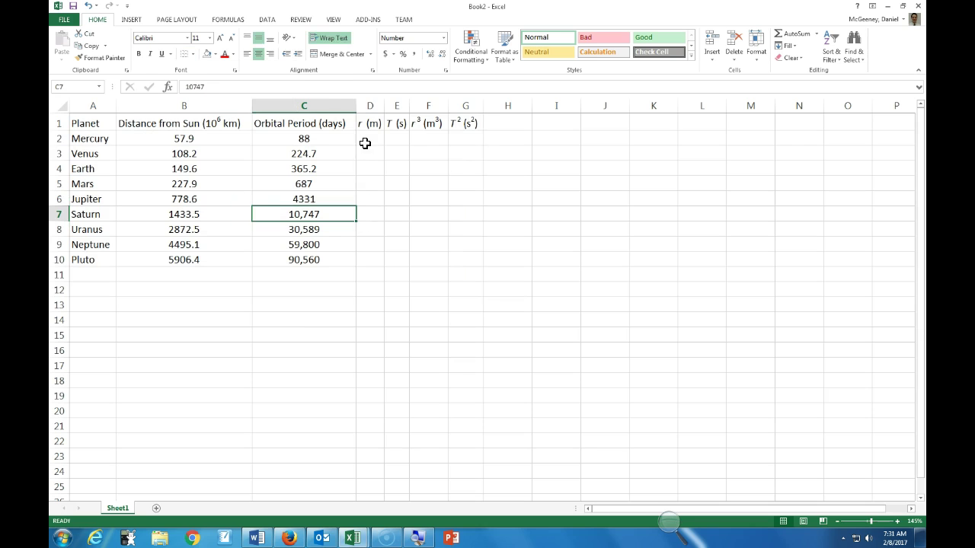
pyautogui.click(366, 140)
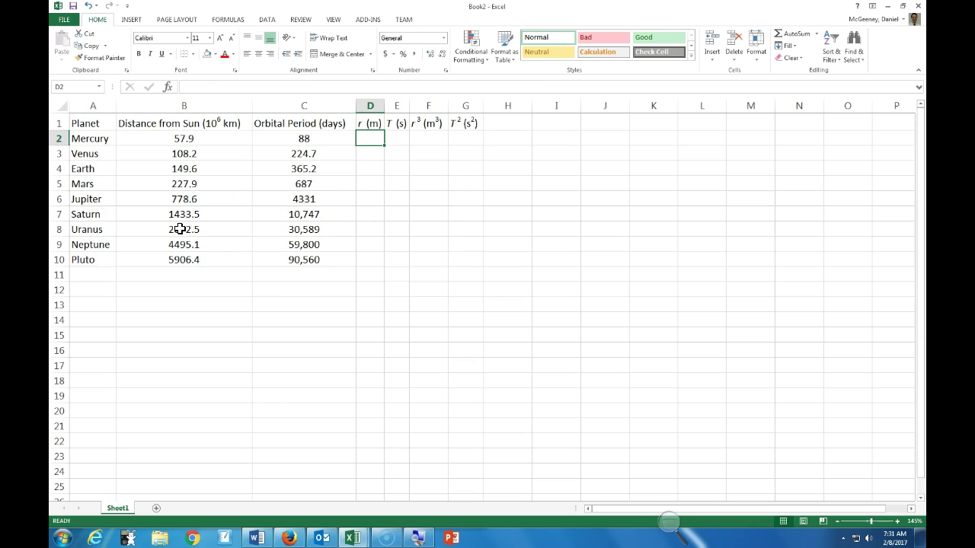
# Widen columns D through G equally so the r, T, r³ and T² headings have more room.
pyautogui.moveTo(372, 140); pyautogui.dragTo(462, 275)
pyautogui.moveTo(368, 106); pyautogui.dragTo(462, 105)
pyautogui.click(436, 170)
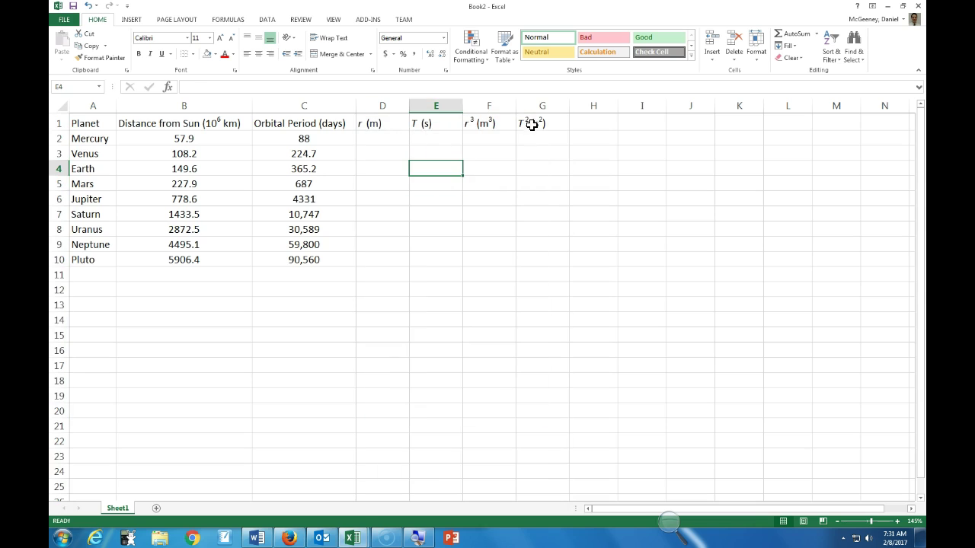
# Centre the column headings in B1:G1 horizontally and vertically.
pyautogui.moveTo(531, 125); pyautogui.dragTo(174, 120)
pyautogui.click(258, 42)
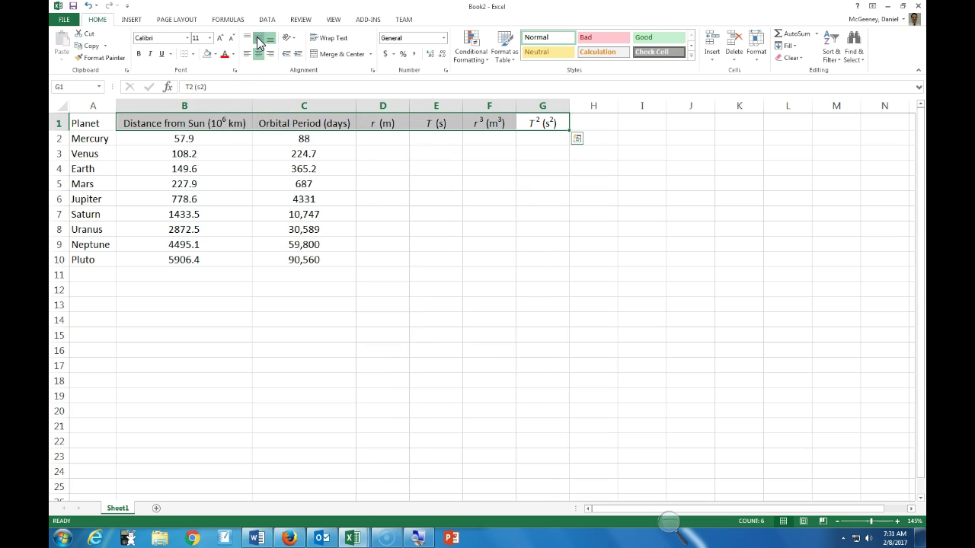
pyautogui.click(358, 142)
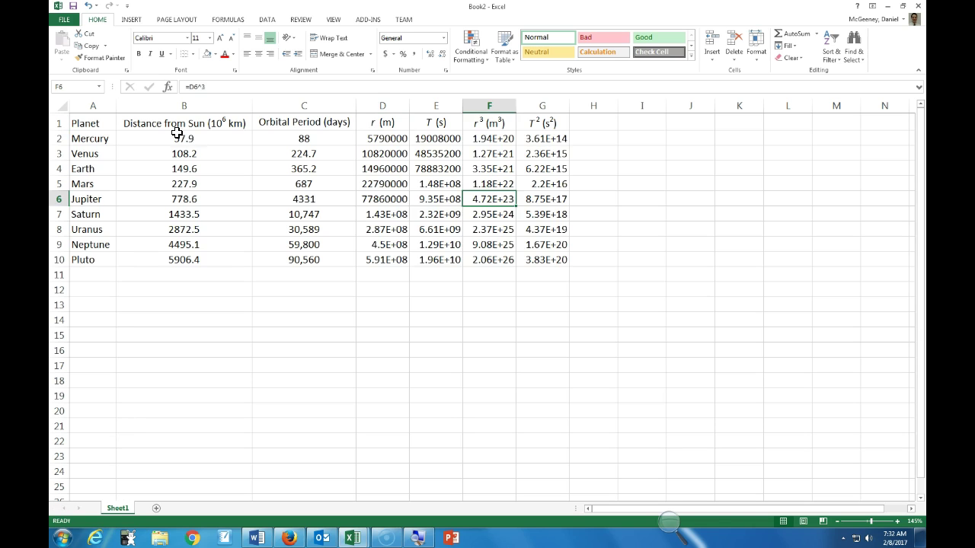
# Centre the planetary values in B2:G10 horizontally and vertically within their cells.
pyautogui.moveTo(176, 136); pyautogui.dragTo(550, 263)
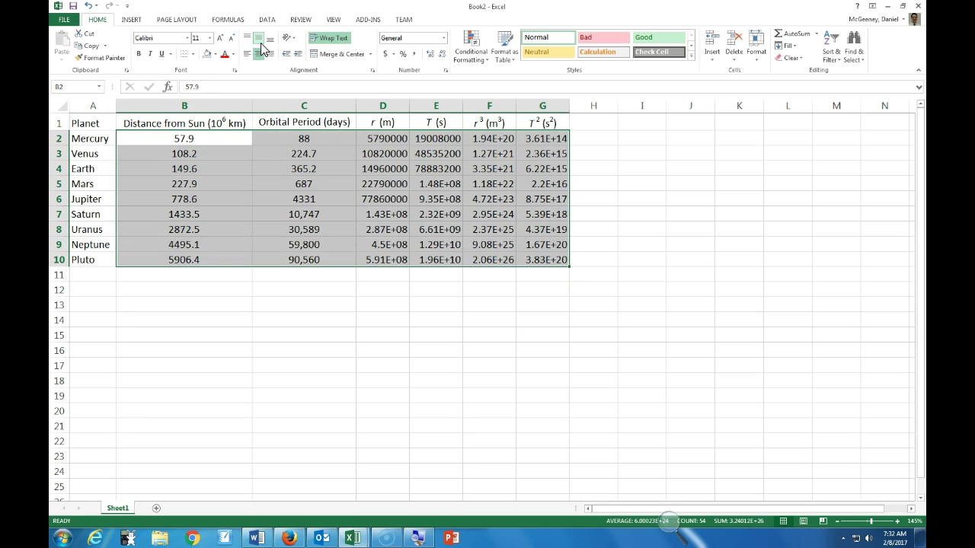
pyautogui.click(259, 53)
pyautogui.click(259, 53)
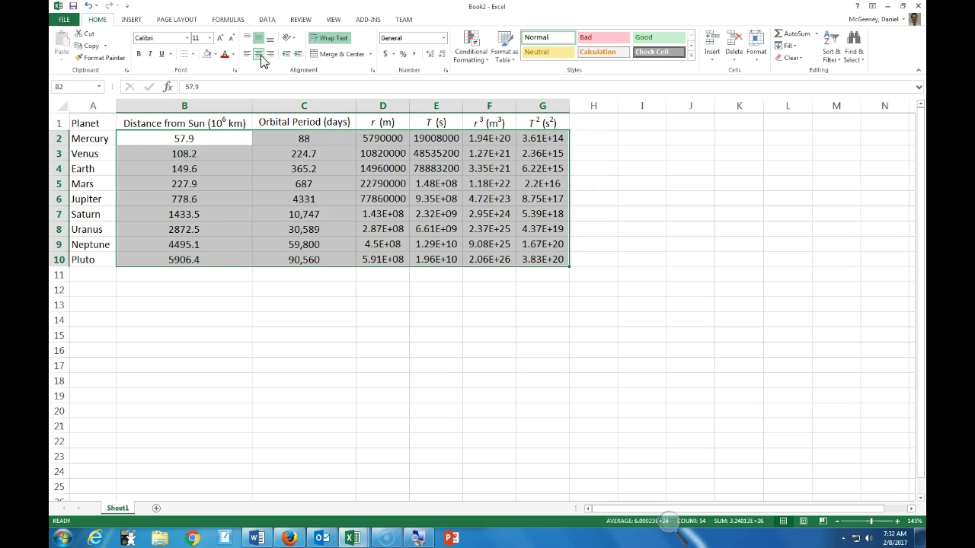
pyautogui.click(480, 181)
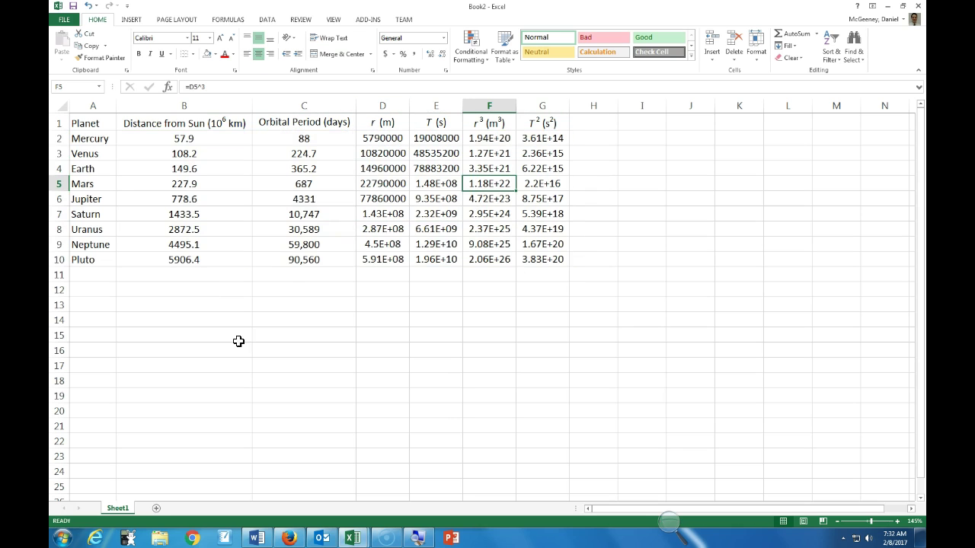
pyautogui.click(597, 317)
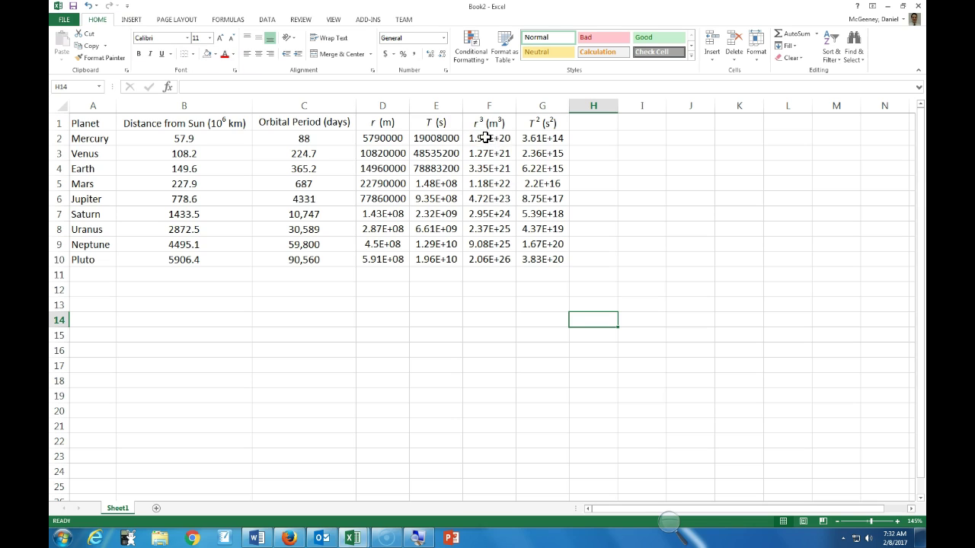
pyautogui.moveTo(490, 140); pyautogui.dragTo(540, 259)
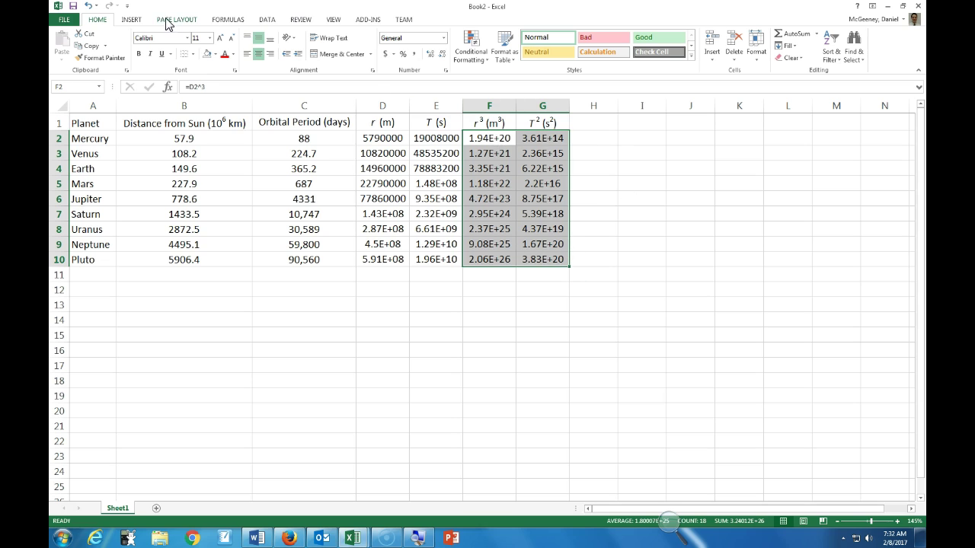
pyautogui.click(131, 19)
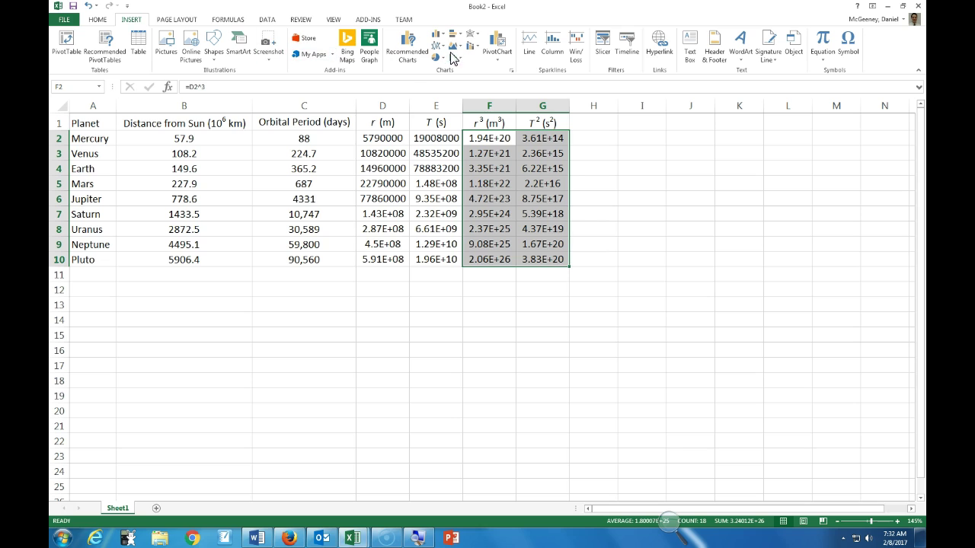
pyautogui.click(456, 57)
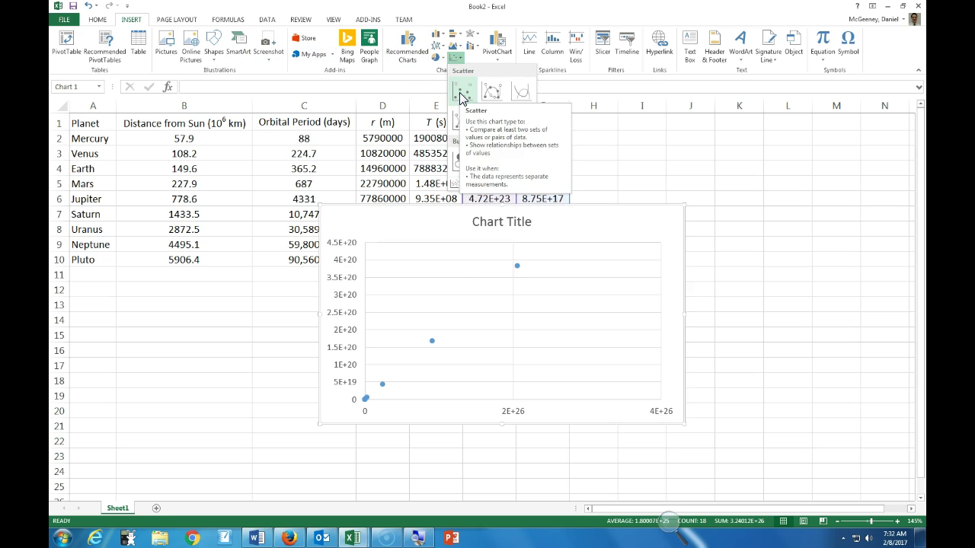
pyautogui.click(661, 172)
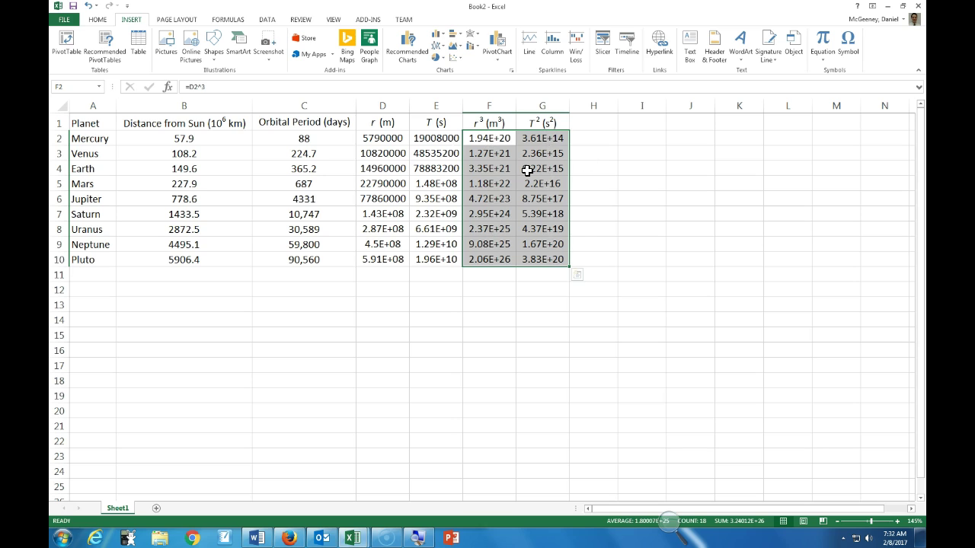
pyautogui.click(593, 153)
pyautogui.moveTo(488, 123); pyautogui.dragTo(487, 260)
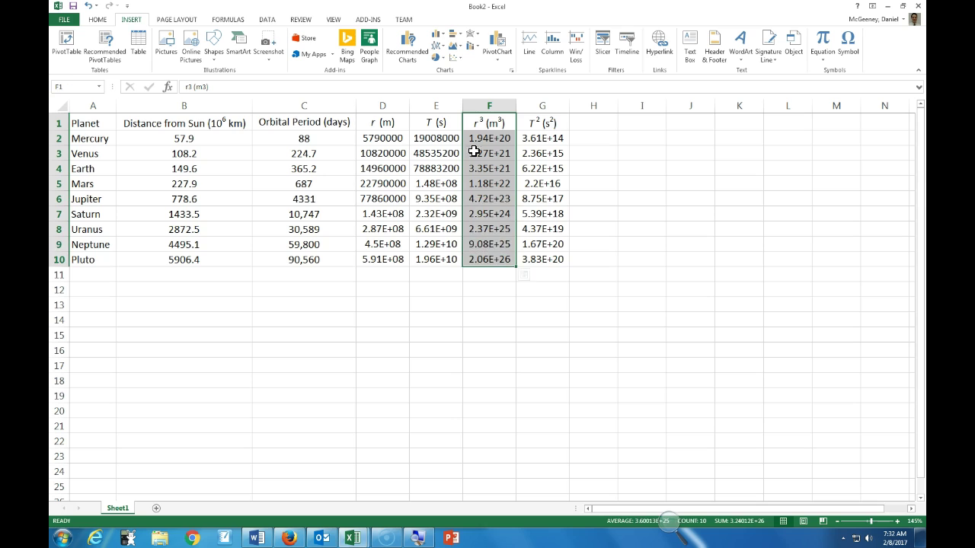
pyautogui.moveTo(553, 125); pyautogui.dragTo(561, 259)
pyautogui.click(735, 259)
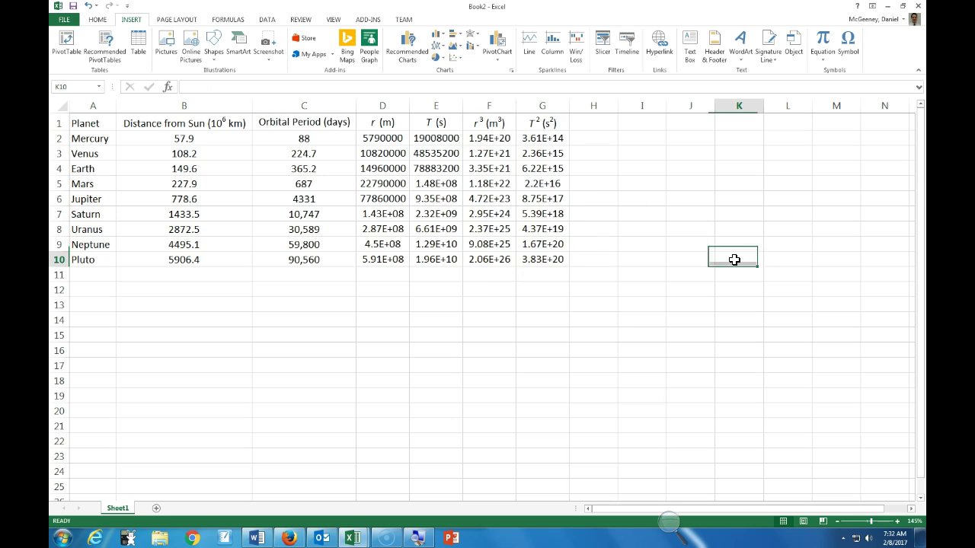
pyautogui.click(735, 325)
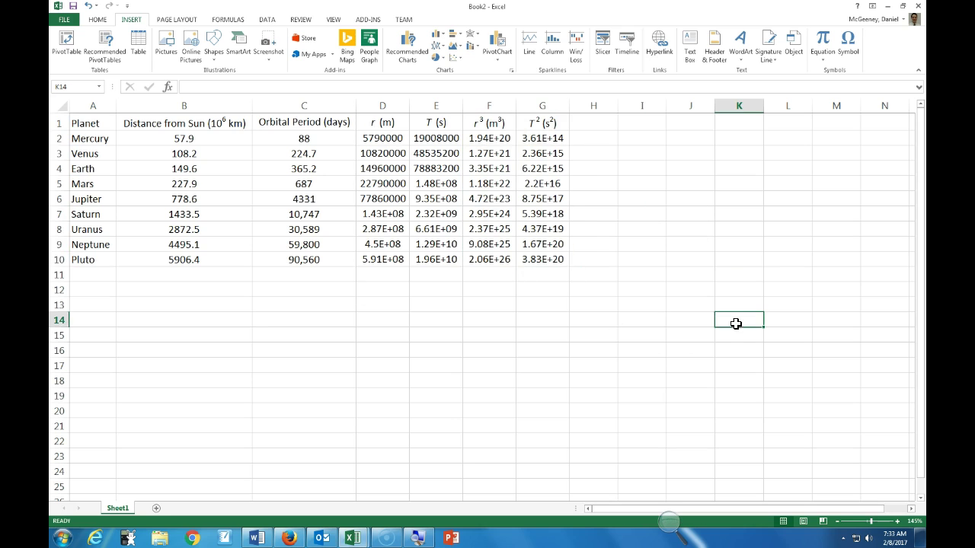
pyautogui.moveTo(588, 360); pyautogui.dragTo(556, 363)
pyautogui.click(341, 366)
# Insert a blank markers-only scatter chart with no data selected and place it over columns B to F, starting near row 4.
pyautogui.click(858, 284)
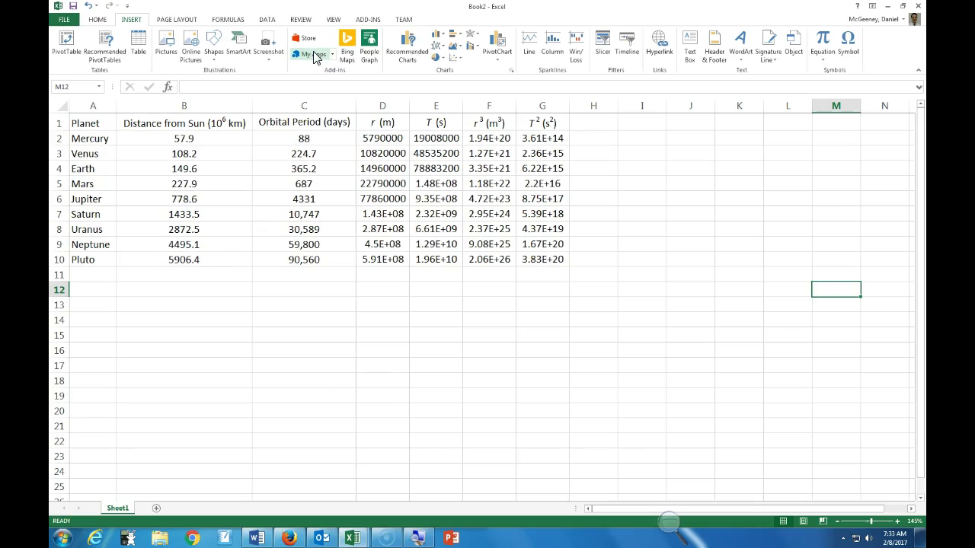
pyautogui.click(455, 57)
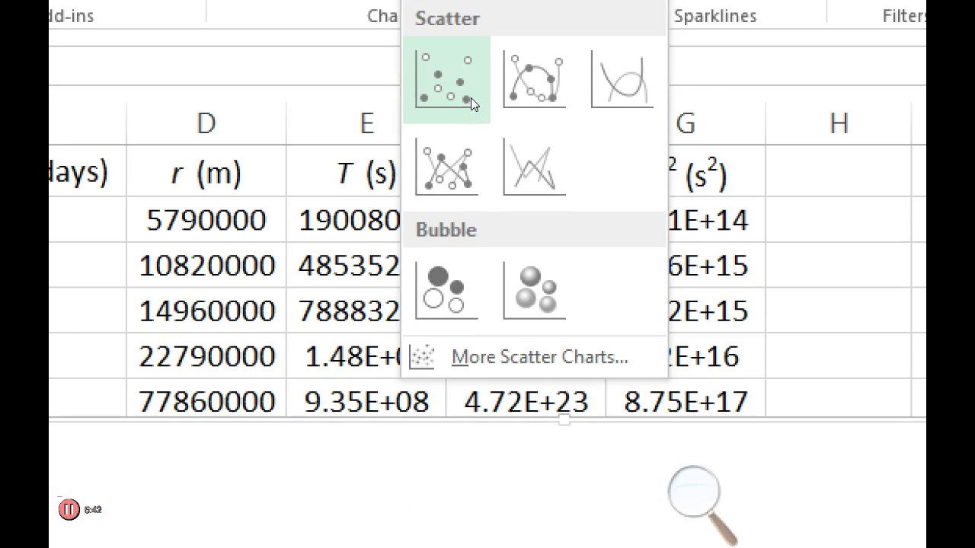
pyautogui.click(470, 98)
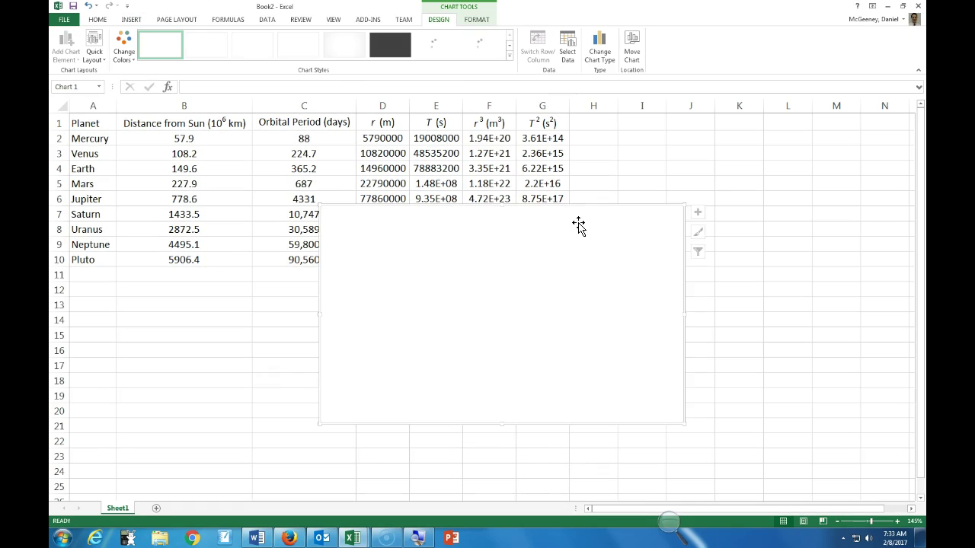
pyautogui.moveTo(579, 225); pyautogui.dragTo(356, 213)
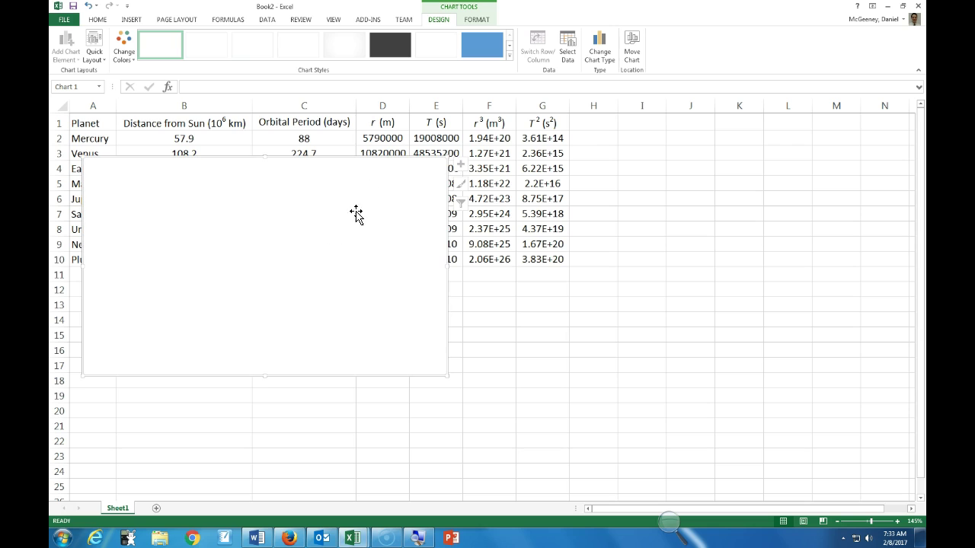
pyautogui.click(695, 288)
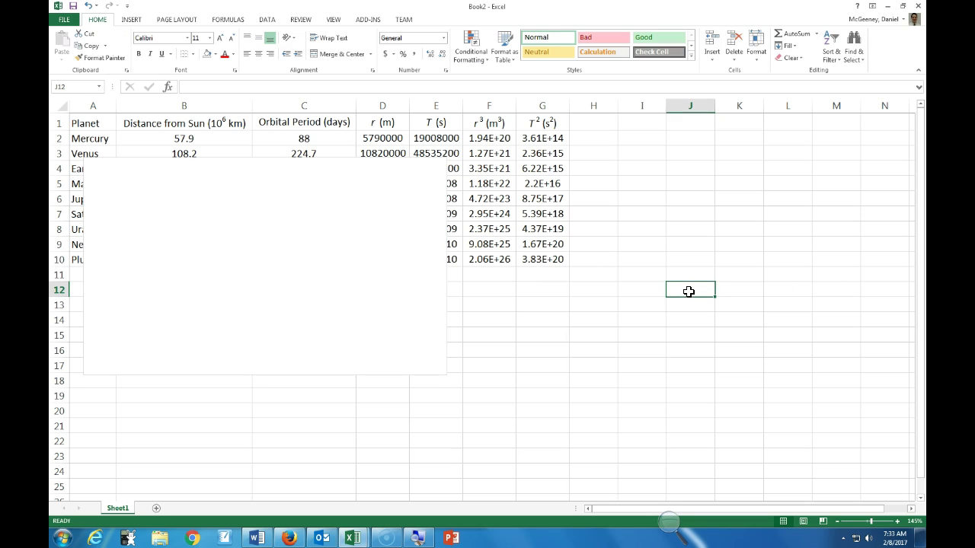
pyautogui.click(271, 262)
pyautogui.moveTo(287, 226); pyautogui.dragTo(316, 233)
# Add a new series to the blank chart's data source, using the T² values in G2:G10 as its X values.
pyautogui.rightClick(278, 249)
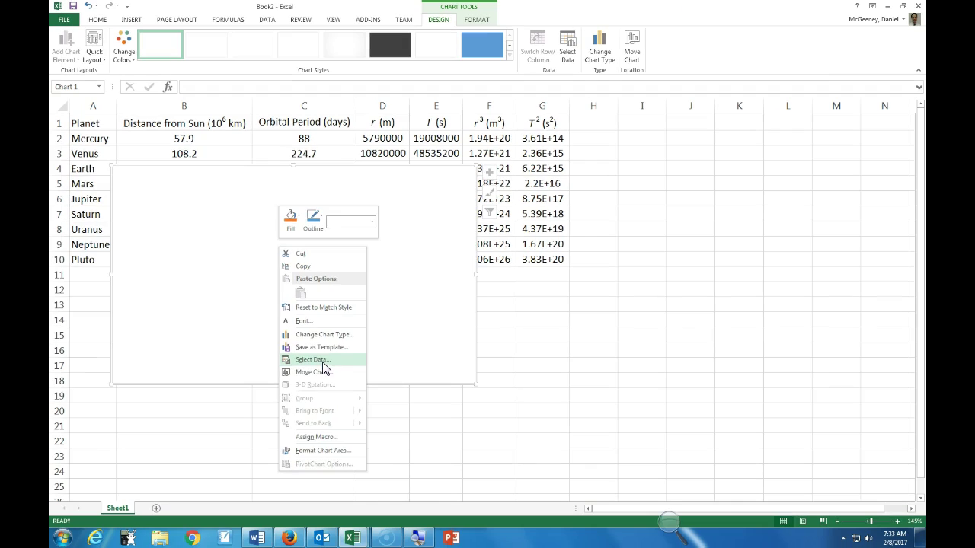
pyautogui.click(312, 359)
pyautogui.moveTo(162, 158); pyautogui.dragTo(236, 163)
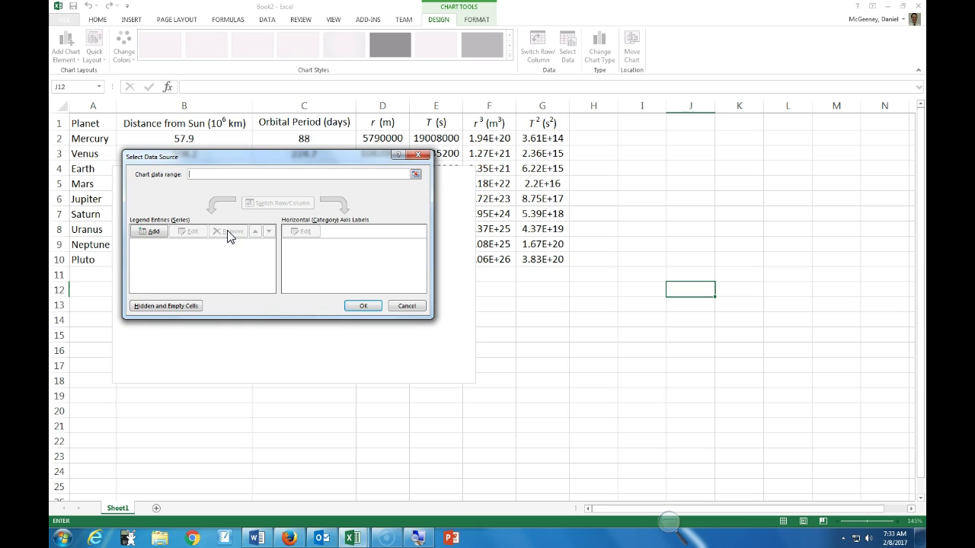
pyautogui.click(152, 231)
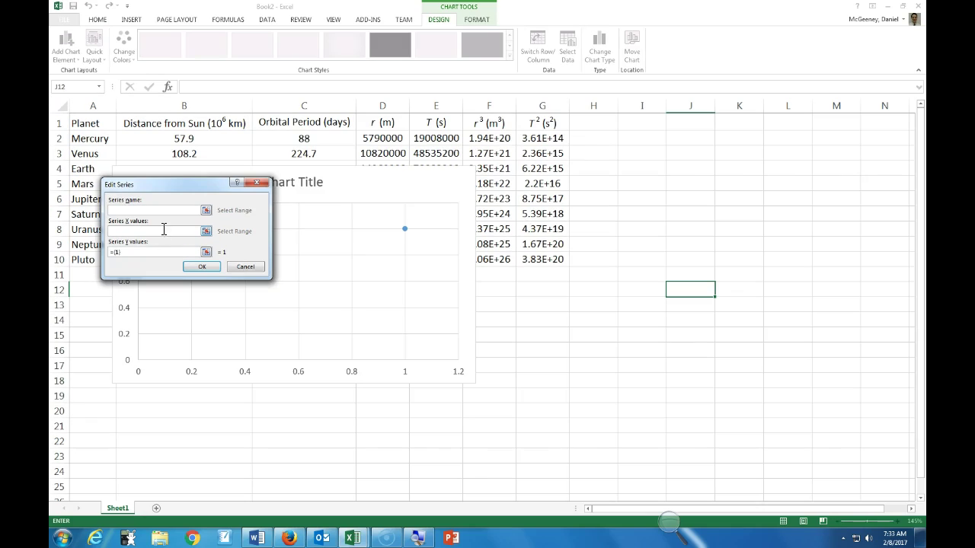
pyautogui.moveTo(542, 138); pyautogui.dragTo(538, 260)
# Set the series' Y values to the r³ range F2:F10 and apply the data source.
pyautogui.moveTo(116, 257); pyautogui.dragTo(89, 251)
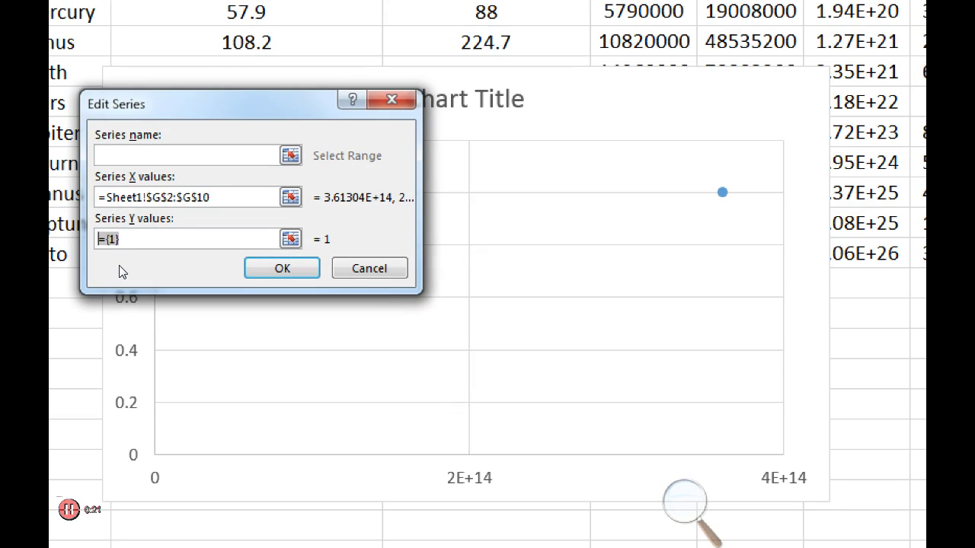
pyautogui.press('BackSpace')
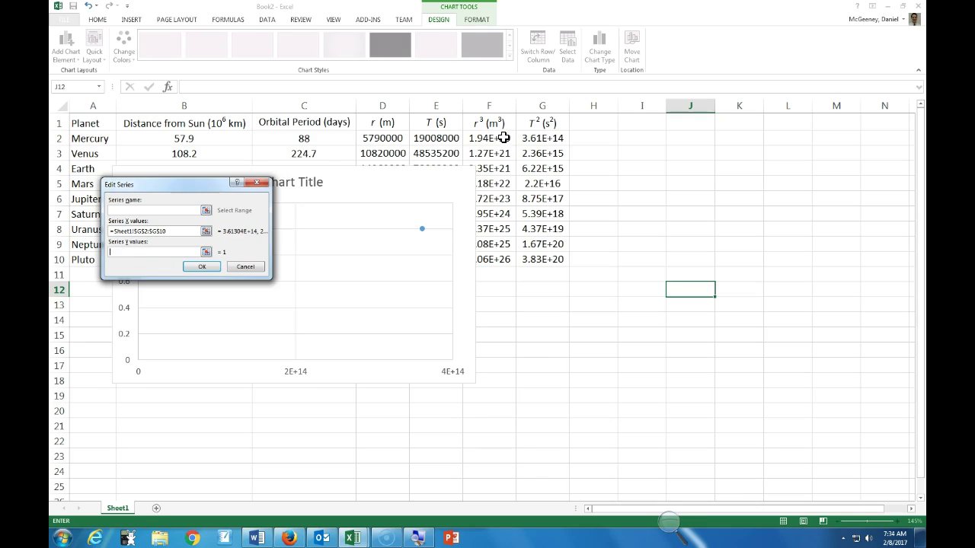
pyautogui.moveTo(503, 138); pyautogui.dragTo(501, 259)
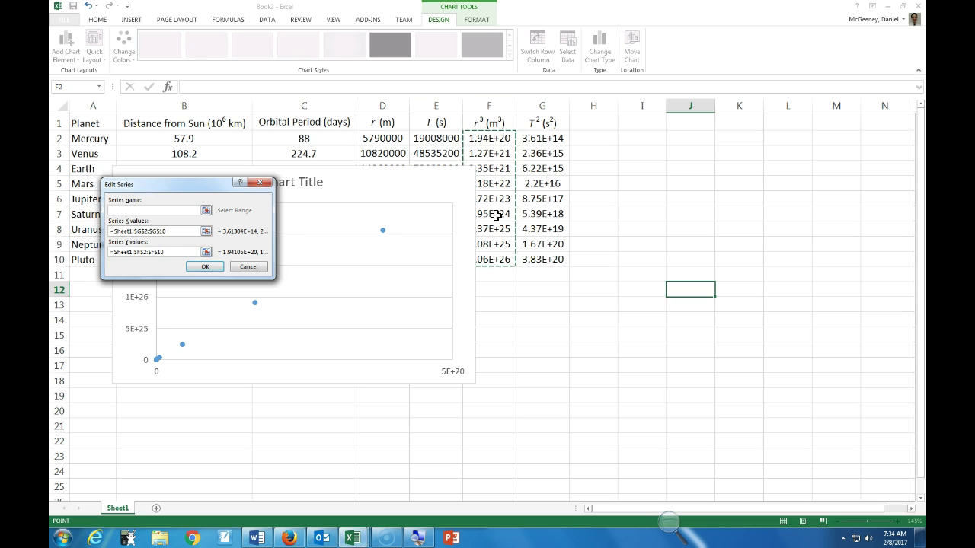
pyautogui.click(207, 265)
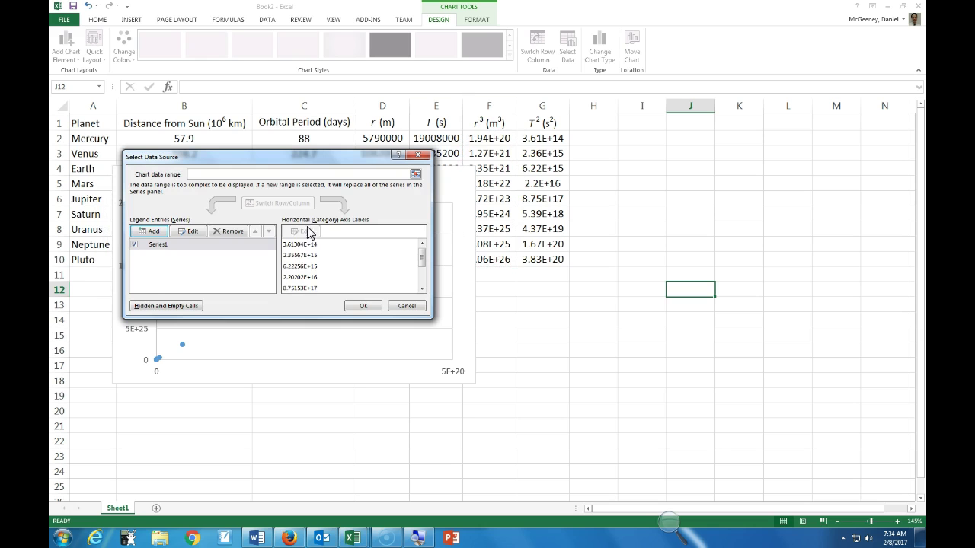
pyautogui.click(358, 305)
# Shift the chart slightly up over the table and replace its title with "Put something here".
pyautogui.moveTo(412, 204); pyautogui.dragTo(441, 181)
pyautogui.click(330, 172)
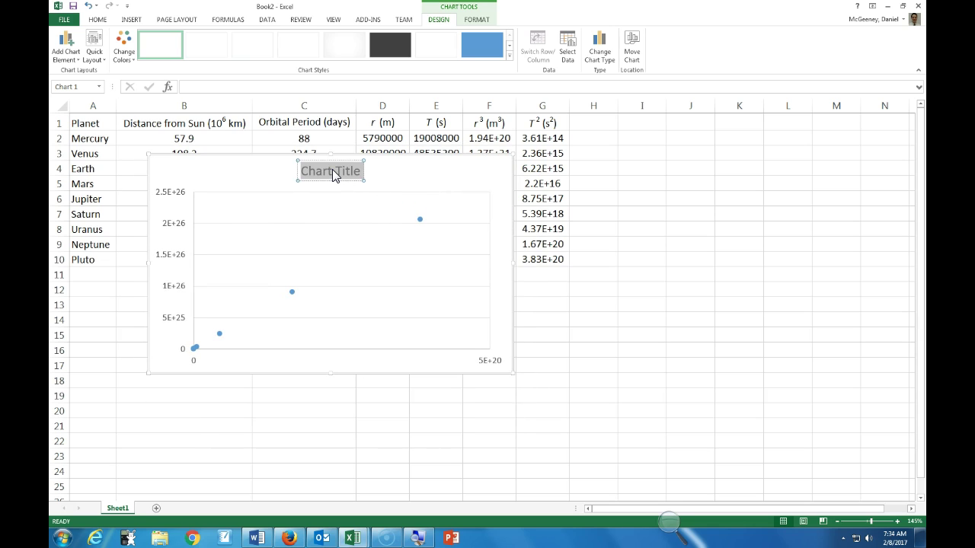
pyautogui.press('BackSpace')
pyautogui.write('Put something here')
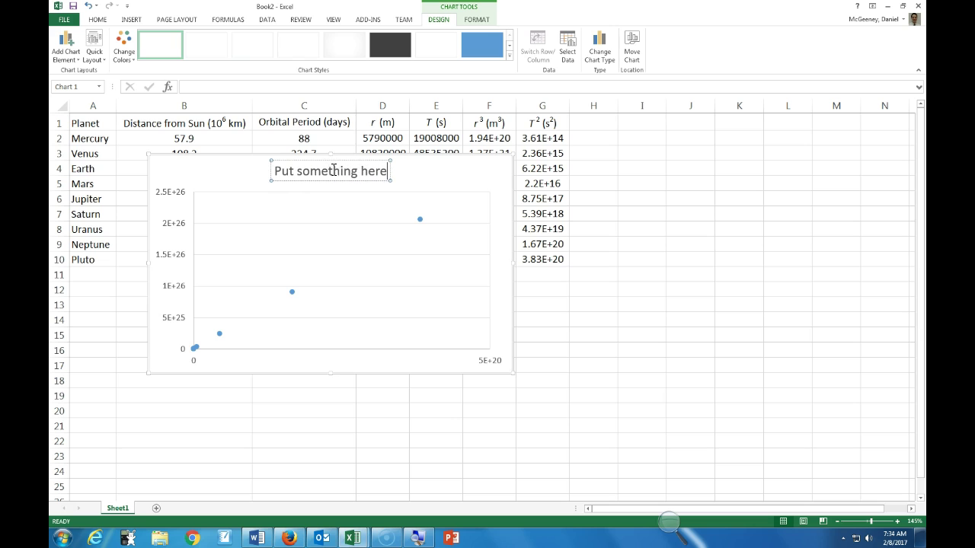
pyautogui.click(396, 188)
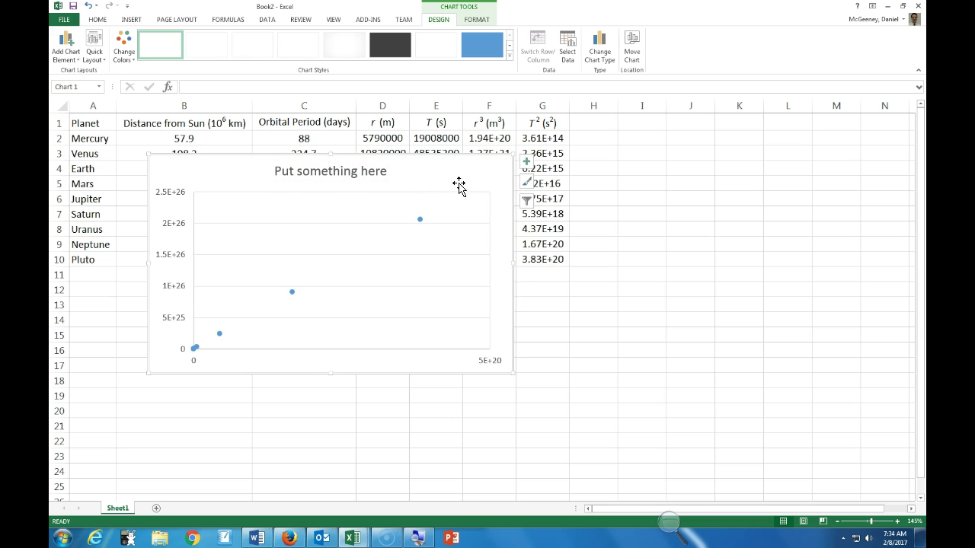
# Add a trendline and axis titles to the scatter chart.
pyautogui.click(527, 162)
pyautogui.click(571, 247)
pyautogui.click(552, 185)
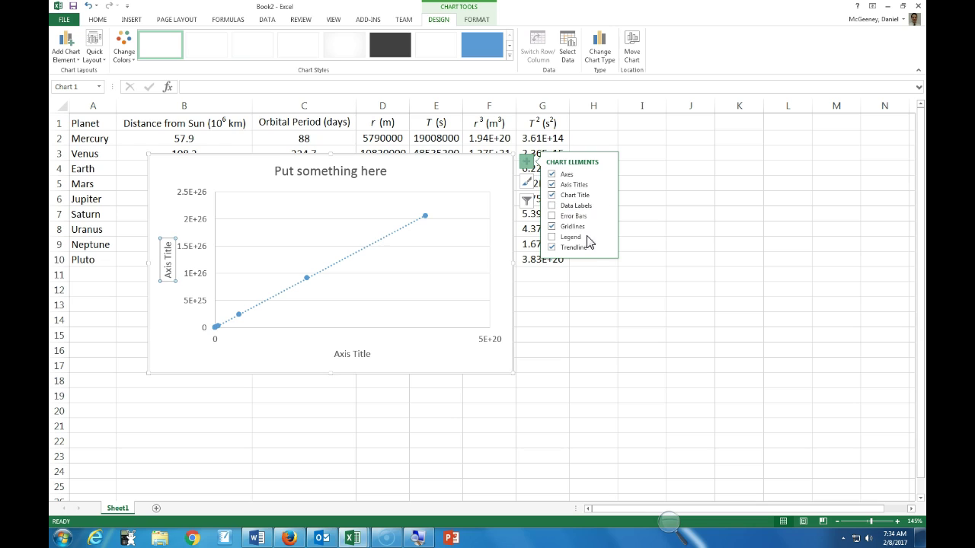
# Replace the vertical axis title's placeholder text with "r3".
pyautogui.click(159, 267)
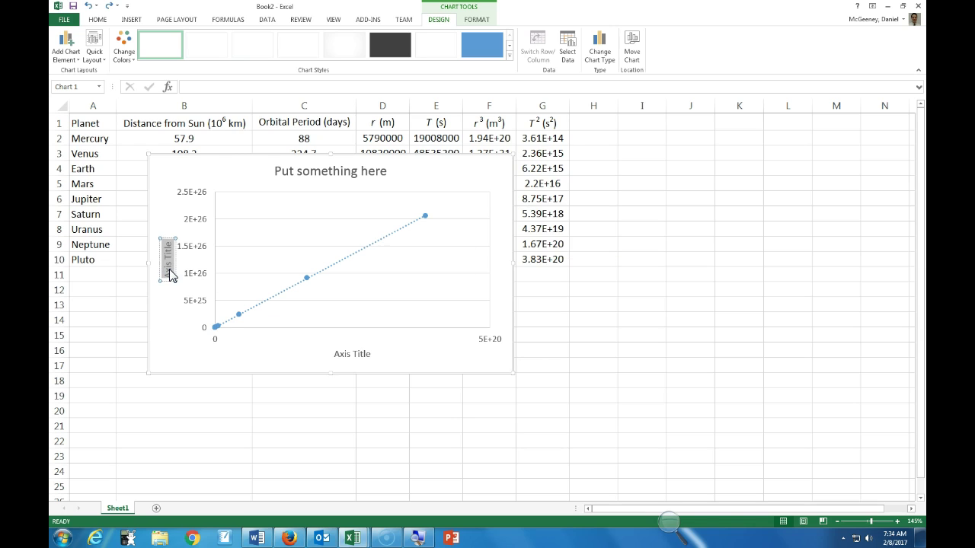
pyautogui.press('BackSpace')
pyautogui.press('BackSpace')
pyautogui.press('BackSpace')
pyautogui.press('BackSpace')
pyautogui.write('r^3')
pyautogui.press('Left')
pyautogui.press('BackSpace')
pyautogui.hotkey('shift', 'Right')
pyautogui.hotkey('ctrl', 'shift', 'f')
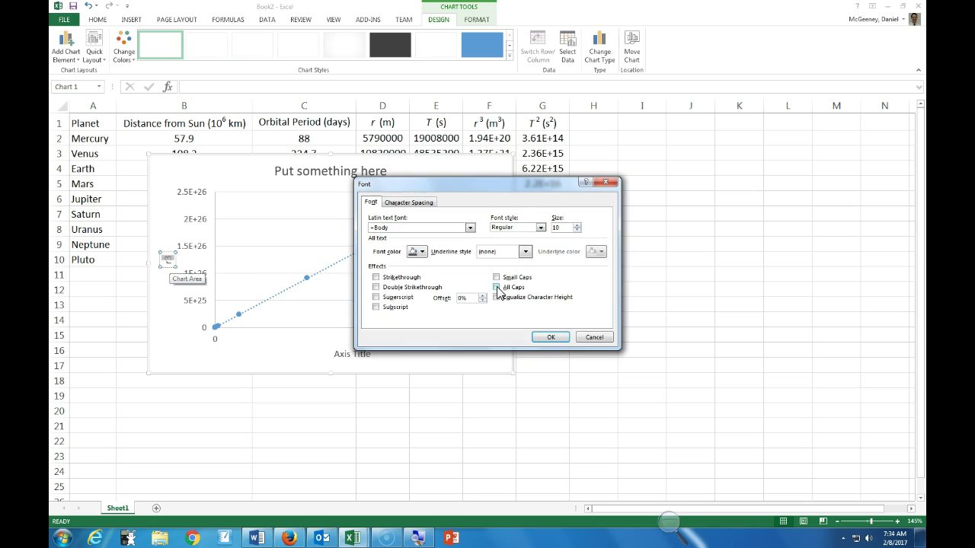
pyautogui.press('Escape')
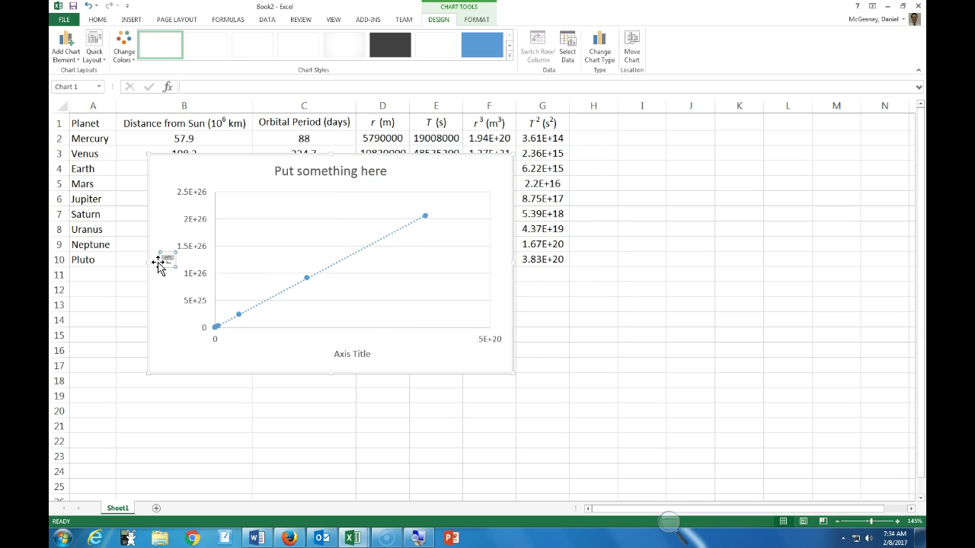
# Append the unit "(m3)" to the vertical axis title and format the unit's 3 as superscript.
pyautogui.write('(m3)')
pyautogui.hotkey('ctrl', 'shift', 'f')
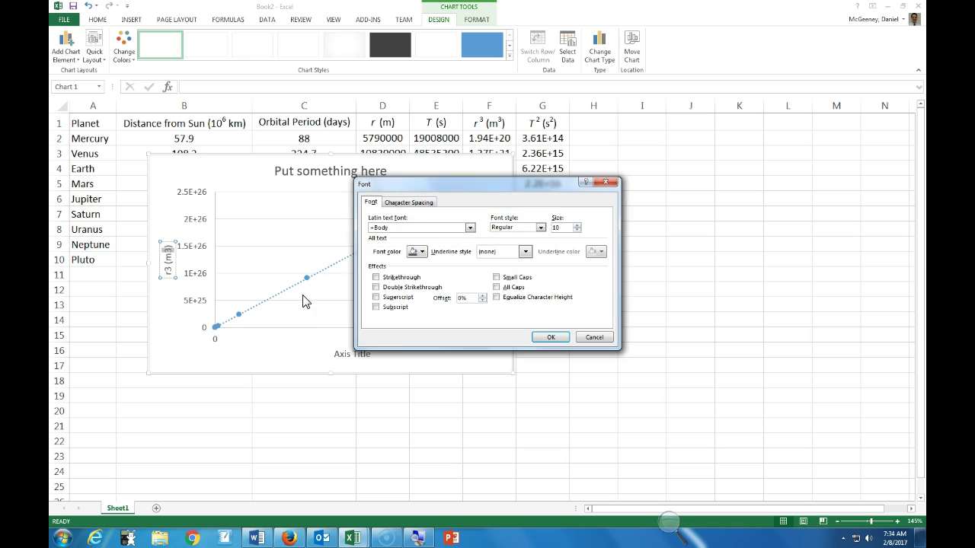
pyautogui.click(376, 297)
pyautogui.press('Return')
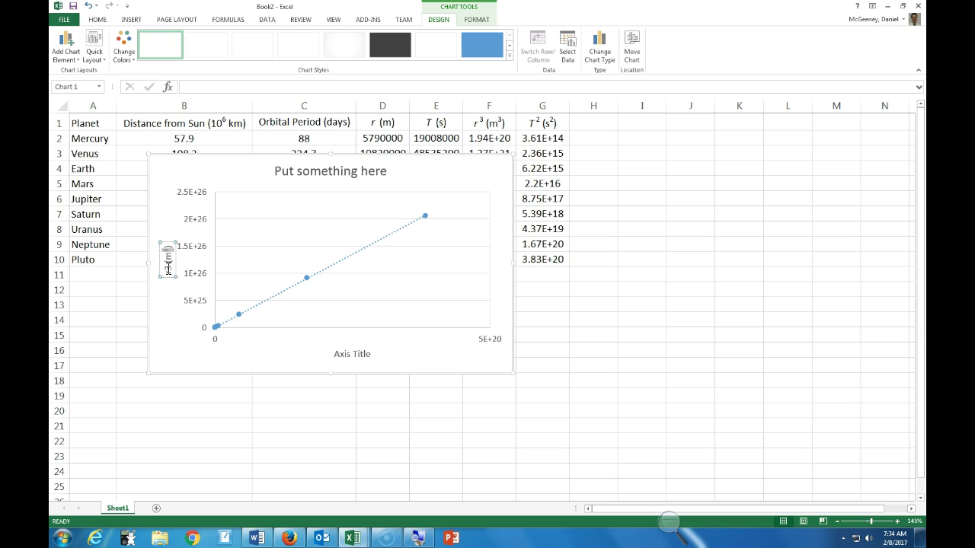
# Superscript the 3 of "r3" in the vertical axis title and replace the horizontal axis title with "Put something here".
pyautogui.hotkey('ctrl', 'shift', 'f')
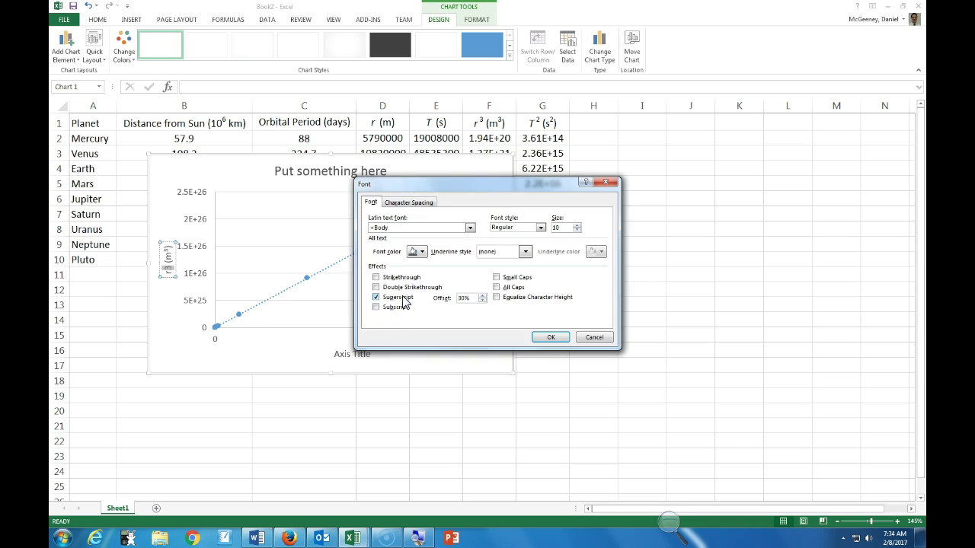
pyautogui.click(550, 338)
pyautogui.click(355, 353)
pyautogui.tripleClick(355, 353)
pyautogui.write('Put something he')
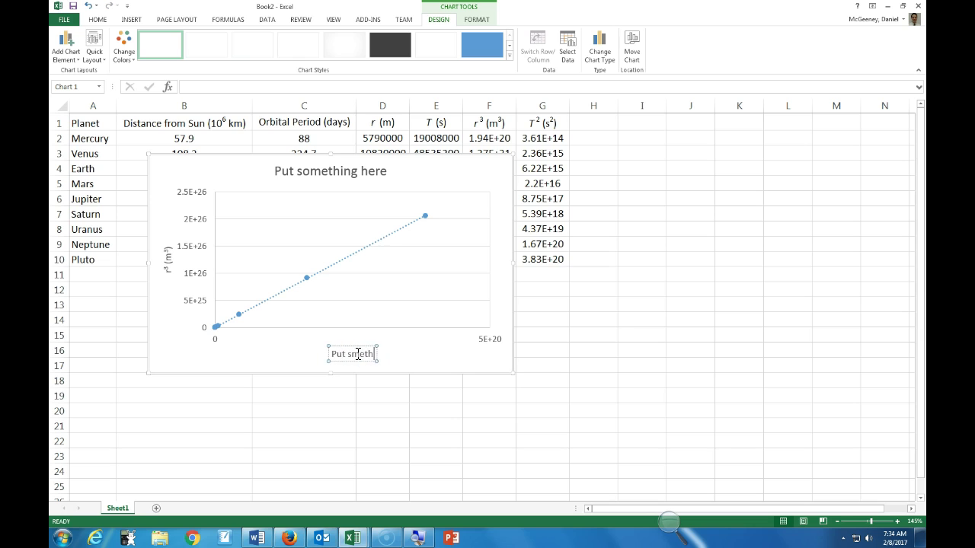
pyautogui.write('re')
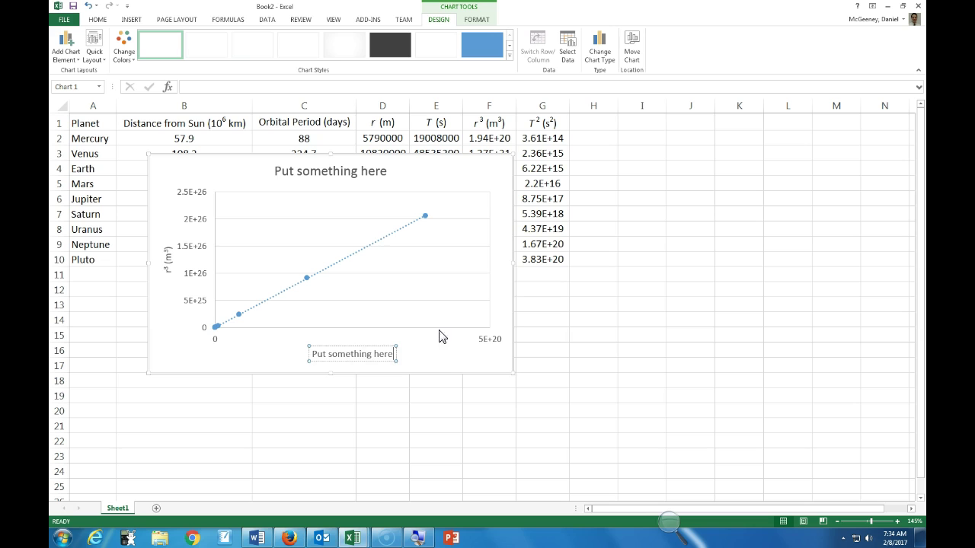
pyautogui.click(590, 335)
# Move the chart clear of the r³ and T² columns and display the linear trendline's equation on it.
pyautogui.moveTo(437, 189); pyautogui.dragTo(378, 144)
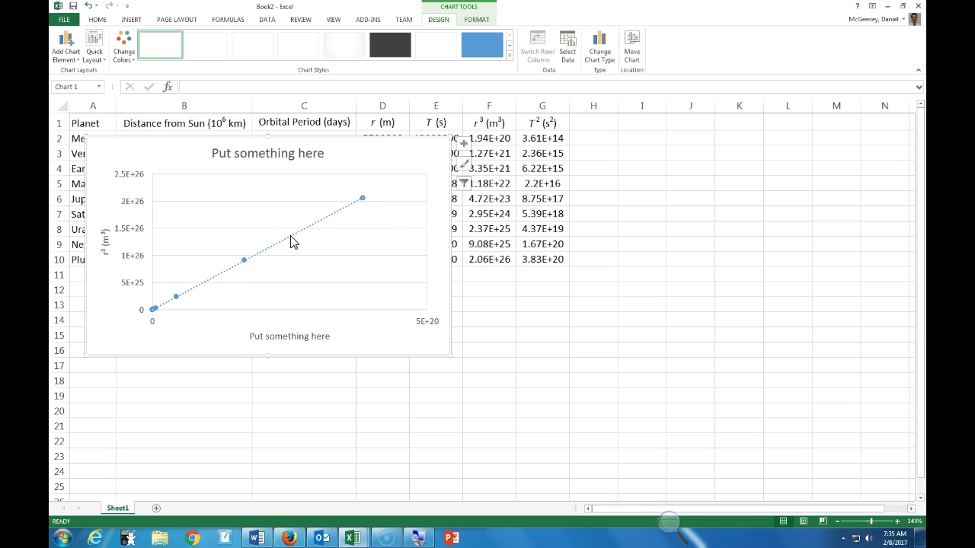
pyautogui.doubleClick(327, 221)
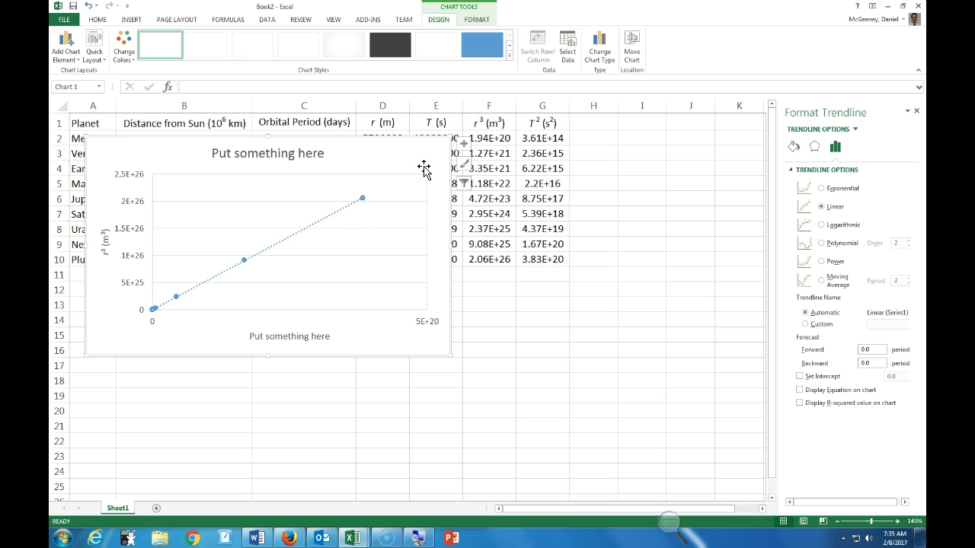
pyautogui.click(463, 143)
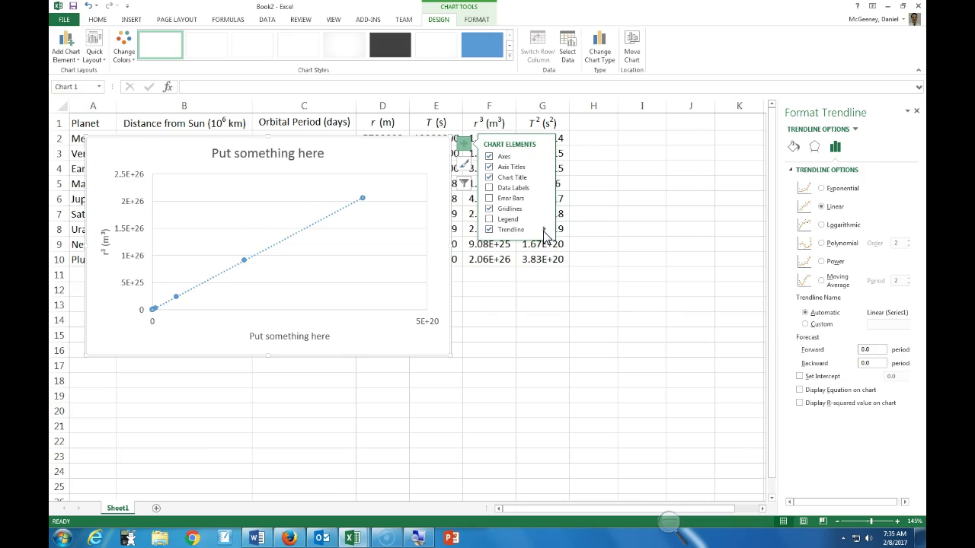
pyautogui.click(544, 232)
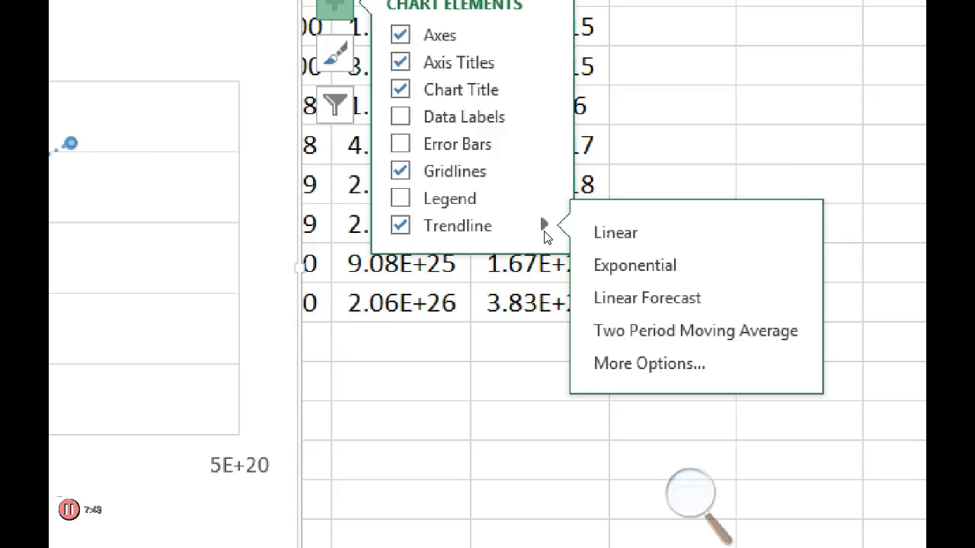
pyautogui.click(666, 383)
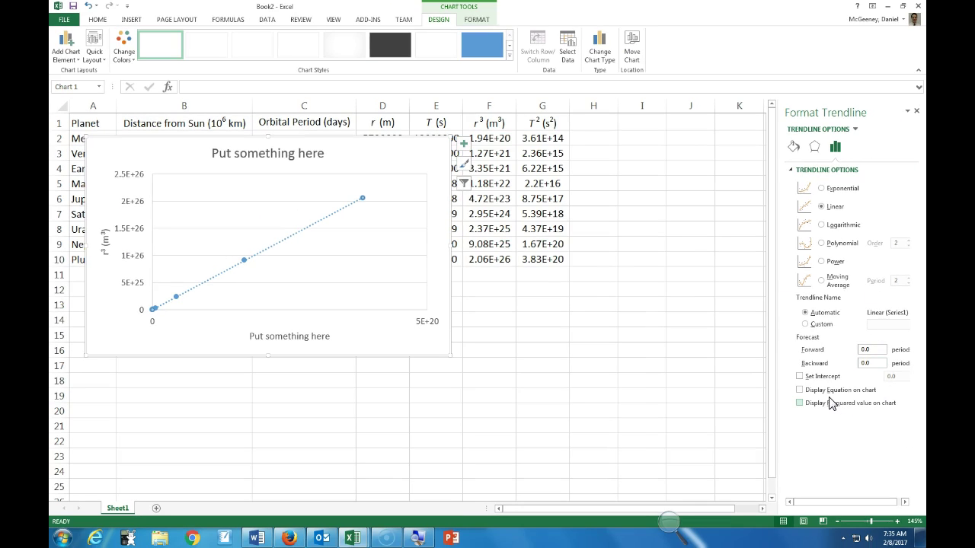
pyautogui.click(800, 390)
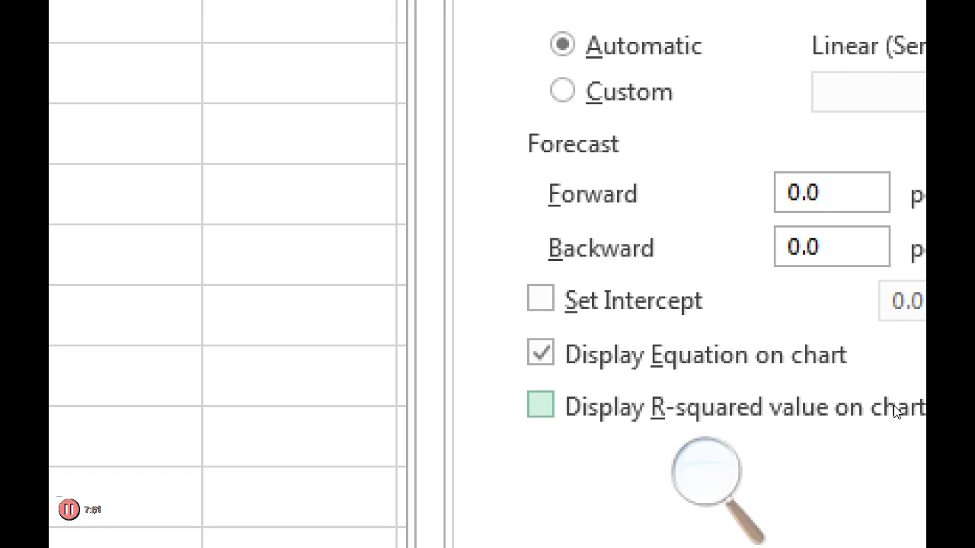
# Shift the trendline equation label slightly up, clear of the last data point.
pyautogui.click(325, 191)
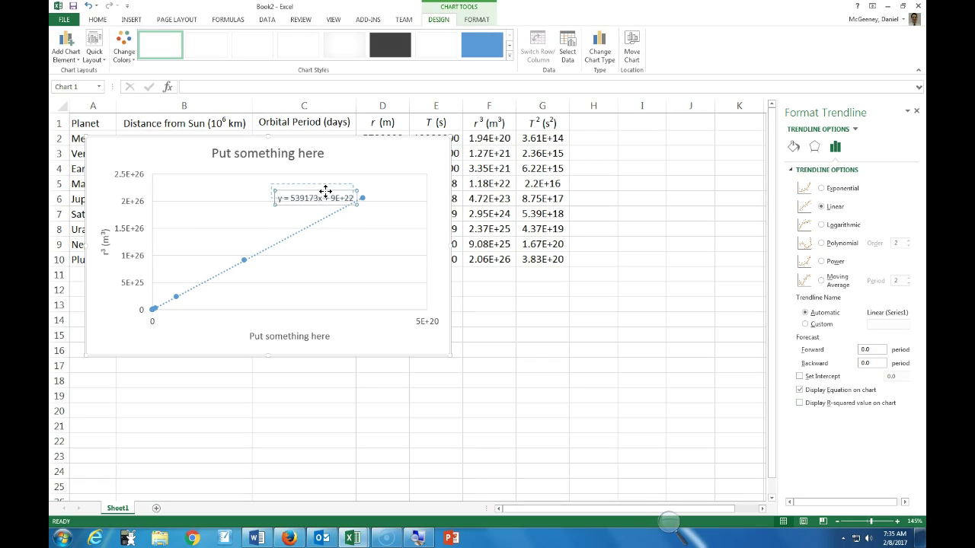
pyautogui.moveTo(326, 191); pyautogui.dragTo(322, 186)
pyautogui.click(555, 288)
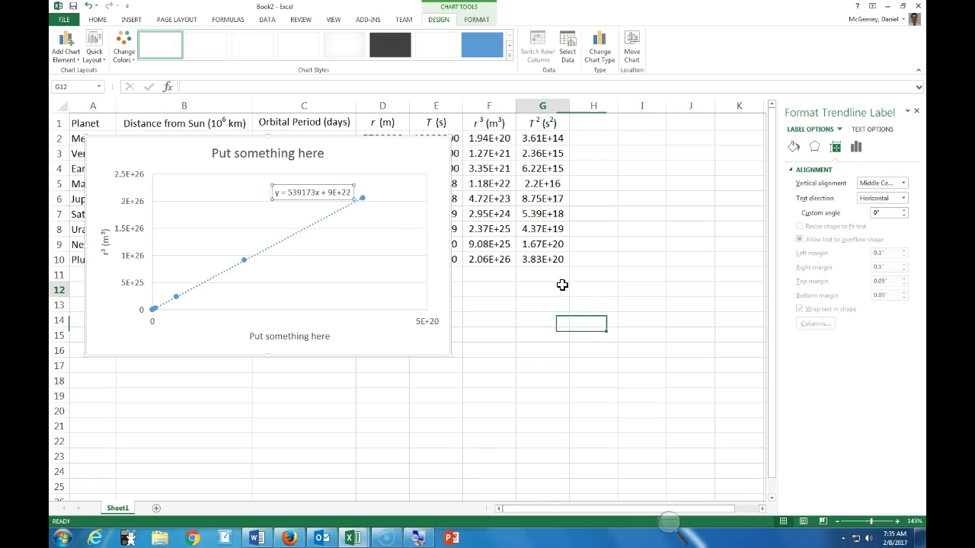
# Highlight the slope coefficient in the trendline equation for inspection.
pyautogui.click(286, 194)
pyautogui.moveTo(287, 193); pyautogui.dragTo(307, 194)
pyautogui.click(310, 195)
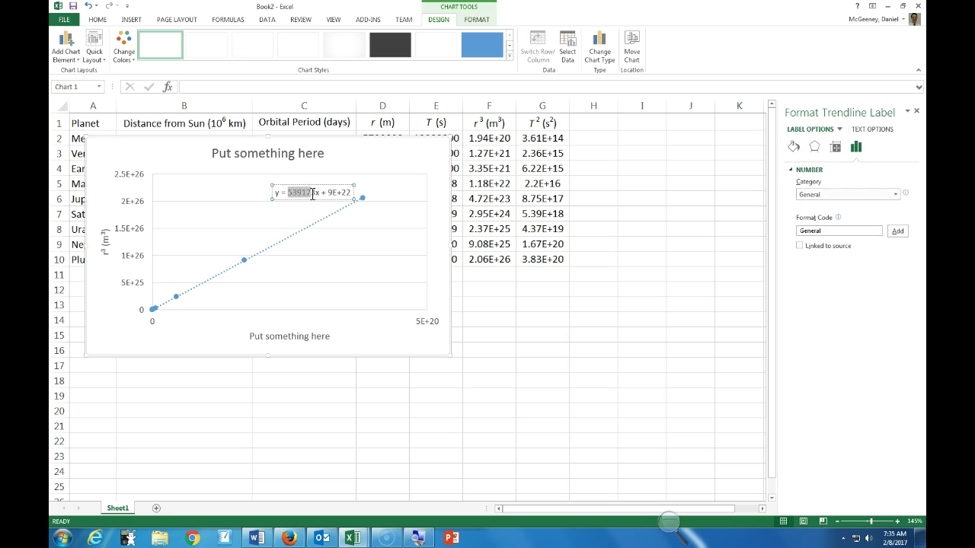
pyautogui.moveTo(317, 193); pyautogui.dragTo(315, 194)
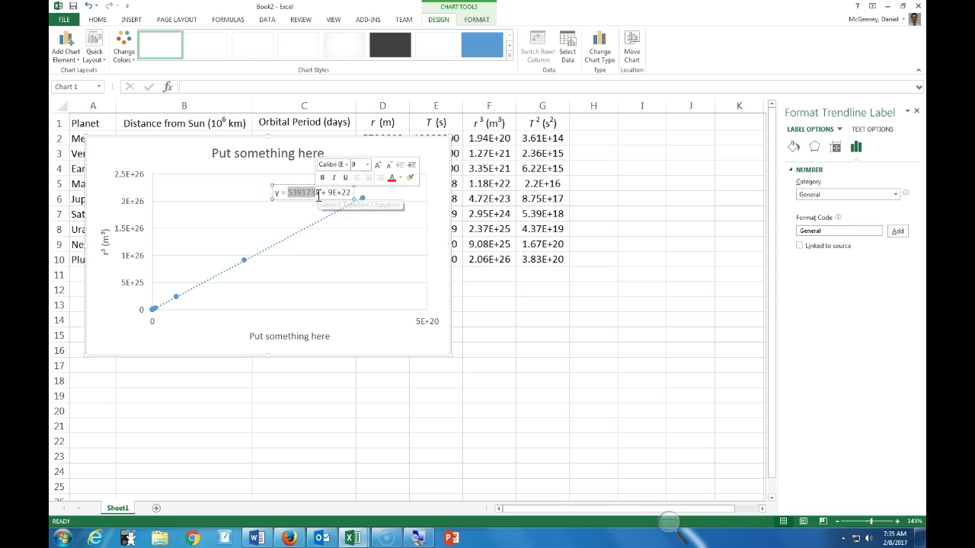
pyautogui.click(319, 194)
pyautogui.click(364, 177)
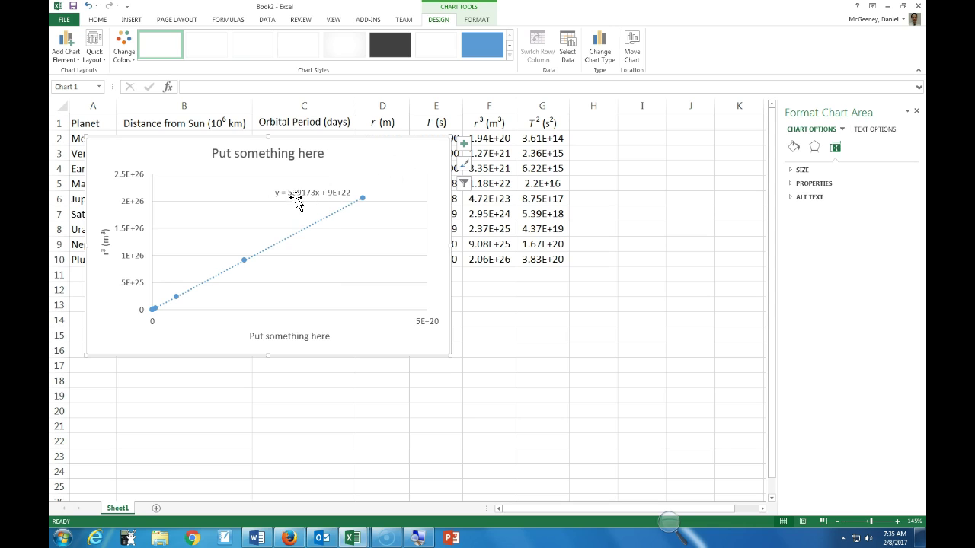
# Move the chart slightly down and towards column A to uncover the Mercury row.
pyautogui.moveTo(383, 160); pyautogui.dragTo(380, 162)
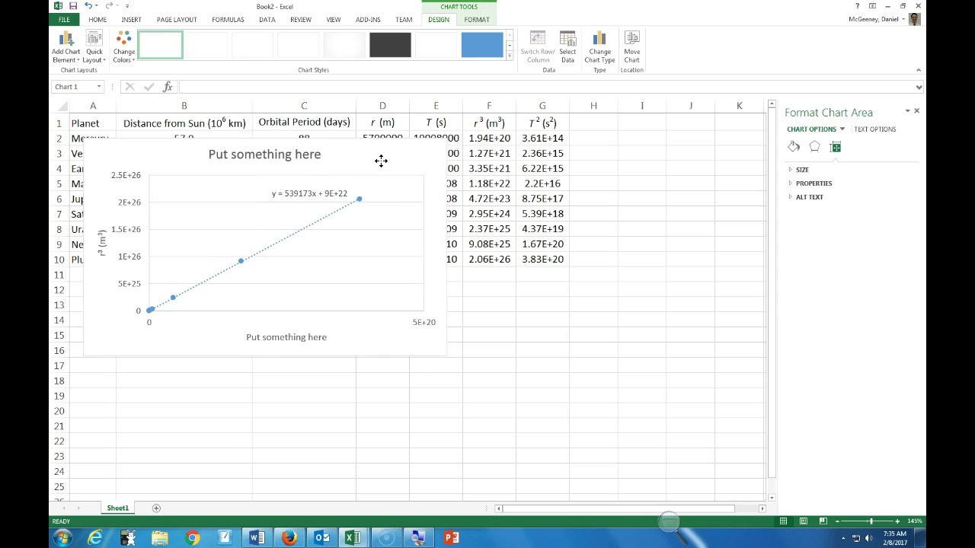
pyautogui.click(542, 290)
pyautogui.moveTo(356, 147); pyautogui.dragTo(346, 160)
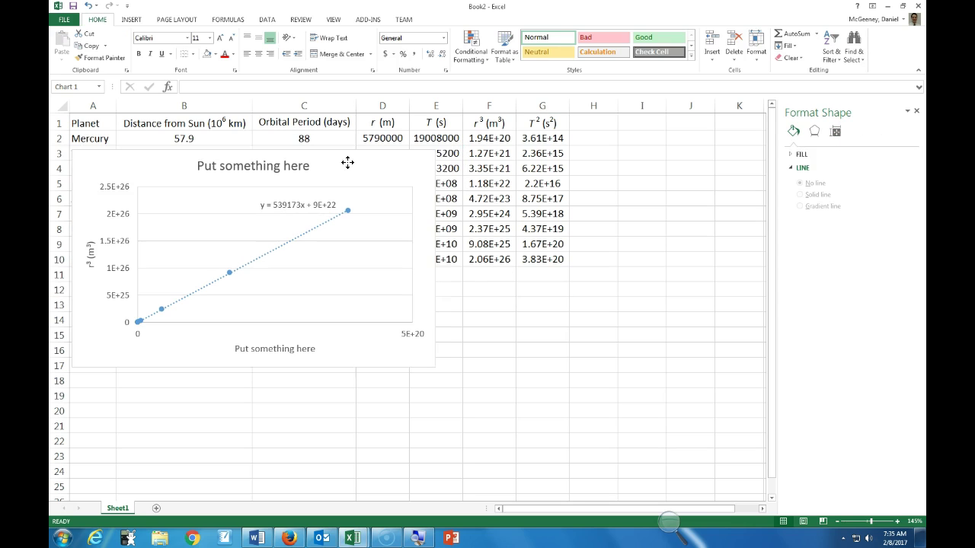
# Label cell F12 "slope".
pyautogui.click(493, 294)
pyautogui.write('slope')
pyautogui.press('Tab')
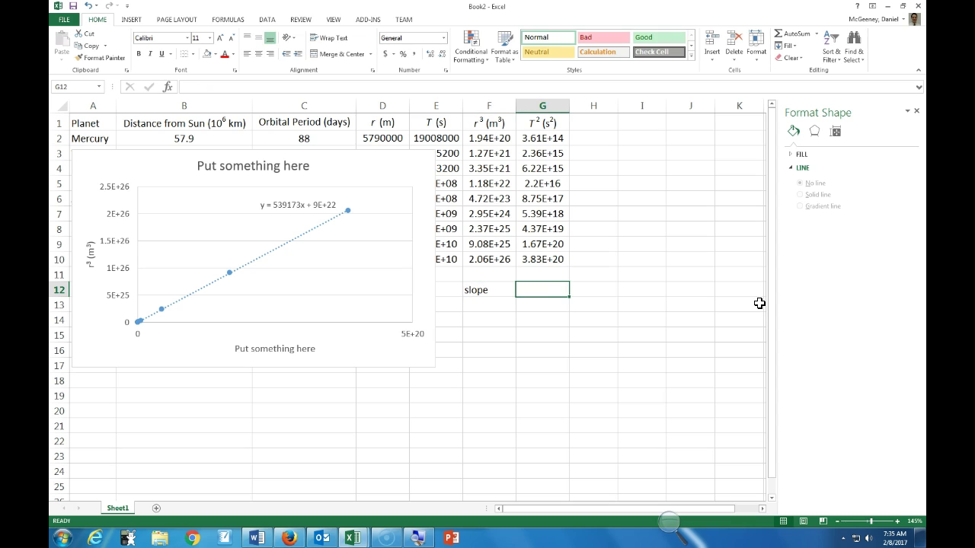
pyautogui.write('=slope(')
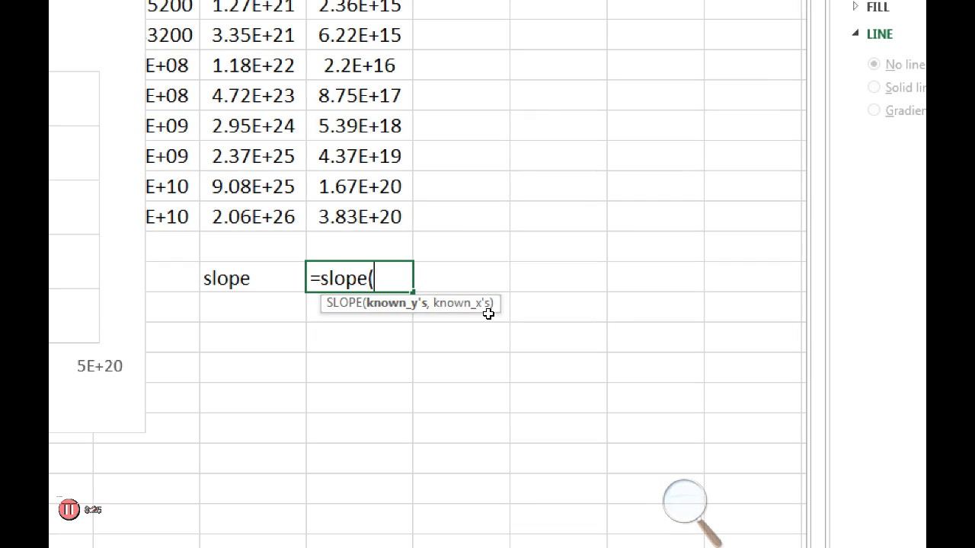
pyautogui.press('BackSpace')
pyautogui.press('BackSpace')
pyautogui.press('BackSpace')
pyautogui.press('BackSpace')
pyautogui.press('BackSpace')
pyautogui.press('BackSpace')
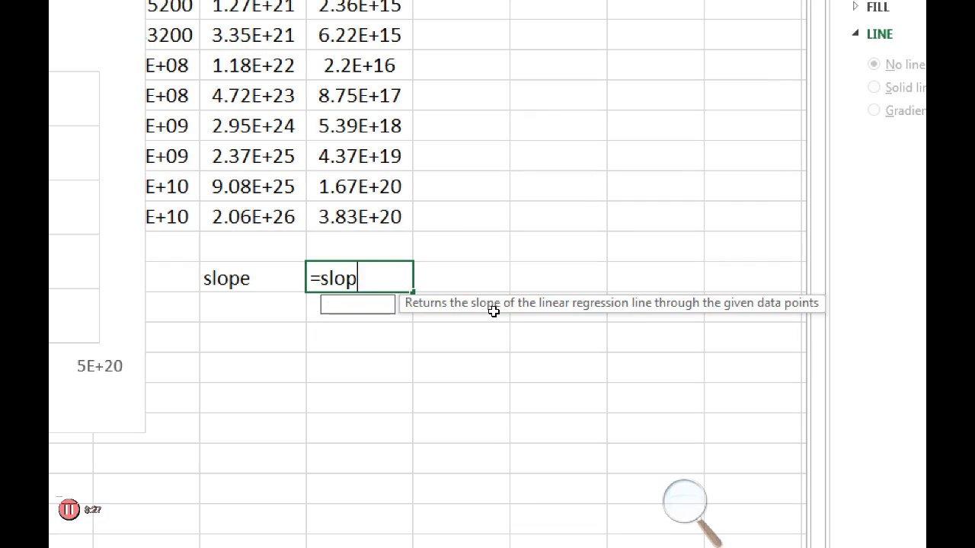
pyautogui.write('average(')
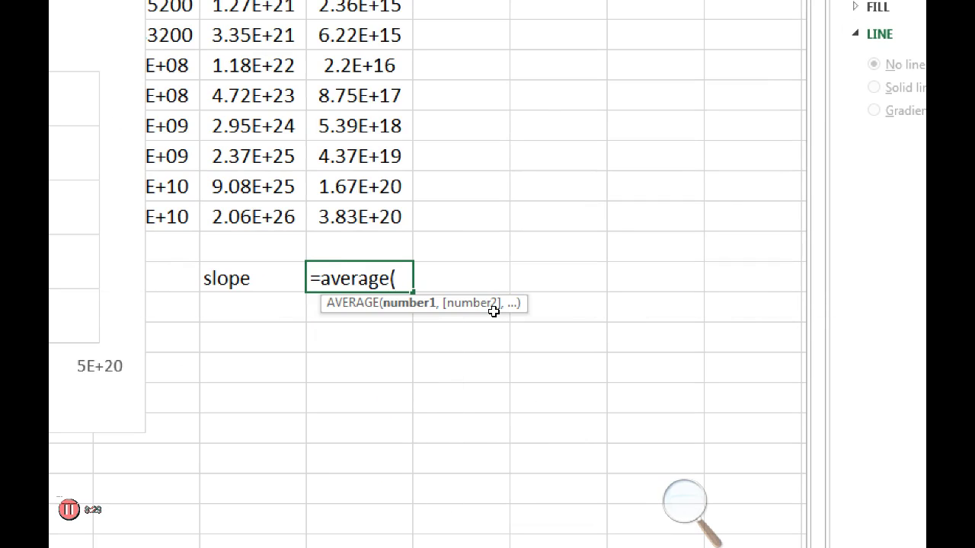
pyautogui.moveTo(559, 165); pyautogui.dragTo(558, 300)
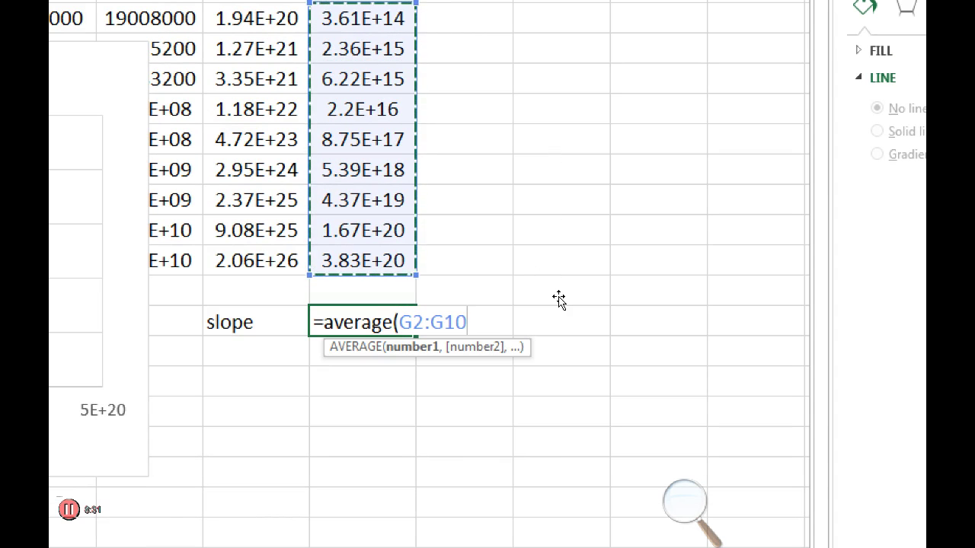
pyautogui.write(')')
pyautogui.press('BackSpace')
pyautogui.press('BackSpace')
pyautogui.press('BackSpace')
pyautogui.press('BackSpace')
pyautogui.press('BackSpace')
pyautogui.press('BackSpace')
pyautogui.press('BackSpace')
pyautogui.press('BackSpace')
pyautogui.press('BackSpace')
pyautogui.press('BackSpace')
pyautogui.press('BackSpace')
pyautogui.press('BackSpace')
pyautogui.press('BackSpace')
pyautogui.press('BackSpace')
pyautogui.press('BackSpace')
# Calculate the slope in G12 with =slope(F2:F10,G2:G10), using r³ as the y-values and T² as the x-values.
pyautogui.write('slope')
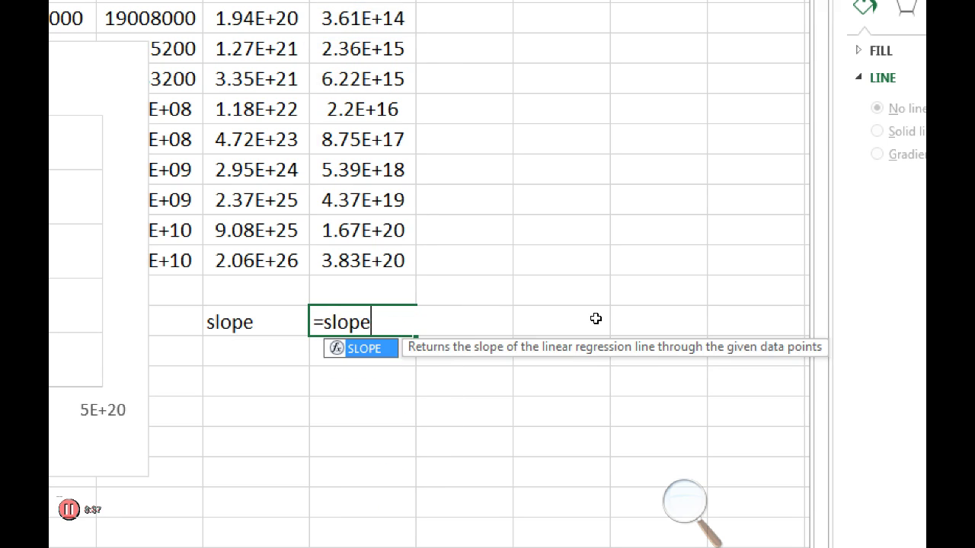
pyautogui.write('(')
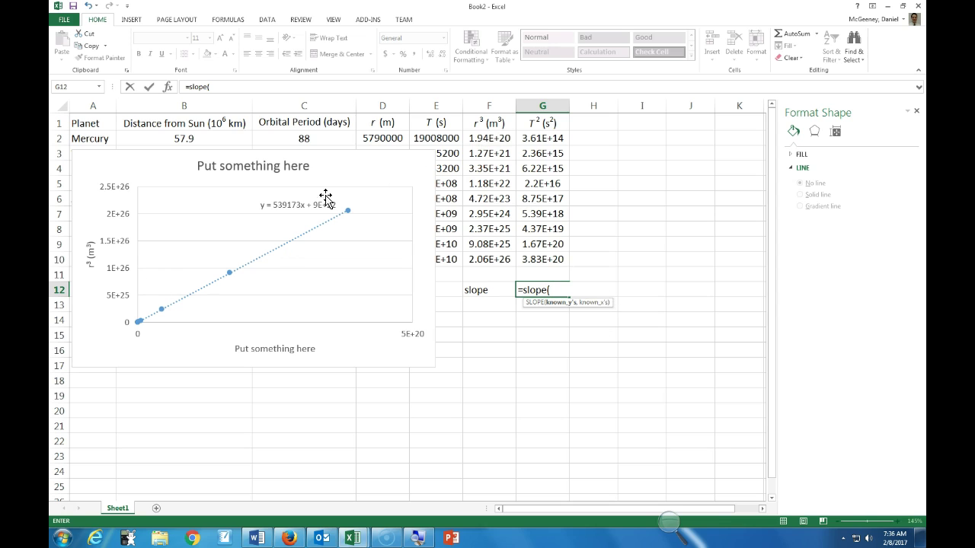
pyautogui.click(480, 140)
pyautogui.moveTo(479, 140); pyautogui.dragTo(495, 257)
pyautogui.write(',')
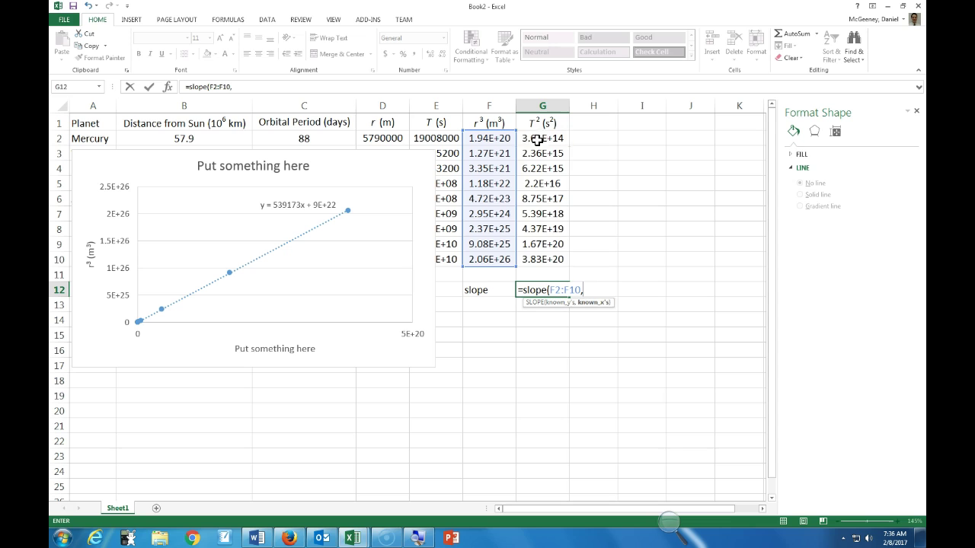
pyautogui.moveTo(537, 139); pyautogui.dragTo(542, 259)
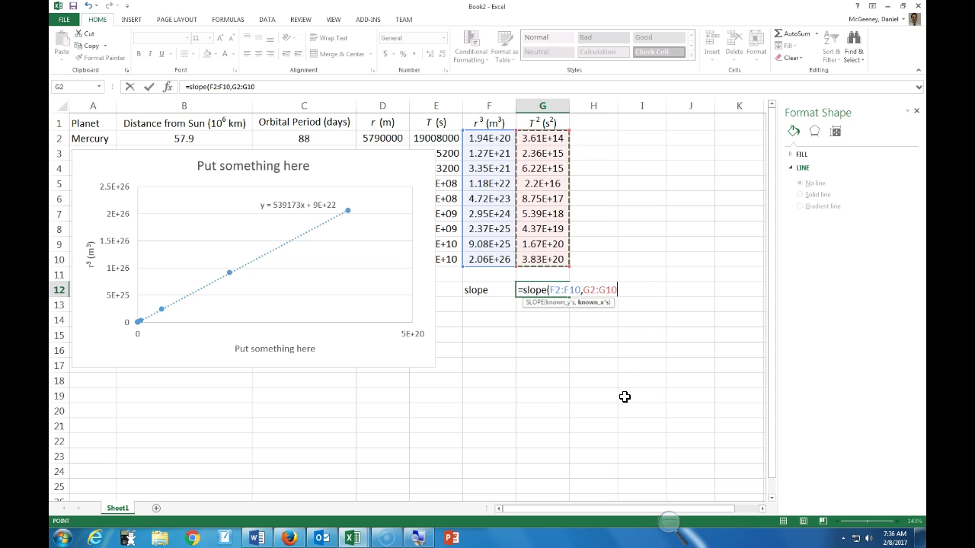
pyautogui.write(')')
pyautogui.press('Return')
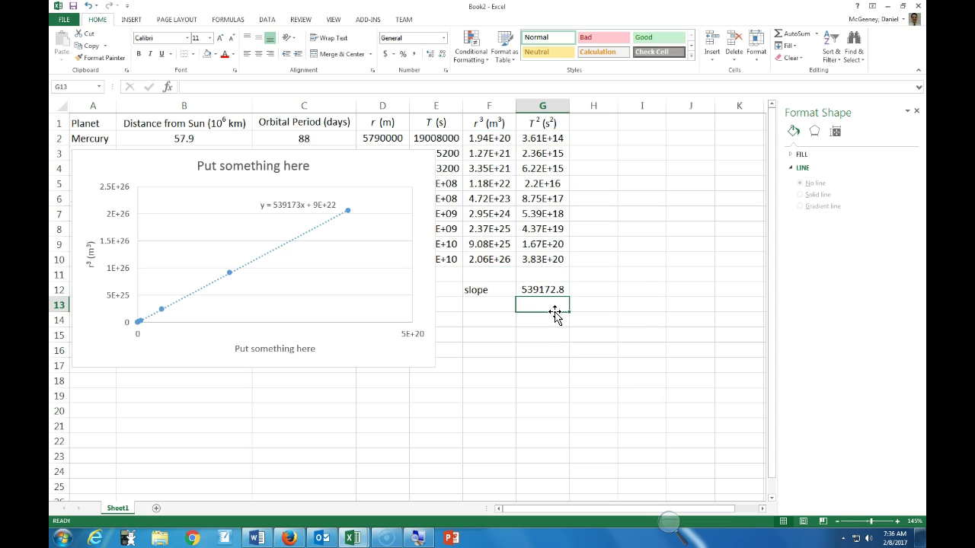
# Show the slope in G12 with four decimal places and auto-fit column G to its contents.
pyautogui.click(547, 288)
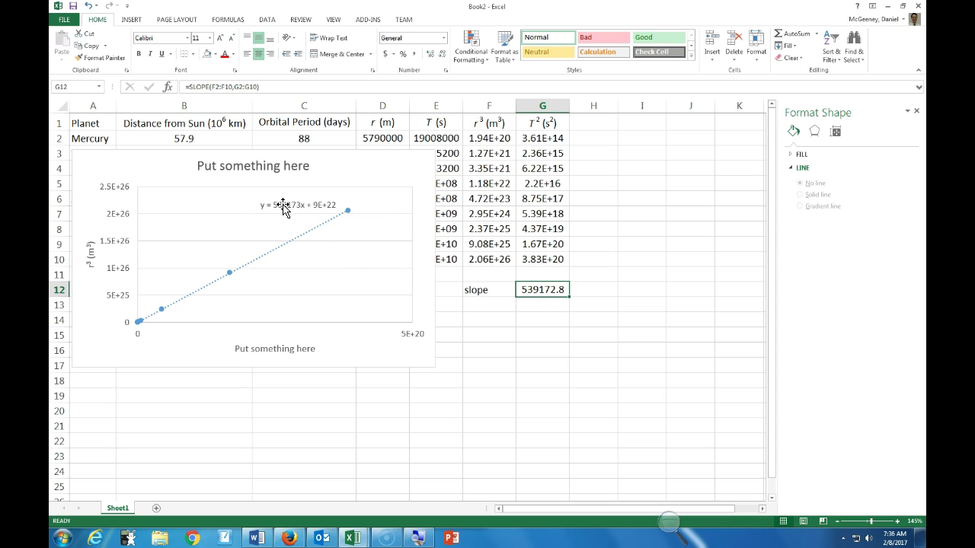
pyautogui.click(430, 54)
pyautogui.click(430, 54)
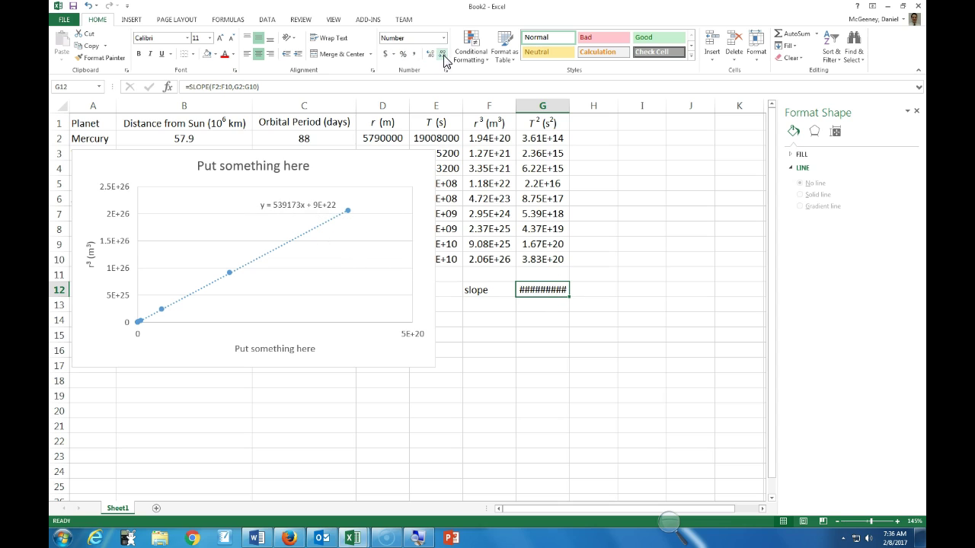
pyautogui.doubleClick(569, 105)
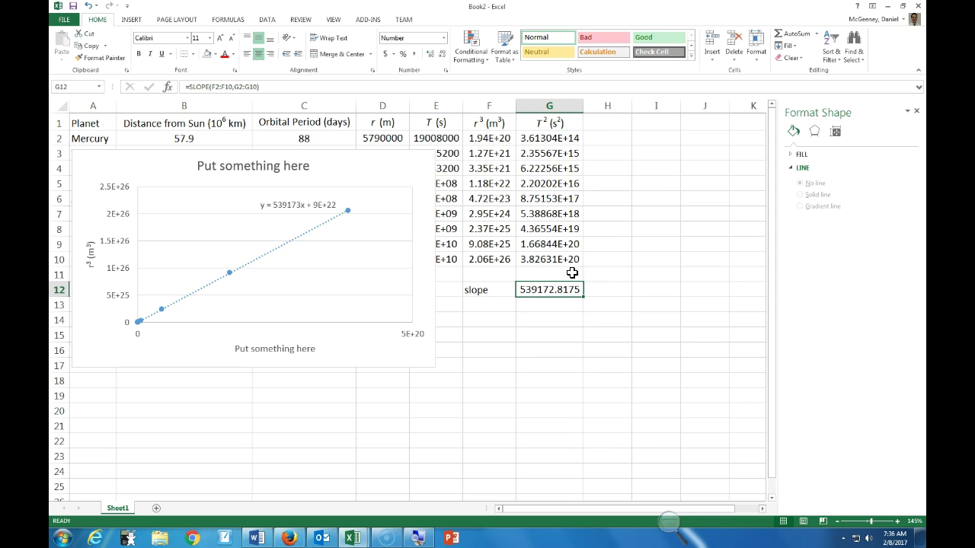
pyautogui.moveTo(476, 291); pyautogui.dragTo(544, 291)
pyautogui.click(527, 304)
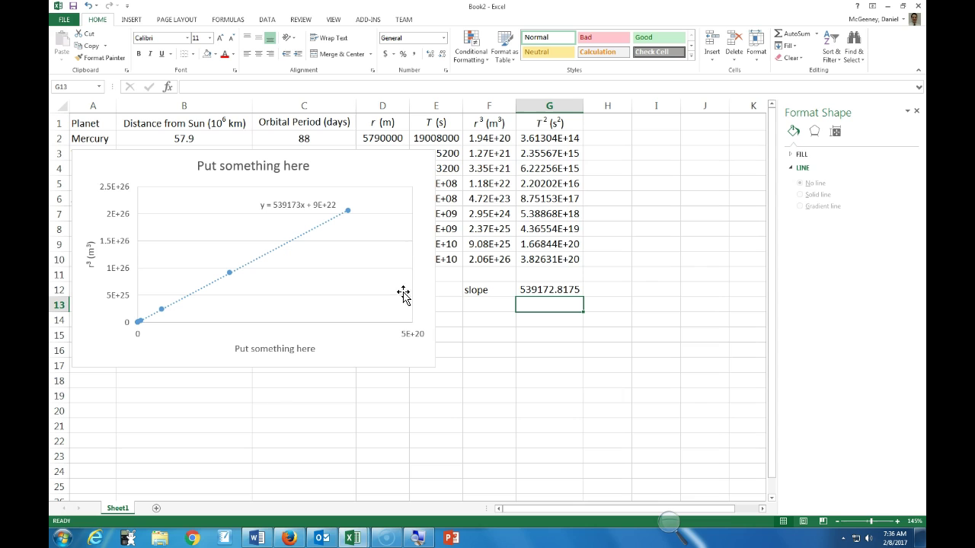
# Switch to Word, create a blank document and snap it to one half of the screen, beside the lab instructions.
pyautogui.click(258, 539)
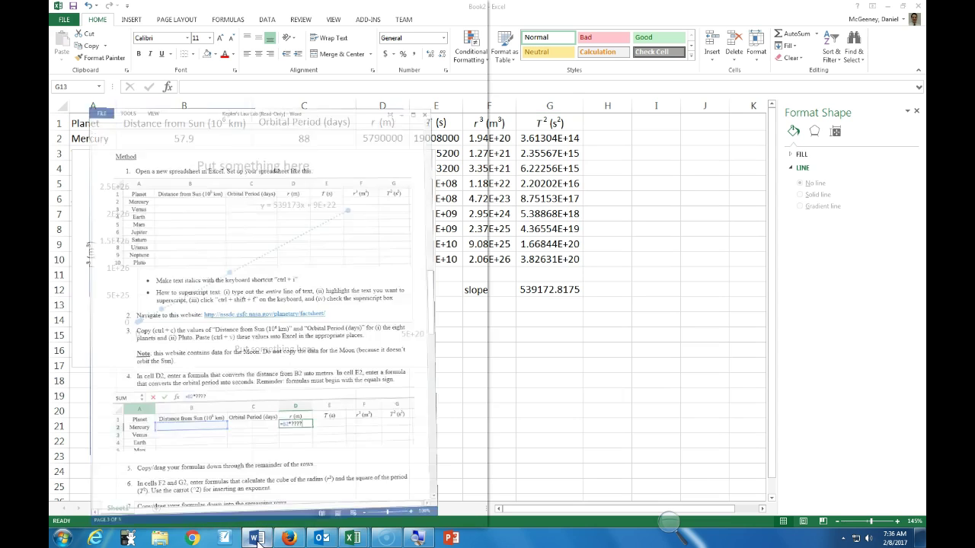
pyautogui.hotkey('ctrl', 'n')
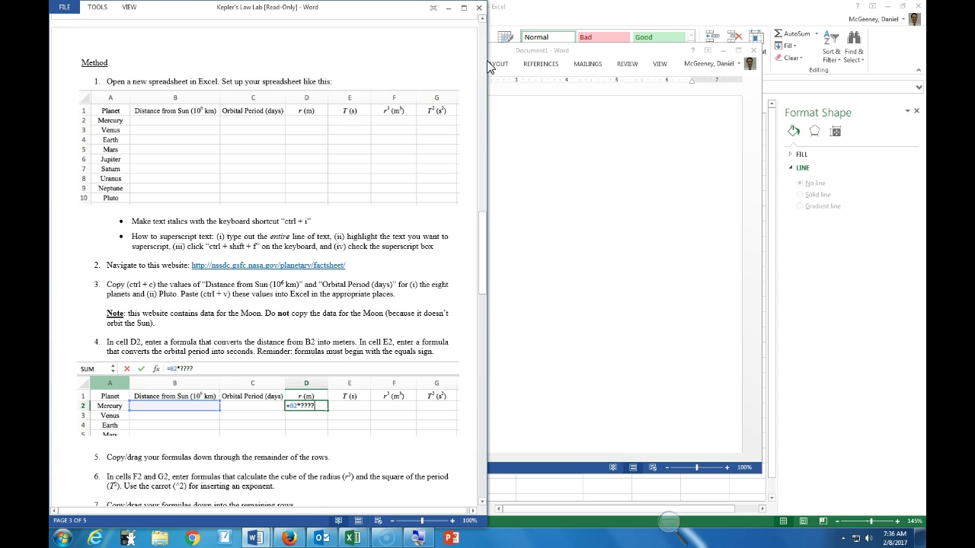
pyautogui.press('super+Right')
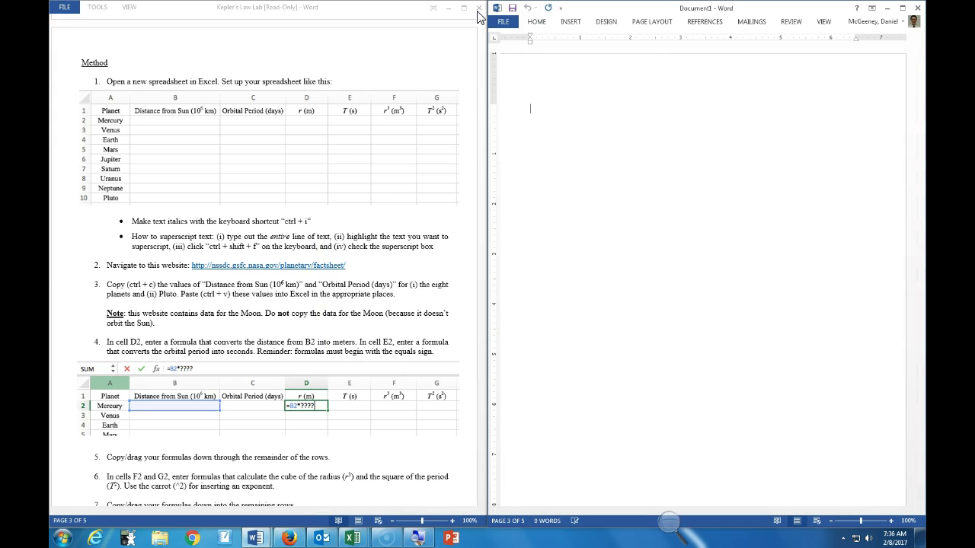
# Minimize the lab instructions and snap the Excel workbook beside the blank Word document.
pyautogui.click(448, 8)
pyautogui.click(450, 13)
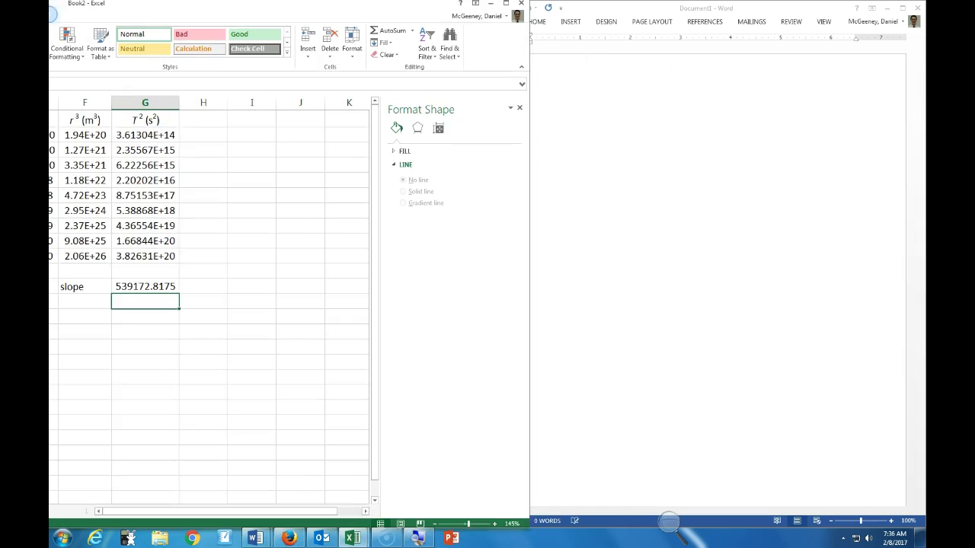
pyautogui.press('super+Left')
pyautogui.click(477, 114)
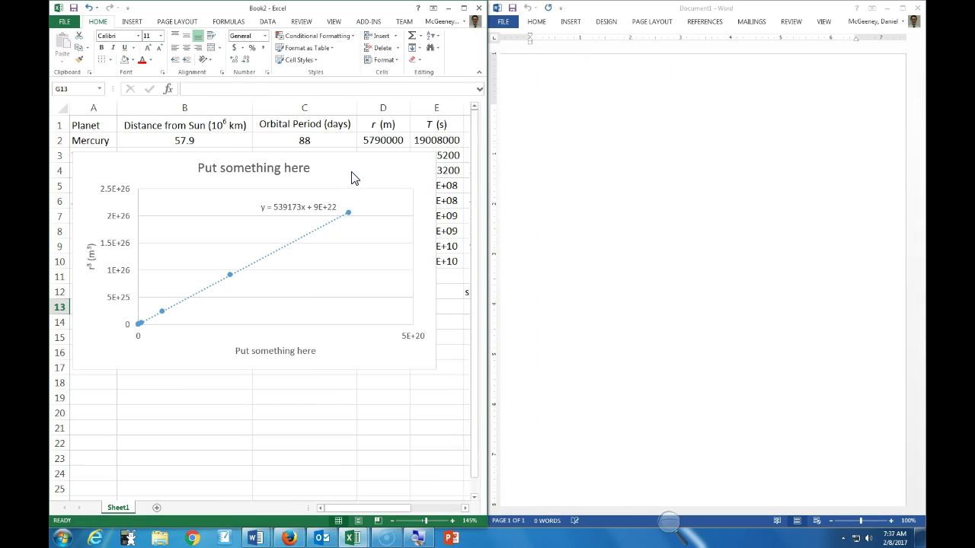
# Examine the Derivation section of the lab instructions, including equations (1) to (3) and the proof to write, and minimize the document.
pyautogui.scroll(-3, 350, 174)
pyautogui.click(704, 149)
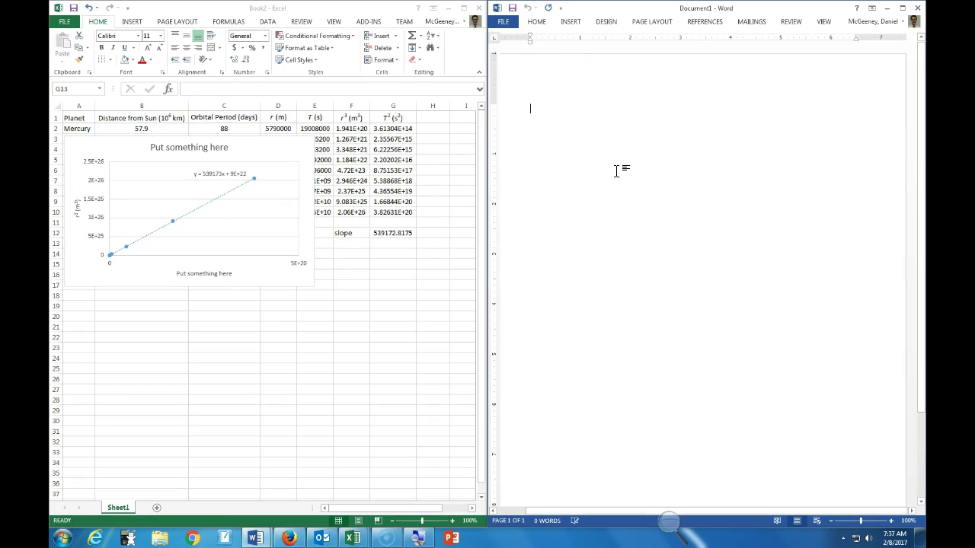
pyautogui.keyDown('ctrl'); pyautogui.scroll(3, 694, 211); pyautogui.keyUp('ctrl')
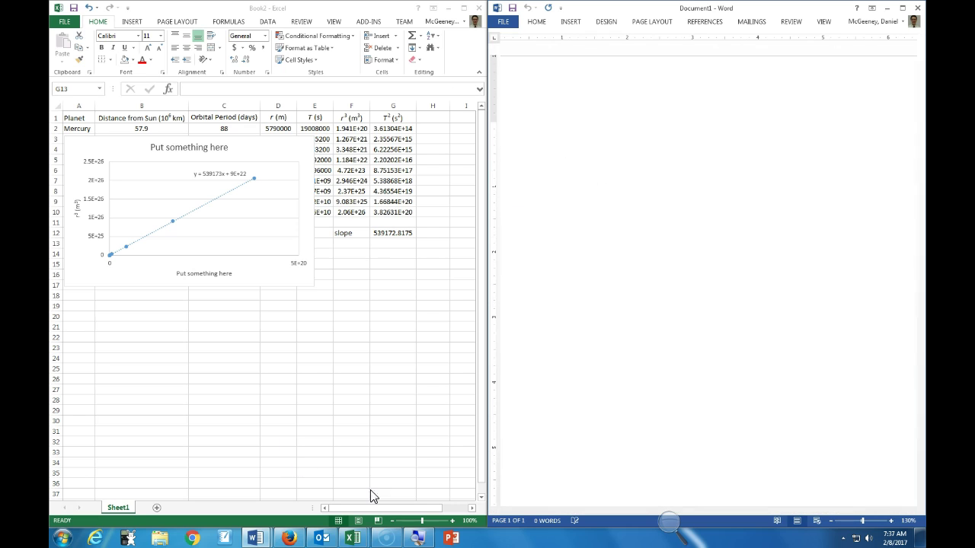
pyautogui.moveTo(259, 539)
pyautogui.click(196, 496)
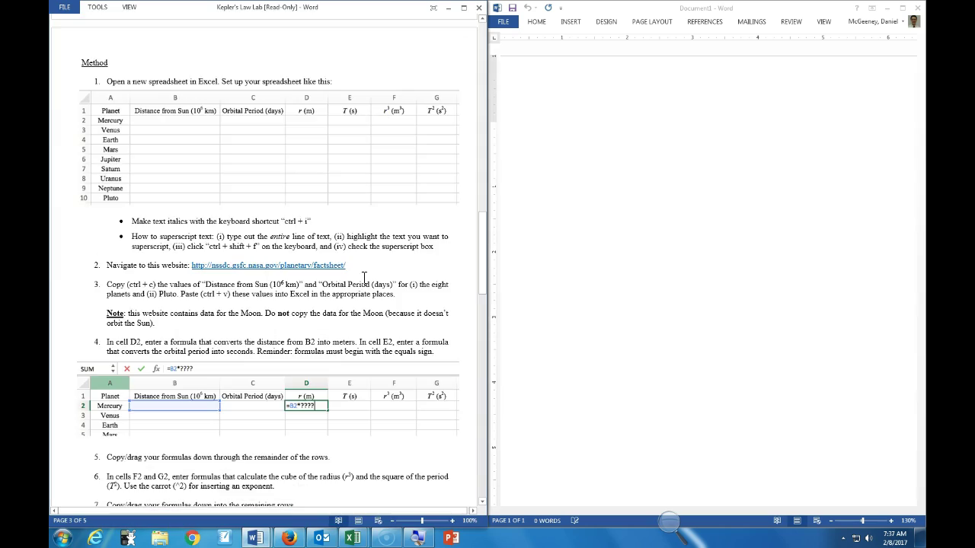
pyautogui.scroll(-10, 339, 315)
pyautogui.moveTo(482, 304); pyautogui.dragTo(474, 137)
pyautogui.scroll(10, 251, 296)
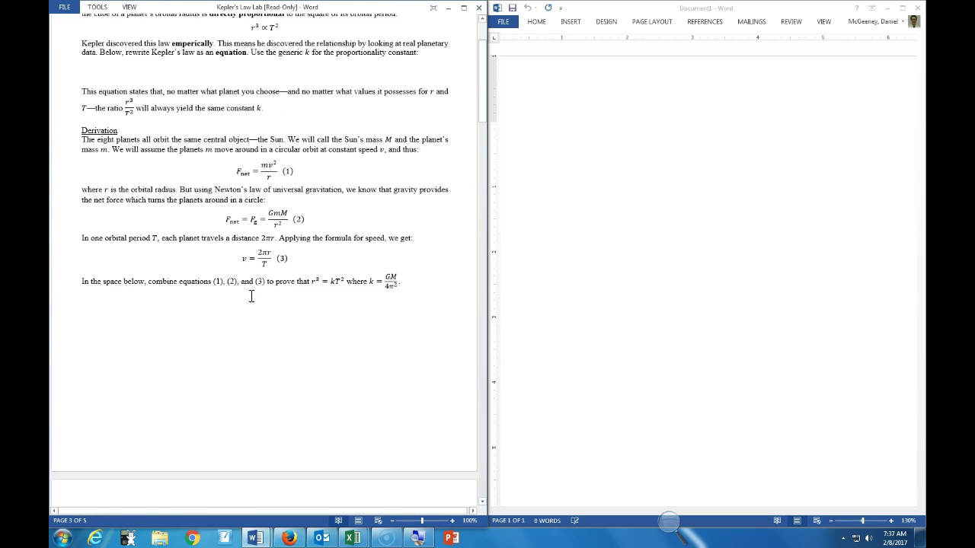
pyautogui.moveTo(106, 292); pyautogui.dragTo(269, 348)
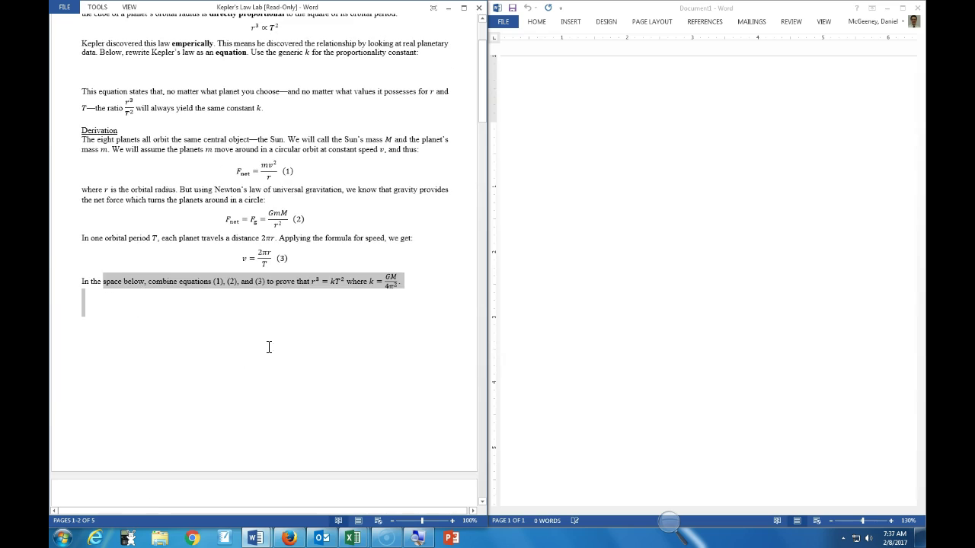
pyautogui.click(332, 315)
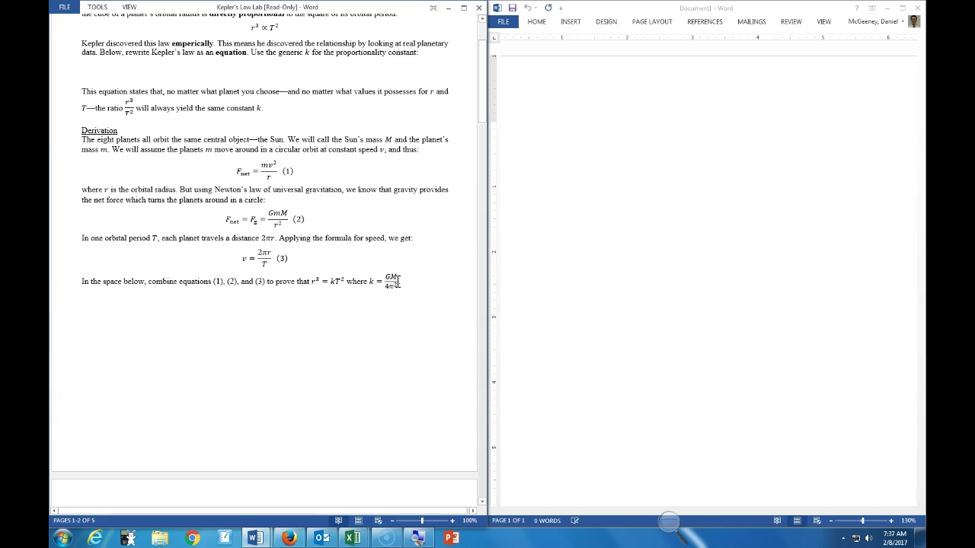
pyautogui.moveTo(227, 185); pyautogui.dragTo(312, 270)
pyautogui.click(253, 174)
pyautogui.click(230, 262)
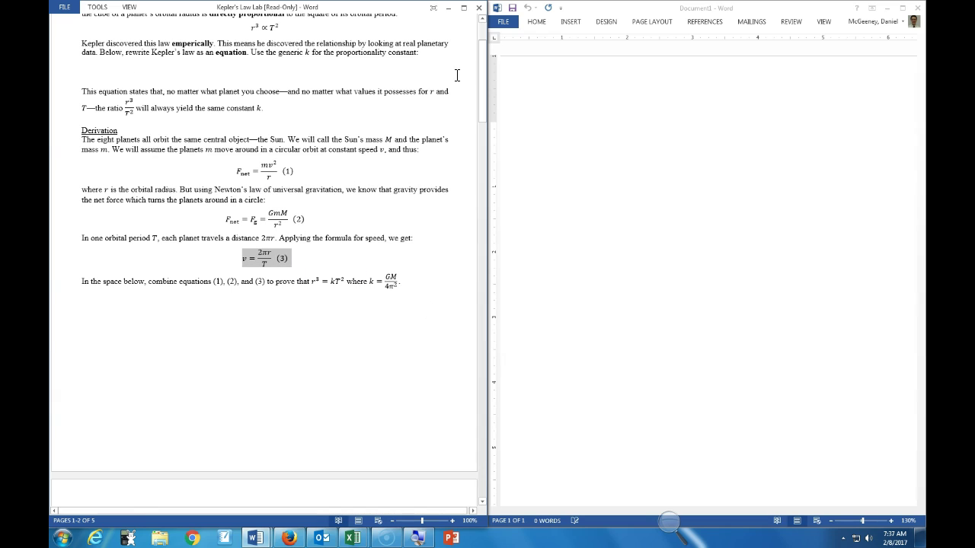
pyautogui.click(456, 8)
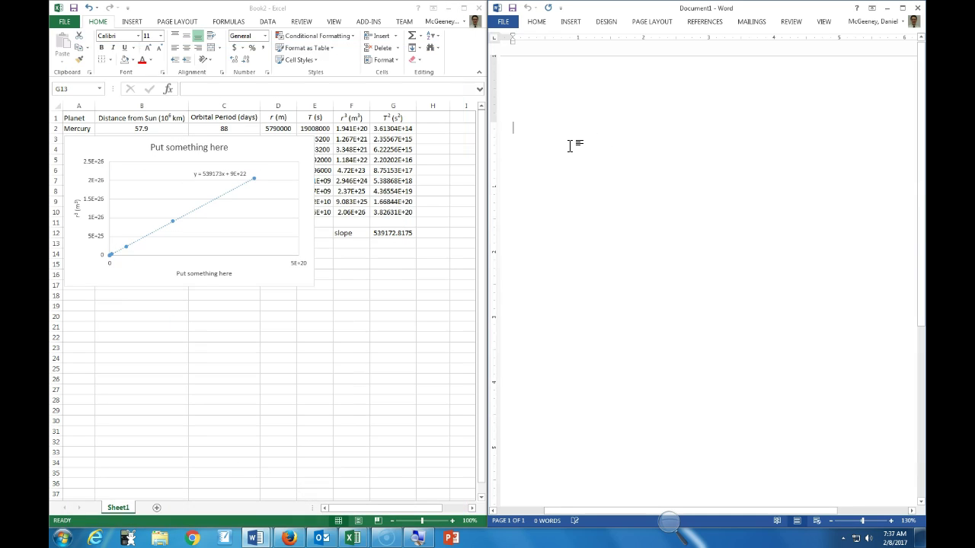
# Write "MLA Heading" as the first line of the blank Word document and start a new paragraph.
pyautogui.write('LA HEading')
pyautogui.press('Return')
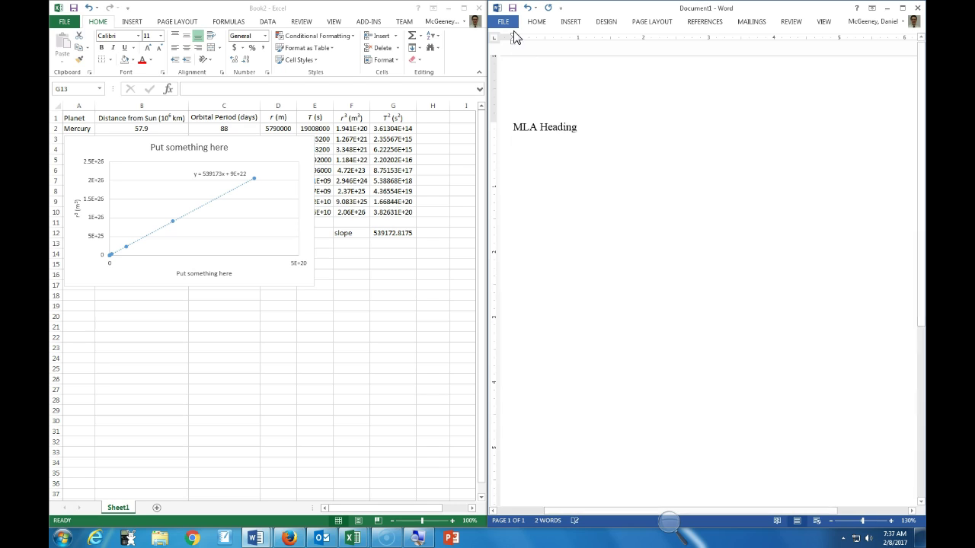
# Add the right-aligned text "Header" to the page header and return to the document body.
pyautogui.doubleClick(547, 89)
pyautogui.write('Header')
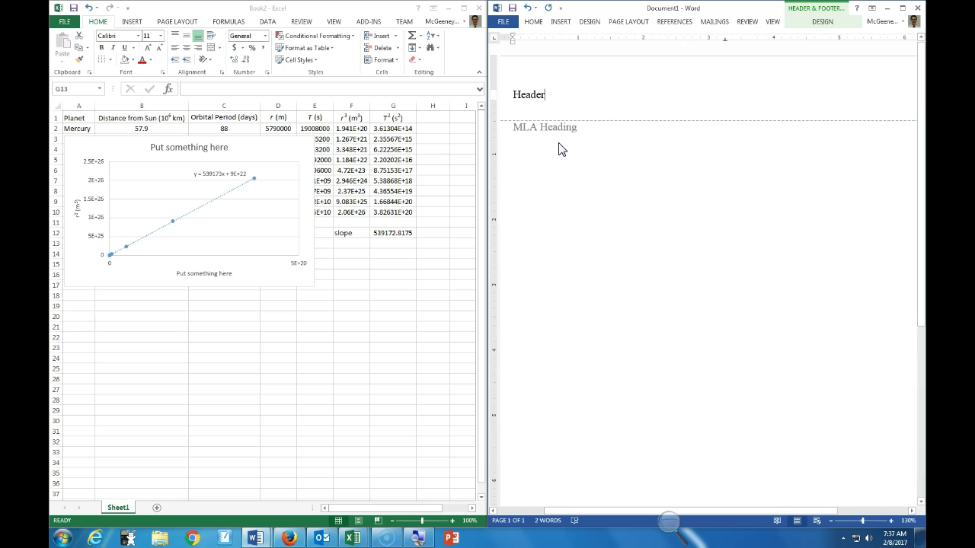
pyautogui.hotkey('ctrl', 'r')
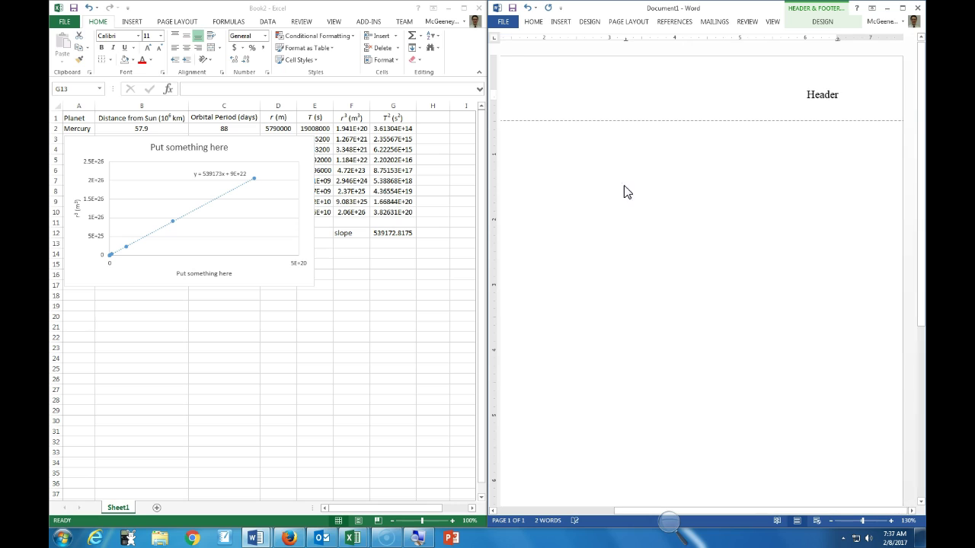
pyautogui.doubleClick(663, 187)
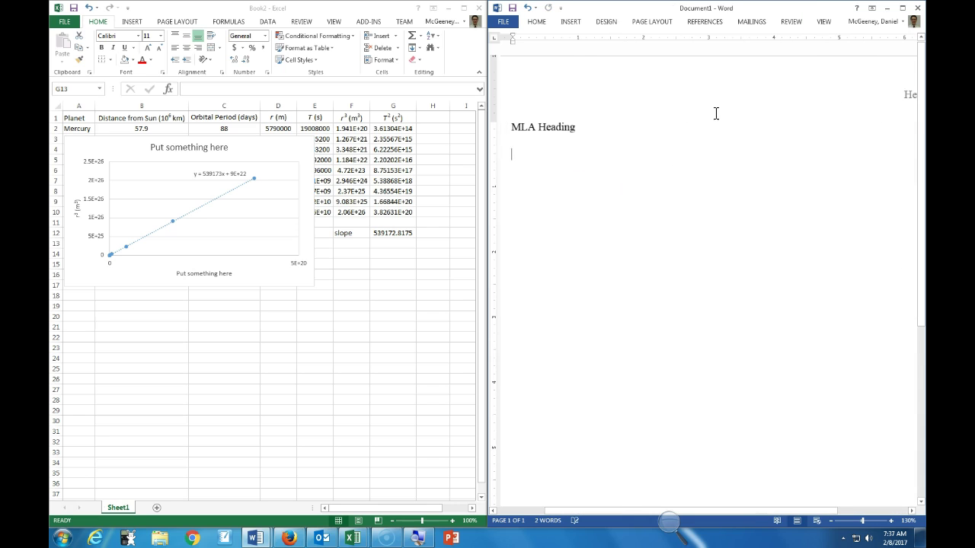
# Insert a Plain Number 3 page number at the top of the page, preceded by the author's abbreviated surname, and return to the body.
pyautogui.click(571, 23)
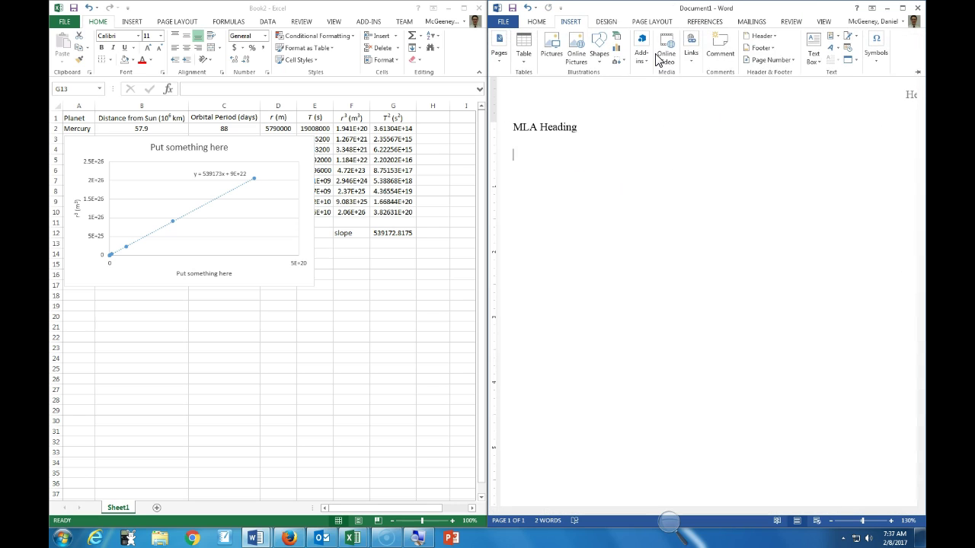
pyautogui.click(768, 60)
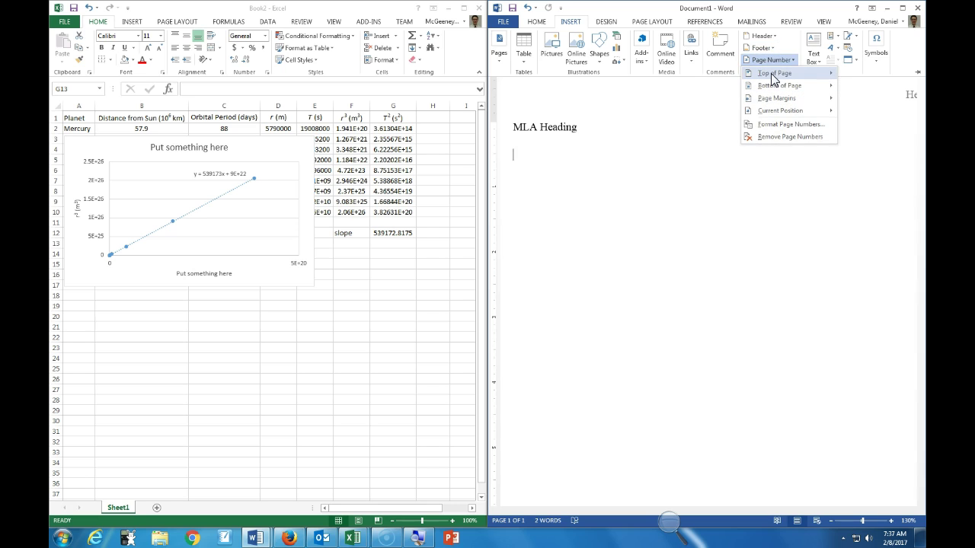
pyautogui.moveTo(766, 73)
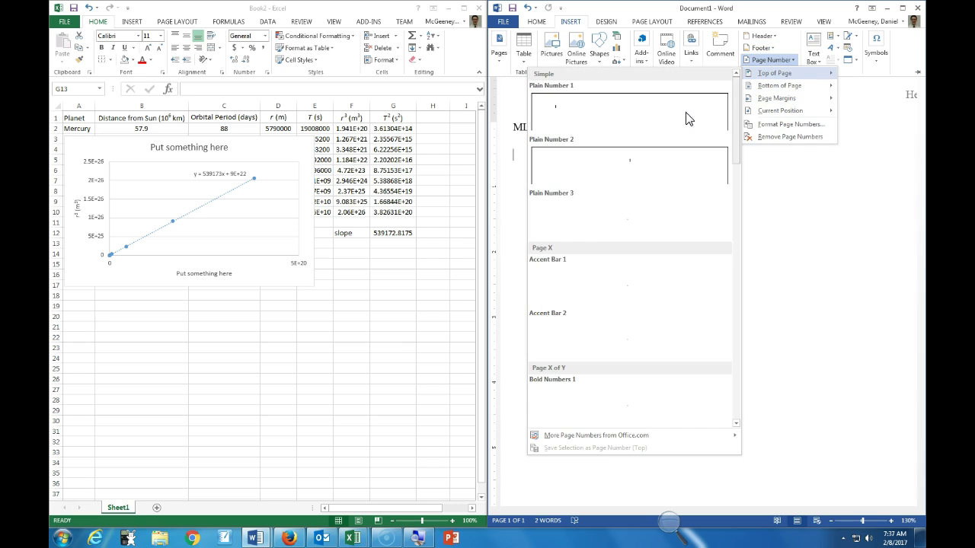
pyautogui.click(629, 213)
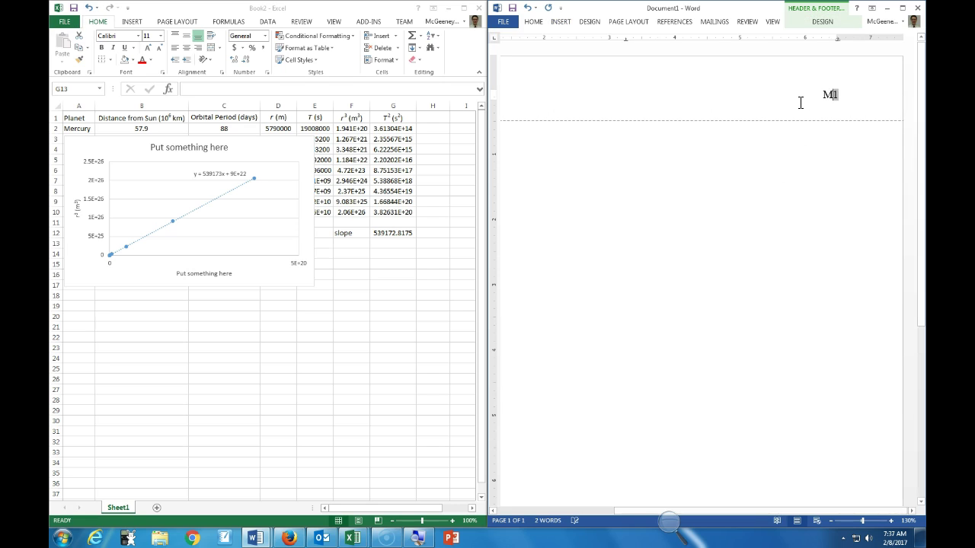
pyautogui.write('McG')
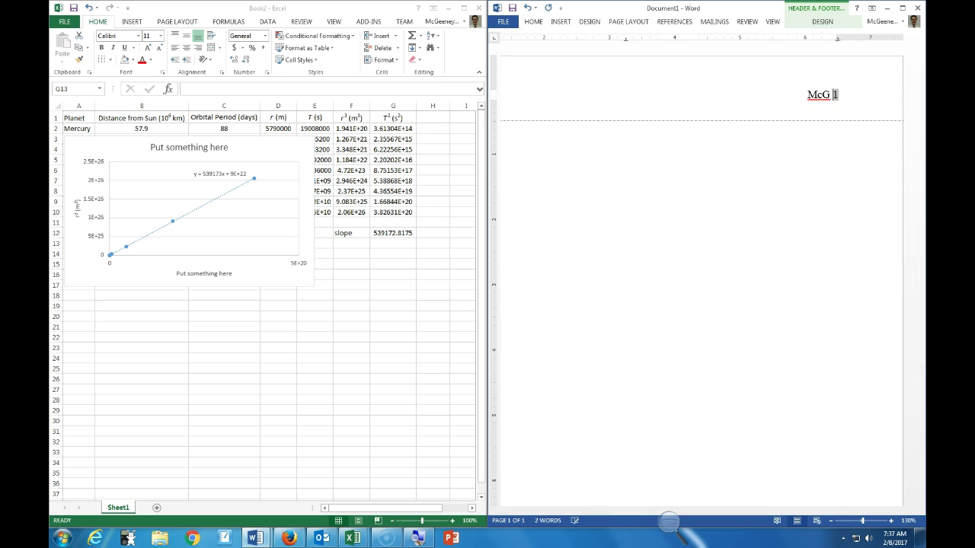
pyautogui.doubleClick(709, 160)
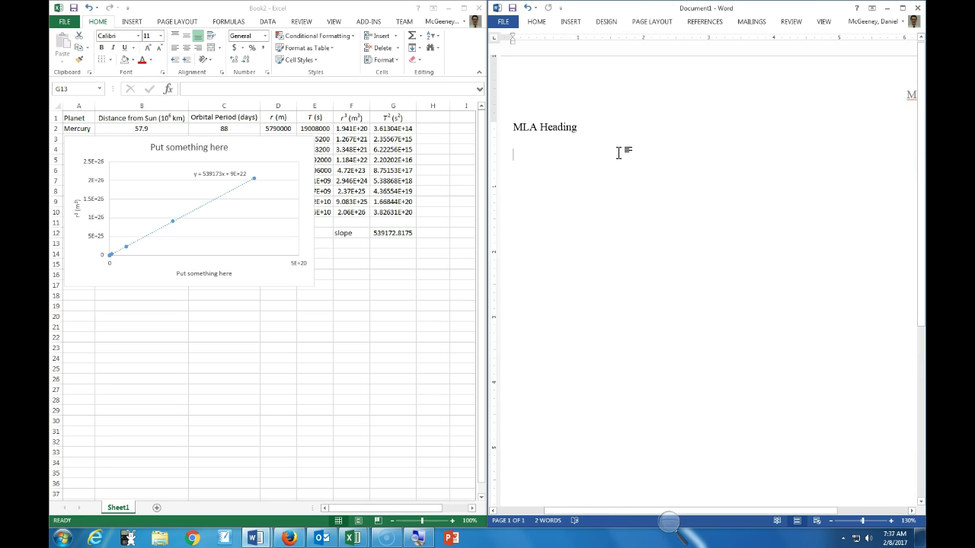
# Below the MLA heading, write "Here's the introduction I would write for my data table:".
pyautogui.write('Introduce t')
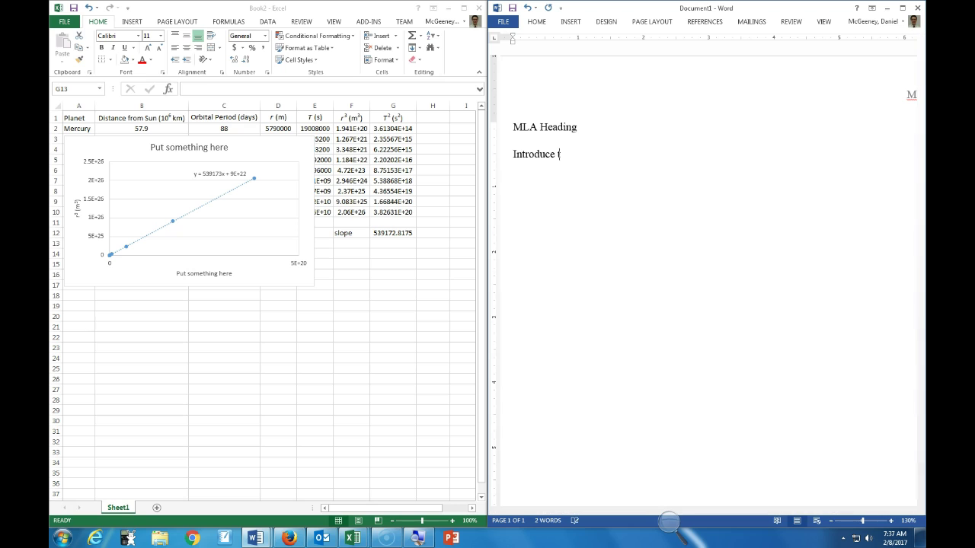
pyautogui.write('he')
pyautogui.hotkey('ctrl', 'z')
pyautogui.write('Here')
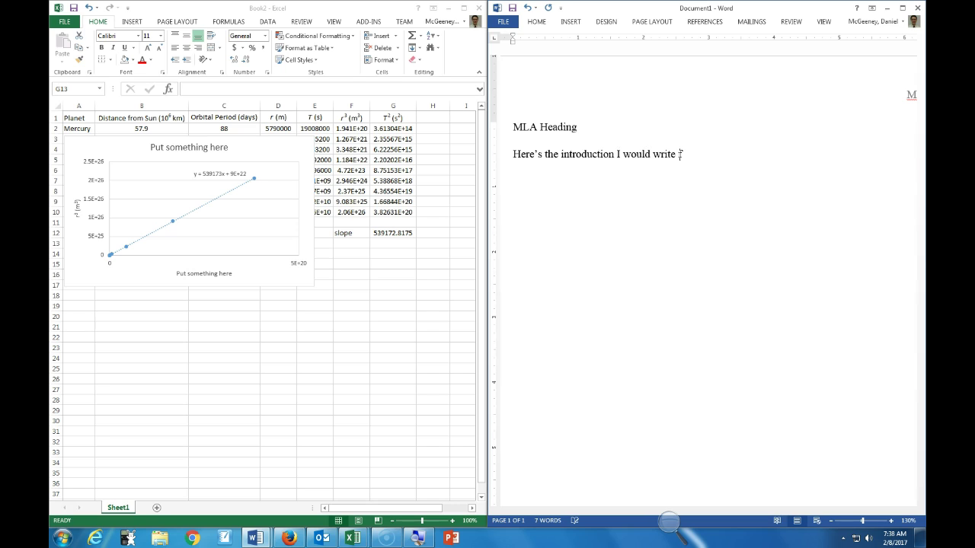
pyautogui.write('data table:')
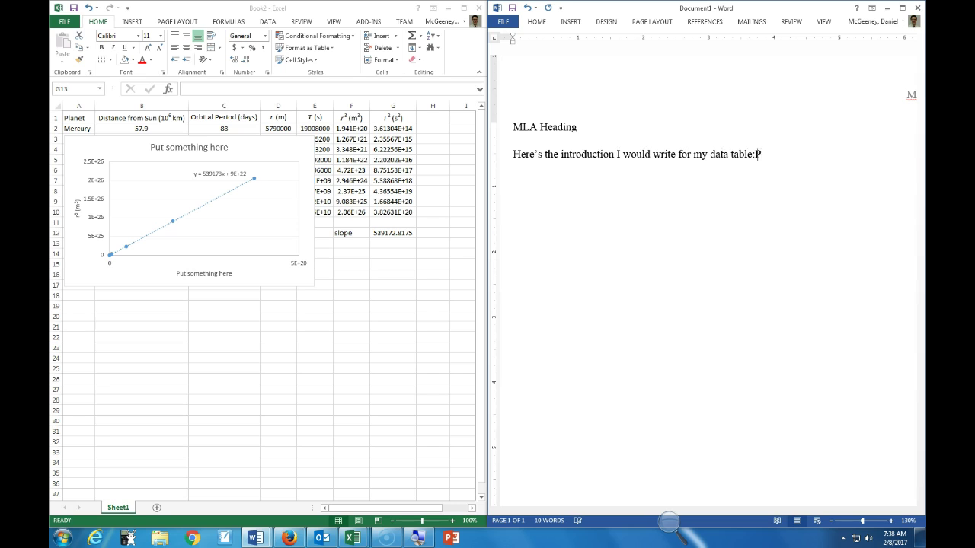
# Insert a paragraph above the data table introduction reading "Here's where I write my derivation. I explain the steps and what the equations mean in terms of".
pyautogui.press('Home')
pyautogui.press('Return')
pyautogui.press('Up')
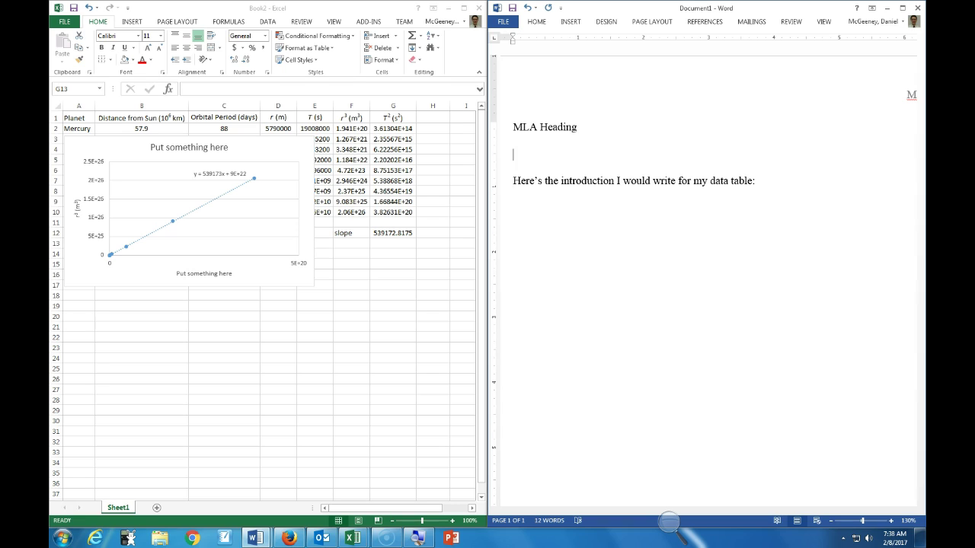
pyautogui.write('Her')
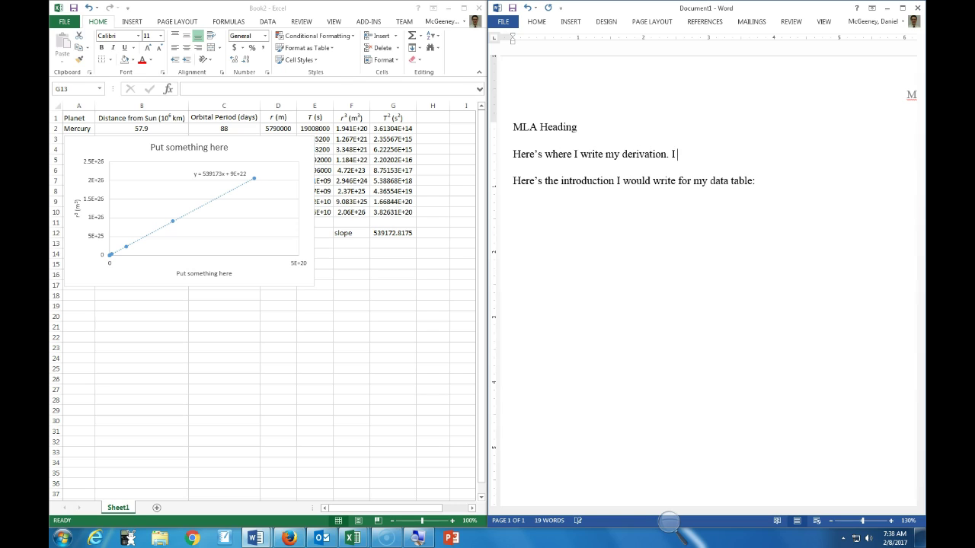
pyautogui.write('in the steps and what the equations mean')
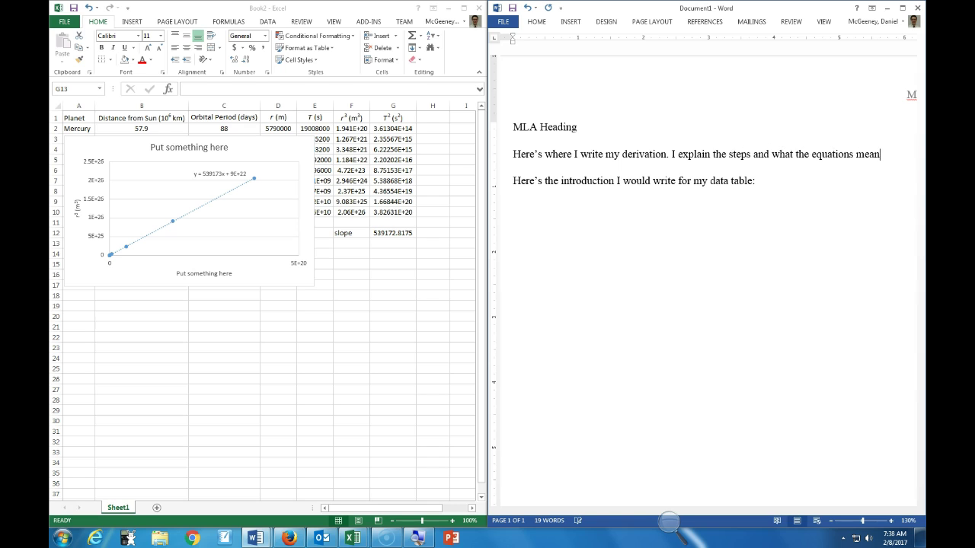
pyautogui.write(', in terms of')
pyautogui.press('Left')
pyautogui.press('Left')
pyautogui.press('Left')
pyautogui.press('Left')
pyautogui.press('BackSpace')
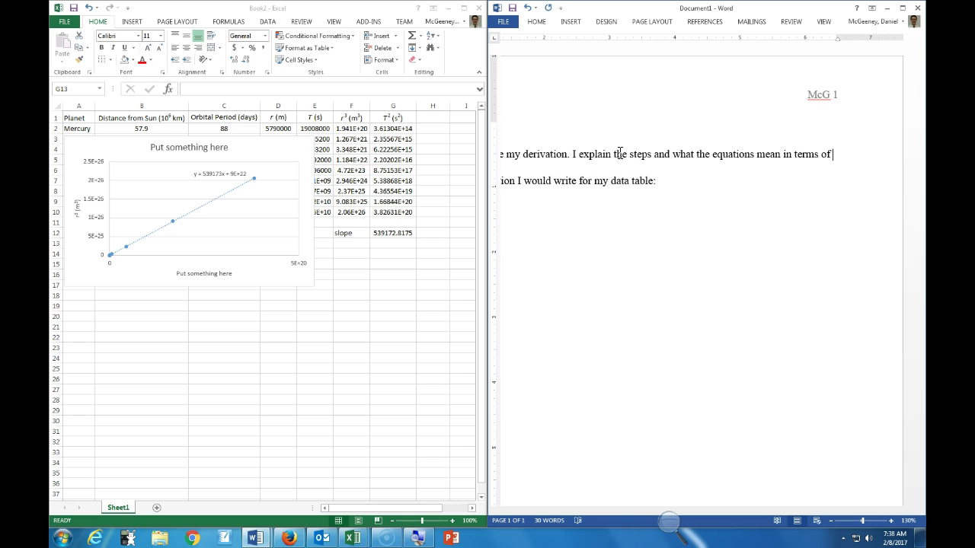
# Finish the derivation sentence with "the planets m and the Sun M.", entering m and M as inline equations.
pyautogui.write('the planets')
pyautogui.hotkey('alt', '=')
pyautogui.write('m')
pyautogui.press('Right')
pyautogui.write('and the Sun')
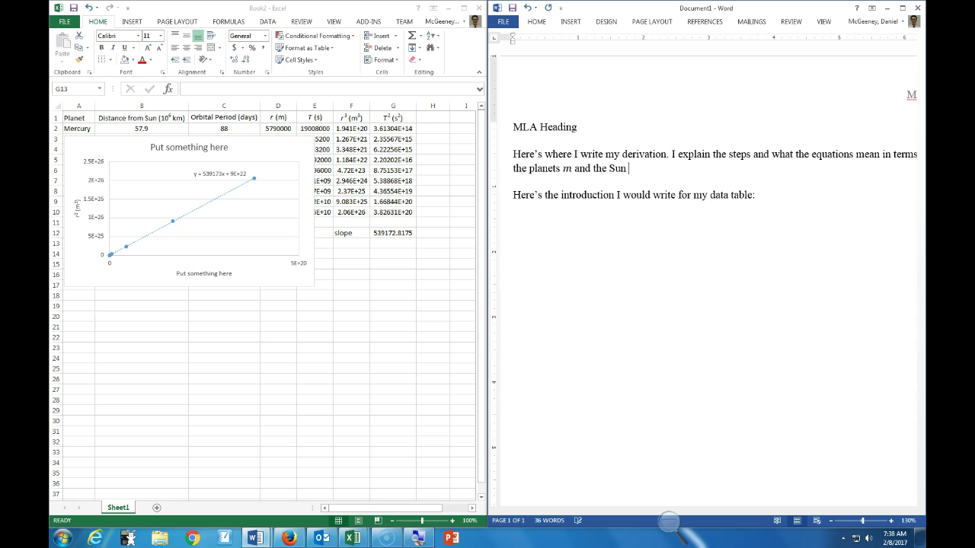
pyautogui.hotkey('alt', '=')
pyautogui.write('M')
pyautogui.press('Right')
pyautogui.write('.')
# Leave blank lines under the derivation paragraph and start a new line beneath the data table introduction.
pyautogui.press('Return')
pyautogui.press('Return')
pyautogui.press('Return')
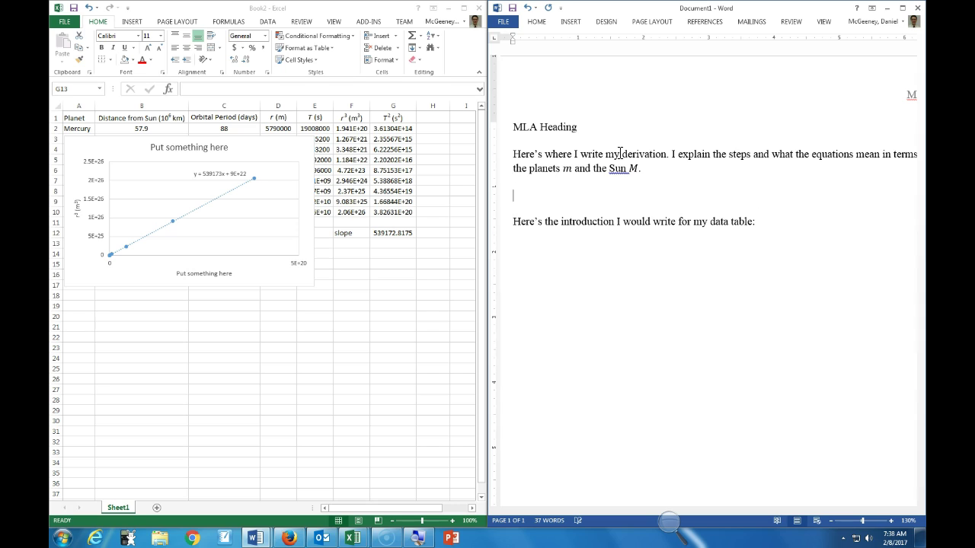
pyautogui.press('Up')
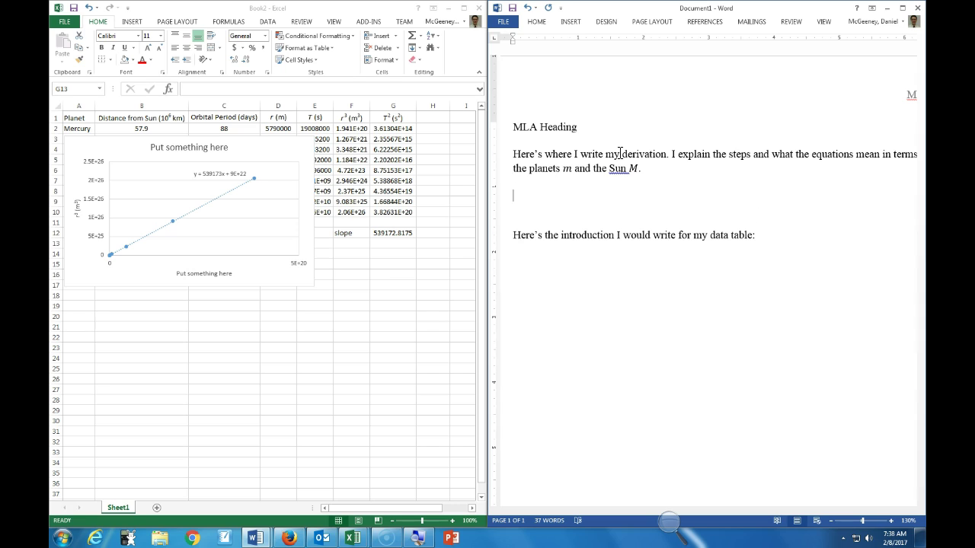
pyautogui.click(820, 244)
pyautogui.press('Return')
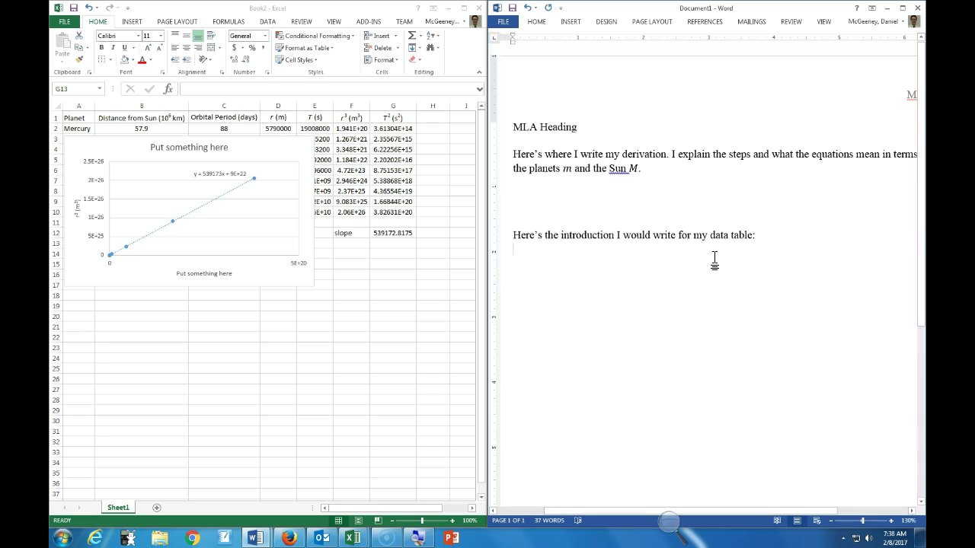
# In the Excel workbook, move the chart below the data and copy the planet table A1:G10.
pyautogui.click(303, 255)
pyautogui.moveTo(281, 141); pyautogui.dragTo(318, 316)
pyautogui.moveTo(76, 118); pyautogui.dragTo(392, 215)
pyautogui.hotkey('ctrl', 'c')
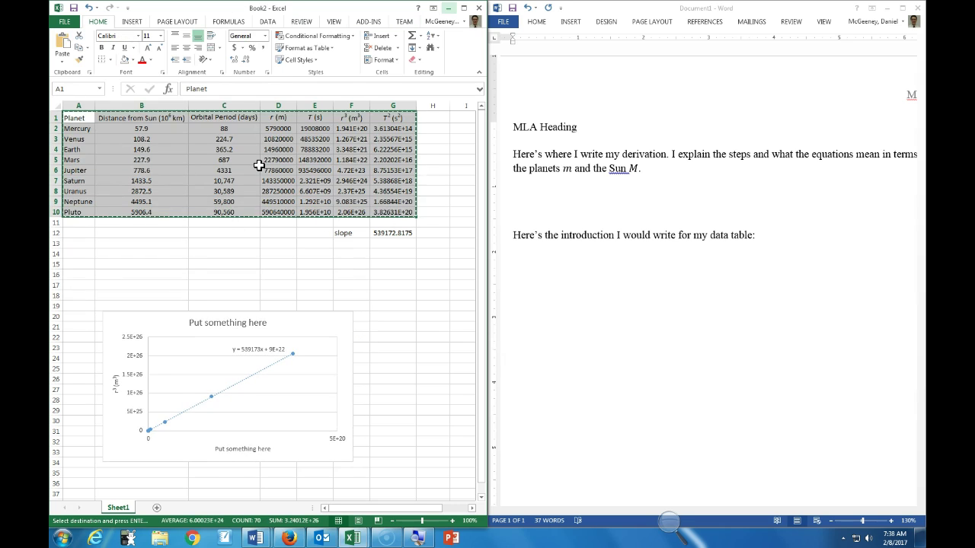
# Add several blank lines below the data table introduction in the Word document.
pyautogui.click(554, 297)
pyautogui.press('Return')
pyautogui.press('Return')
pyautogui.press('Return')
pyautogui.press('Return')
pyautogui.press('Return')
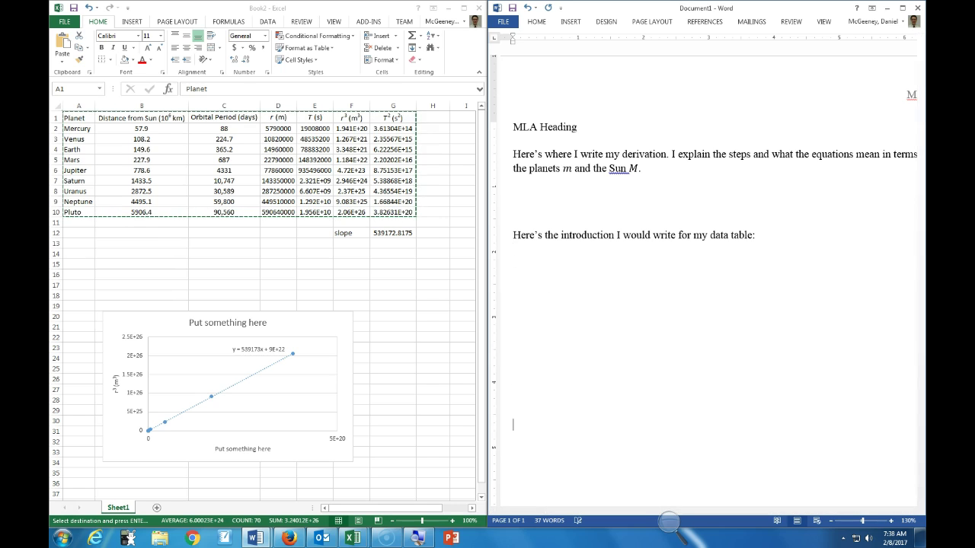
# Paste the copied planet table on the line below the data table introduction using the Link & Use Destination Styles option.
pyautogui.moveTo(543, 272); pyautogui.dragTo(571, 438)
pyautogui.click(572, 388)
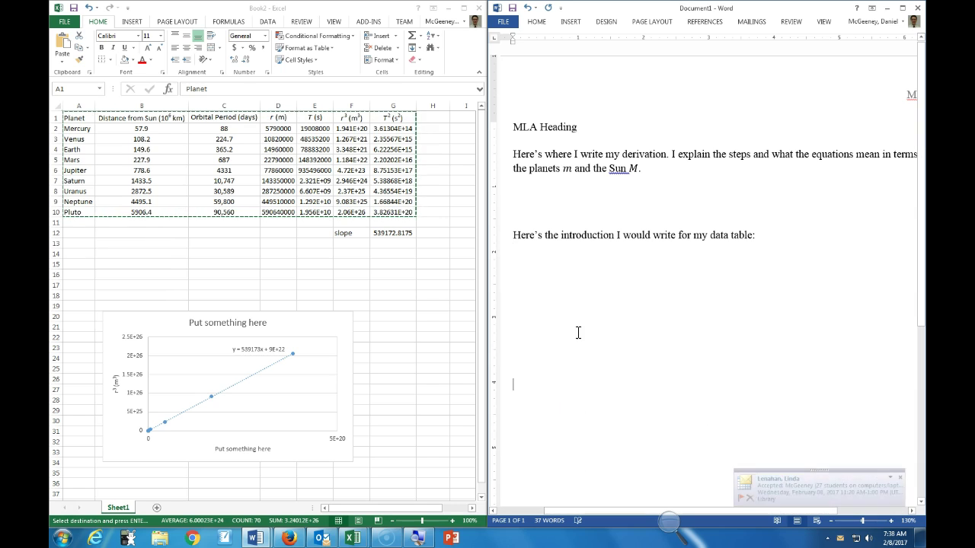
pyautogui.moveTo(597, 279); pyautogui.dragTo(618, 408)
pyautogui.click(543, 257)
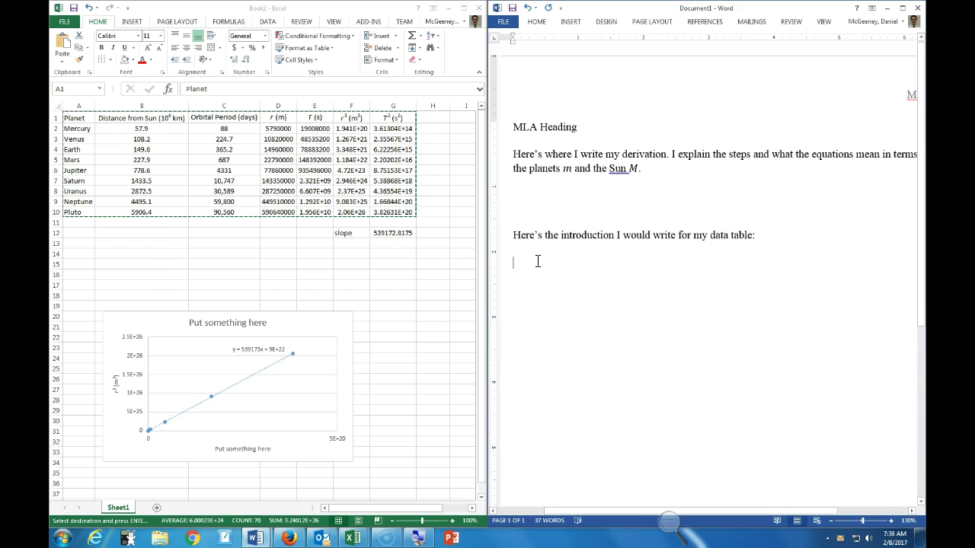
pyautogui.hotkey('ctrl', 'v')
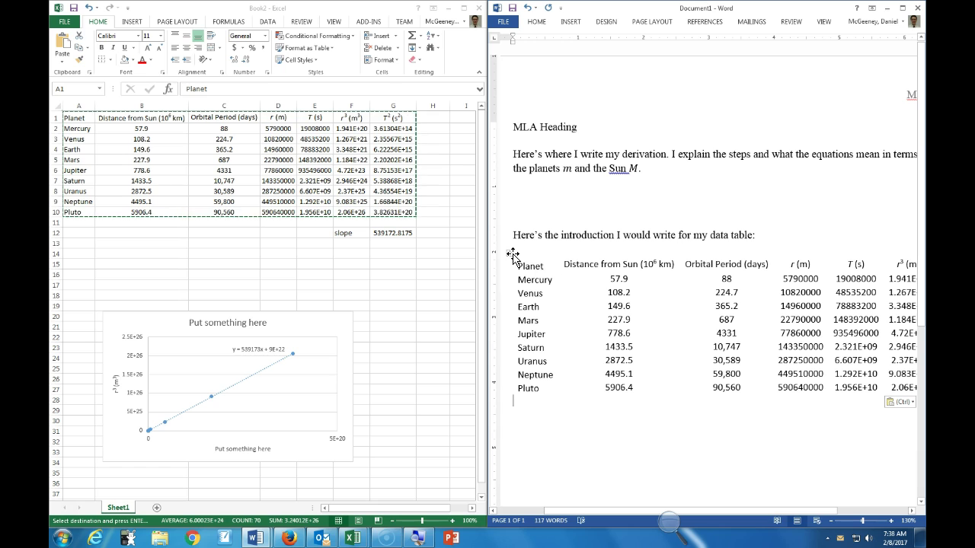
pyautogui.click(895, 405)
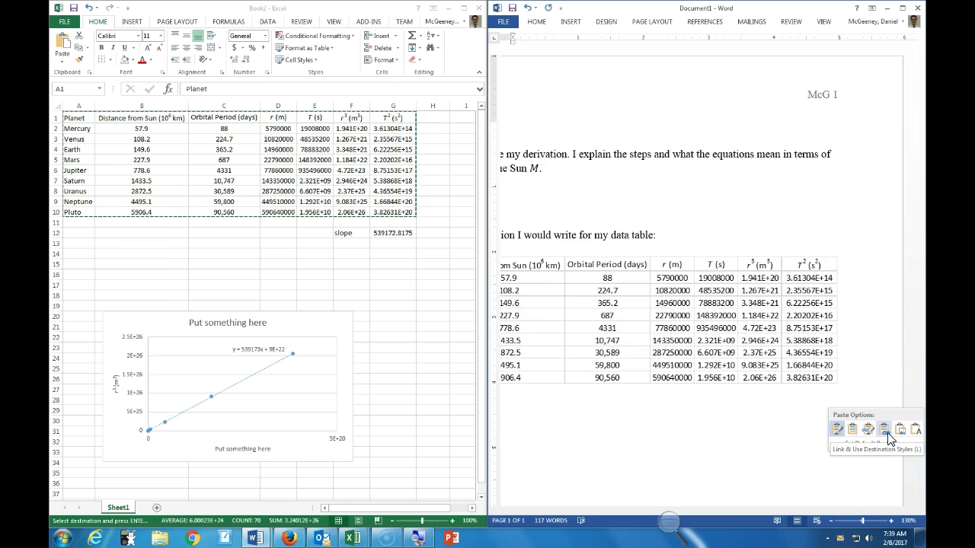
pyautogui.click(885, 433)
# Shift the pasted planet table toward the page's outer margin so that all seven columns fit on the page.
pyautogui.scroll(-2, 685, 335)
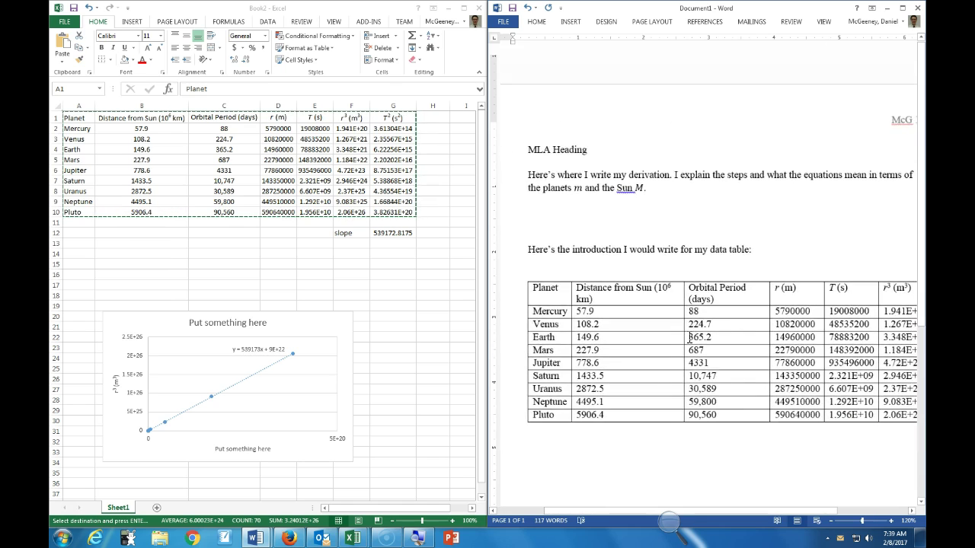
pyautogui.scroll(-2, 693, 339)
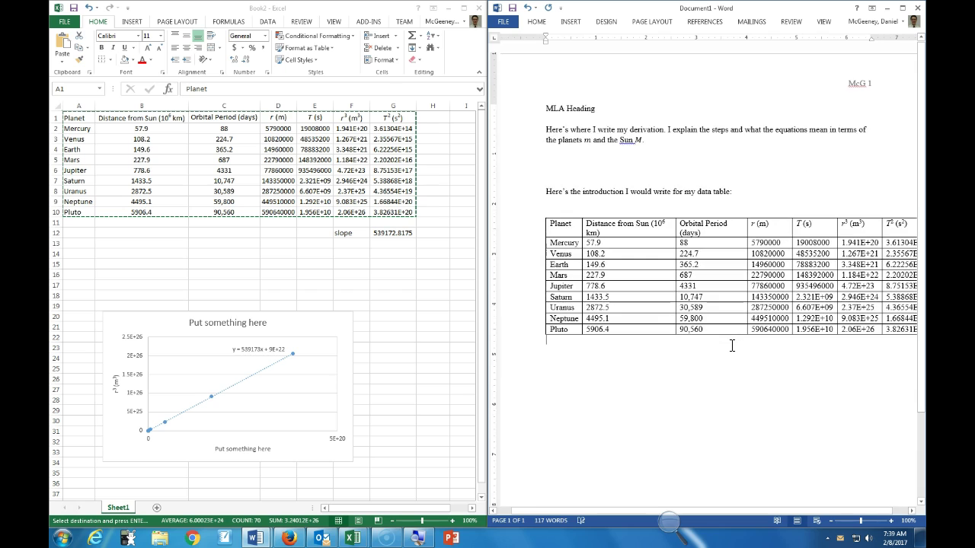
pyautogui.moveTo(558, 195); pyautogui.dragTo(532, 194)
pyautogui.click(529, 197)
pyautogui.click(637, 208)
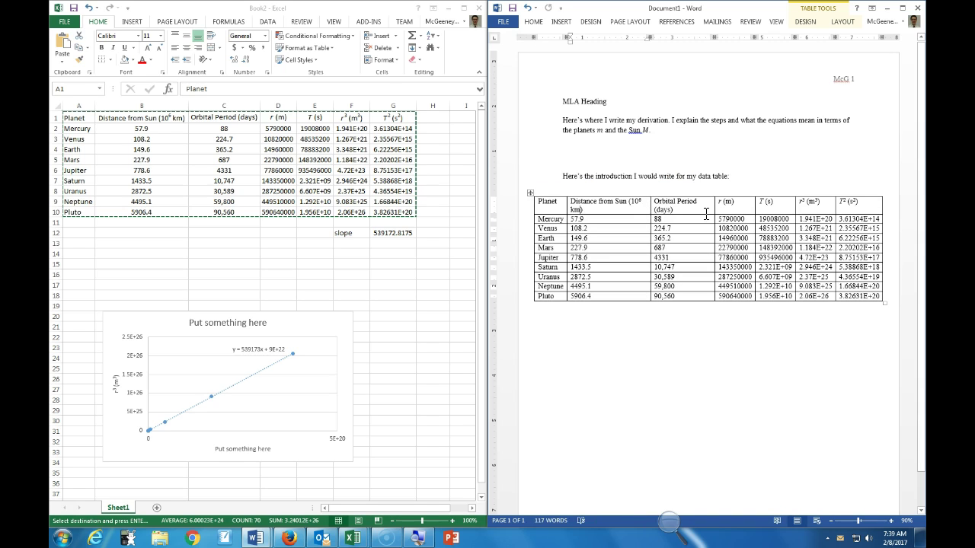
# Adjust the planet table's column borders, narrowing Distance from Sun so that the Orbital Period (days) heading fits on one line.
pyautogui.moveTo(715, 206); pyautogui.dragTo(885, 203)
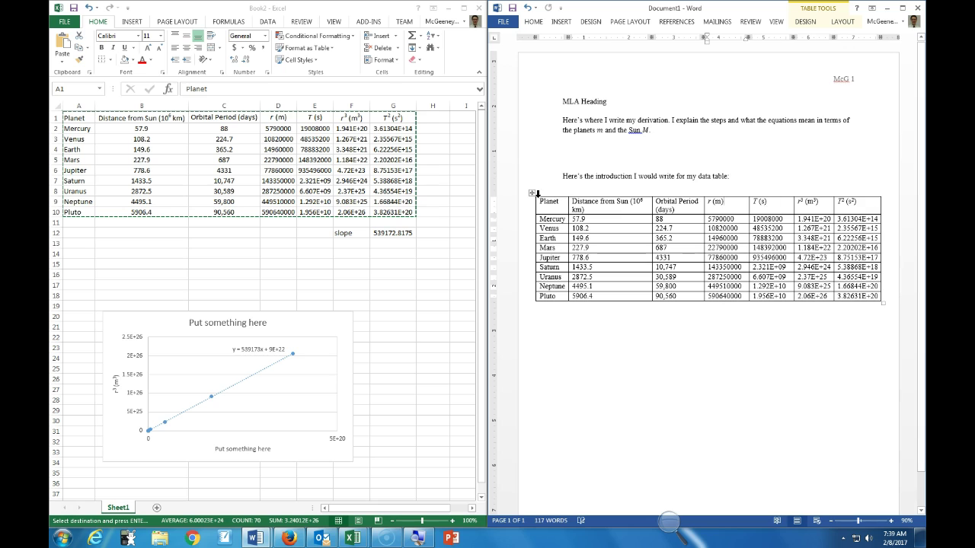
pyautogui.click(531, 192)
pyautogui.click(649, 209)
pyautogui.moveTo(651, 204); pyautogui.dragTo(611, 204)
pyautogui.moveTo(612, 303); pyautogui.dragTo(626, 303)
# Add the line "Briefly introduce your graph:" below the planet table and start a new line beneath it.
pyautogui.click(642, 338)
pyautogui.write('Briefly introduce your graph:')
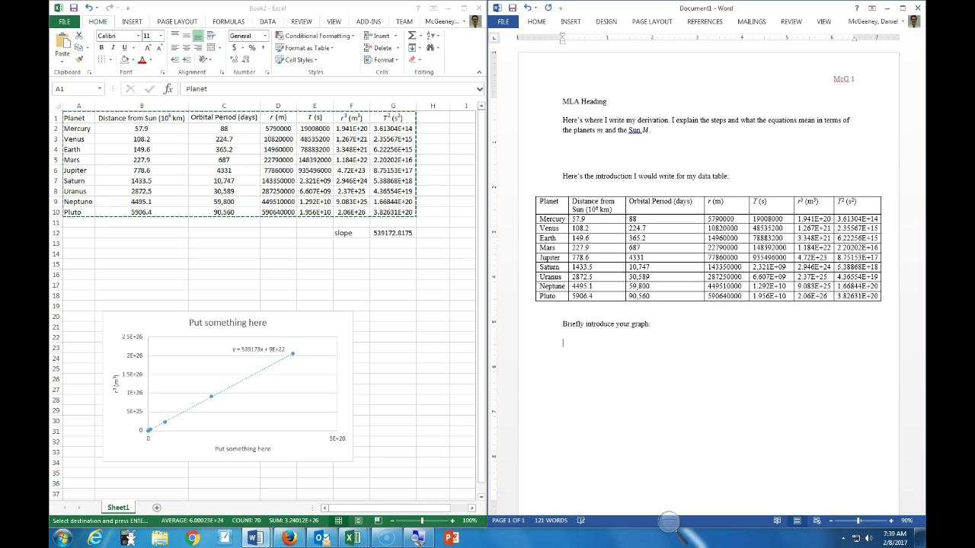
pyautogui.click(326, 353)
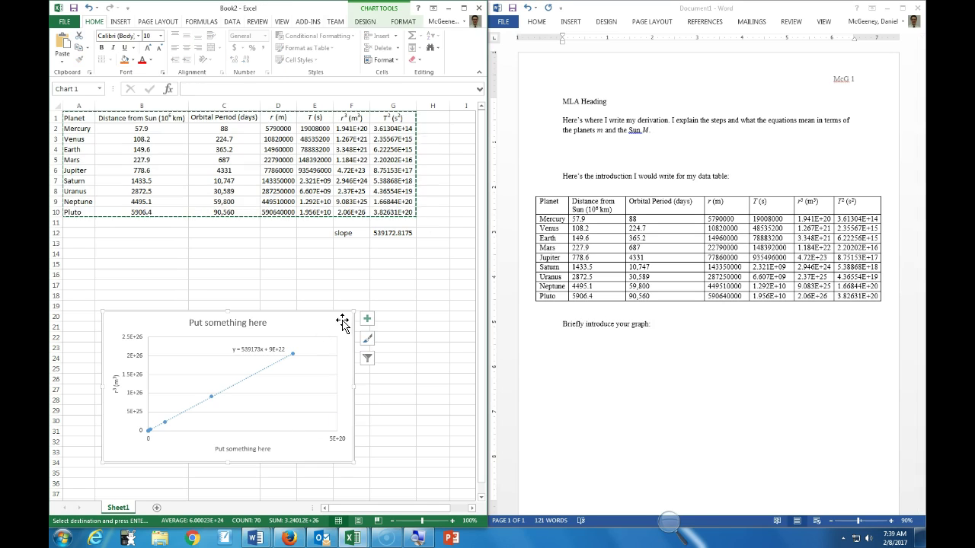
pyautogui.hotkey('alt', 'Tab')
pyautogui.hotkey('ctrl', 'v')
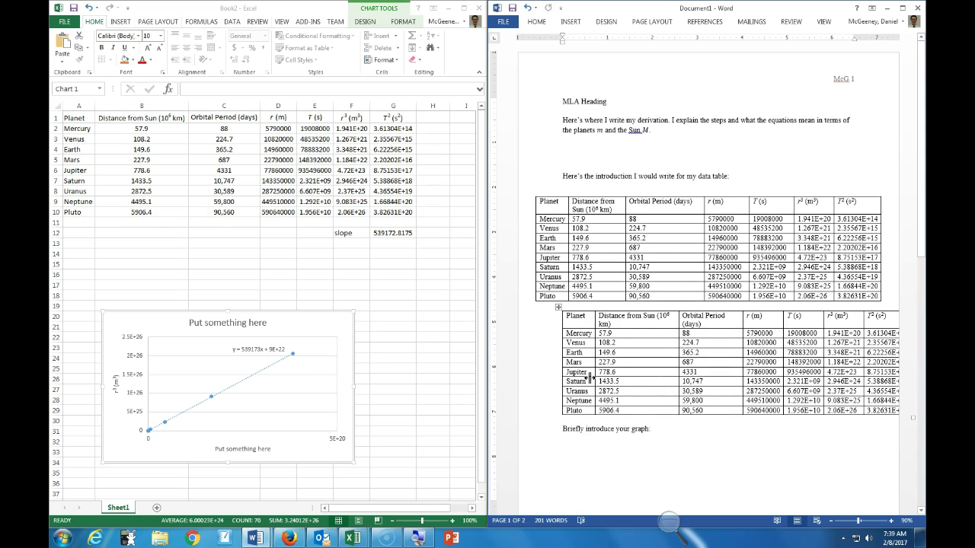
pyautogui.hotkey('ctrl', 'z')
# Copy the r³ chart from the Excel workbook and paste it under the graph introduction in Word, undoing the mistaken table paste.
pyautogui.click(341, 319)
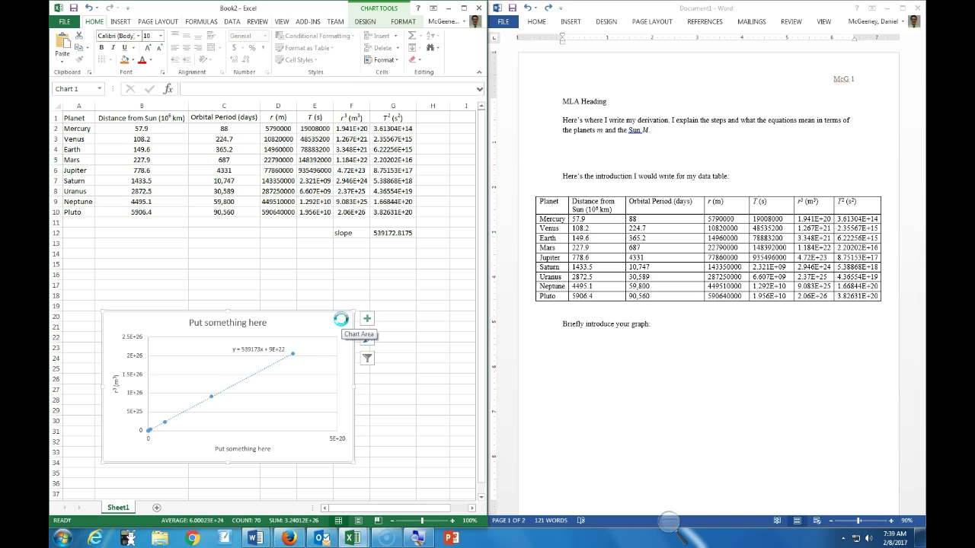
pyautogui.click(629, 345)
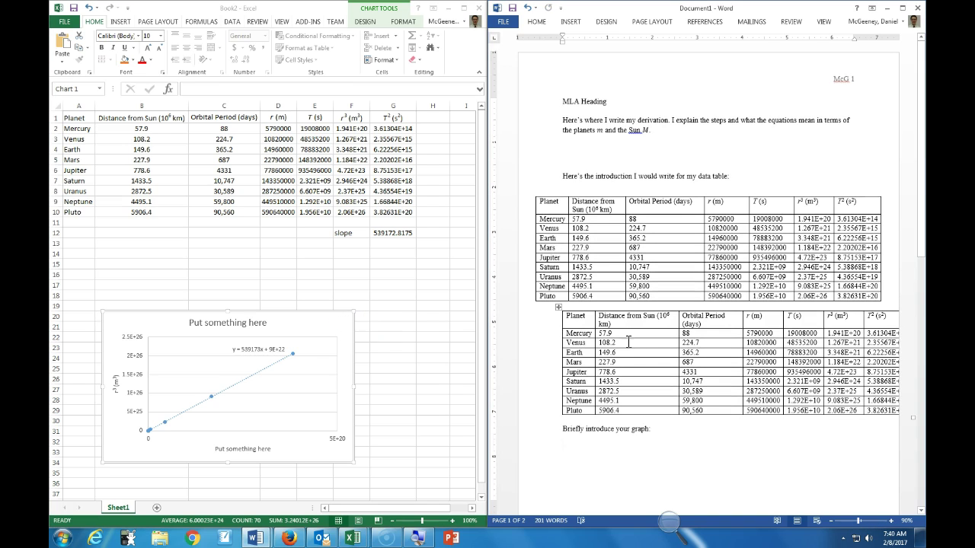
pyautogui.hotkey('ctrl', 'z')
pyautogui.hotkey('ctrl', 'v')
pyautogui.scroll(-2, 850, 434)
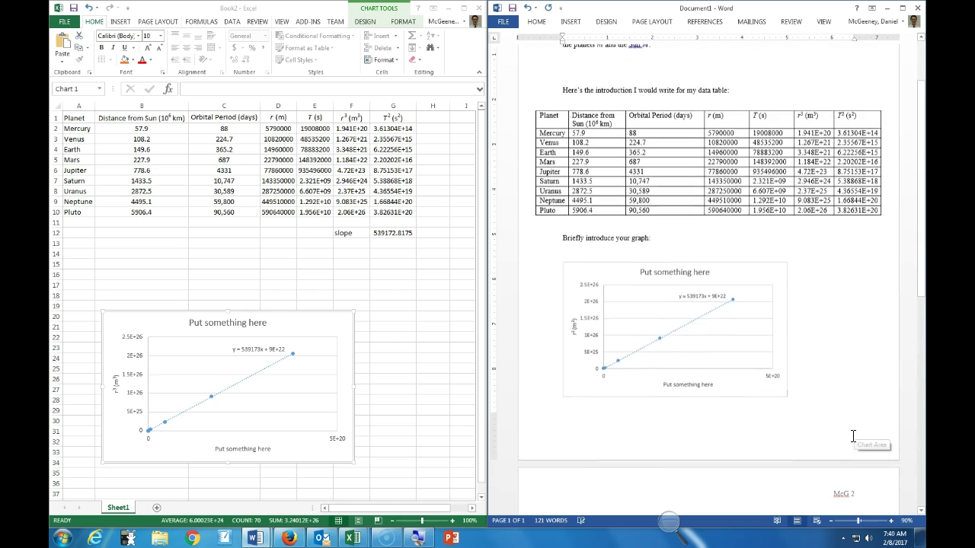
# Change the pasted chart's paste format to Picture and start a new line after it.
pyautogui.click(807, 403)
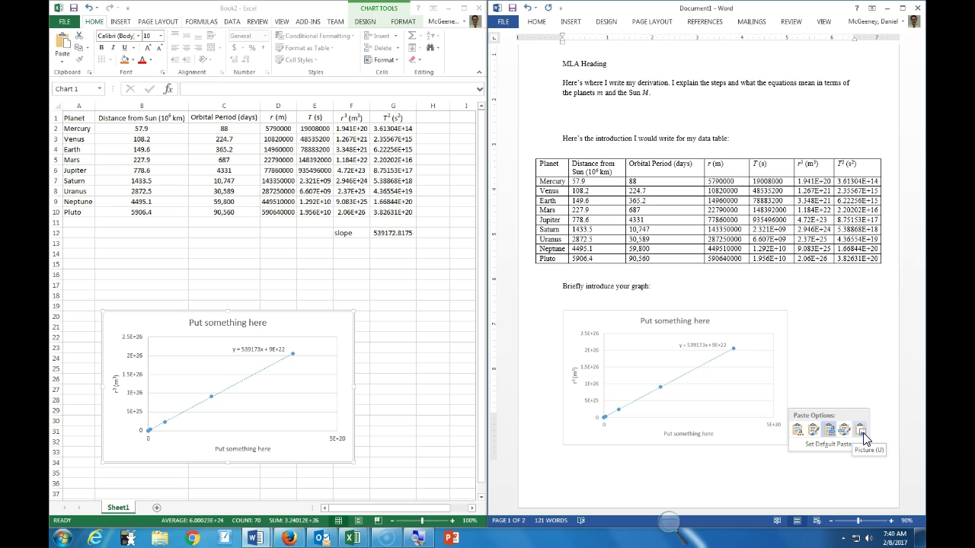
pyautogui.click(863, 435)
pyautogui.press('Return')
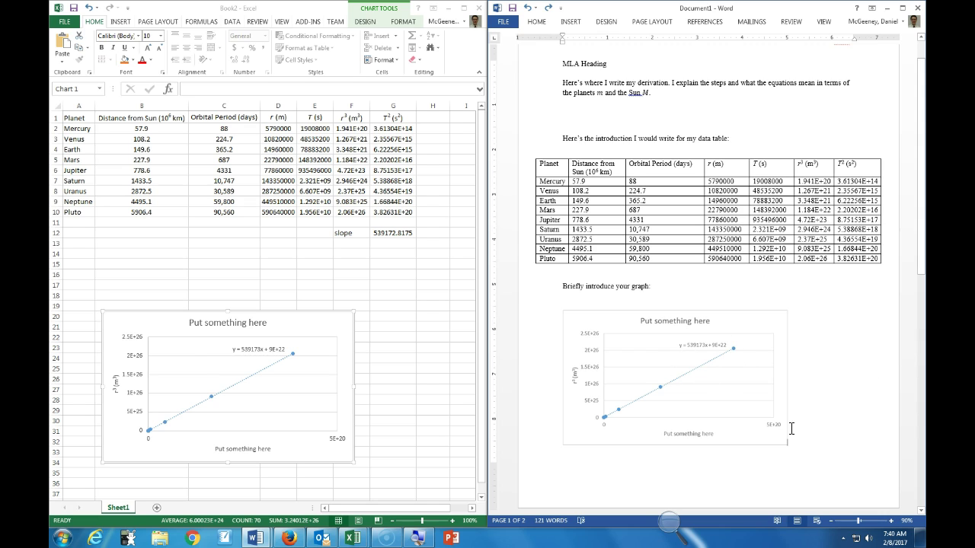
# Place the insertion point in the blank space between the derivation paragraph and the data table introduction.
pyautogui.scroll(-2, 845, 446)
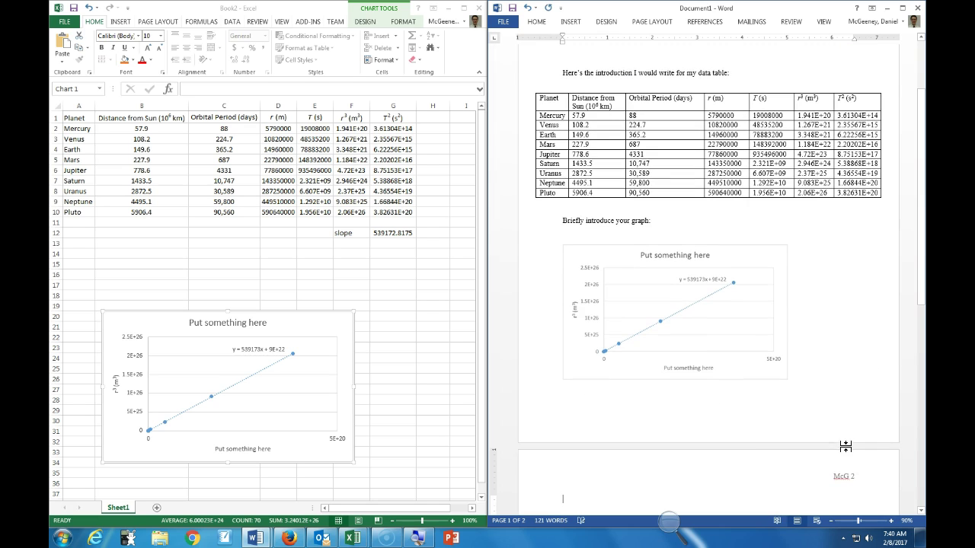
pyautogui.scroll(3, 539, 464)
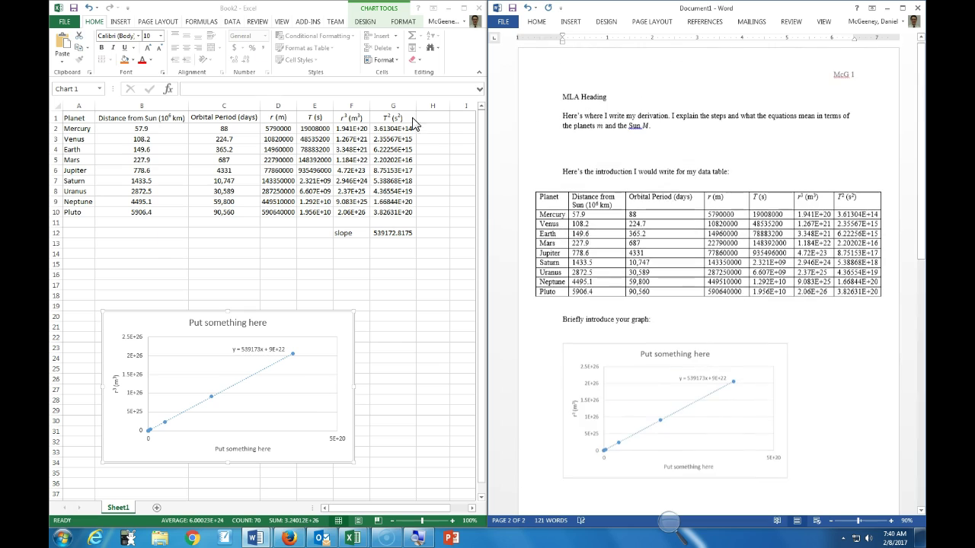
pyautogui.click(606, 152)
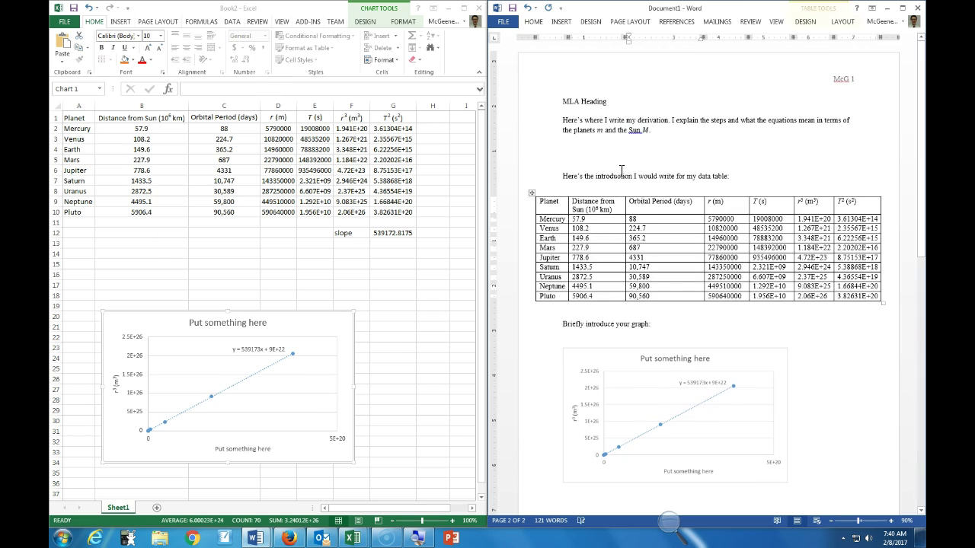